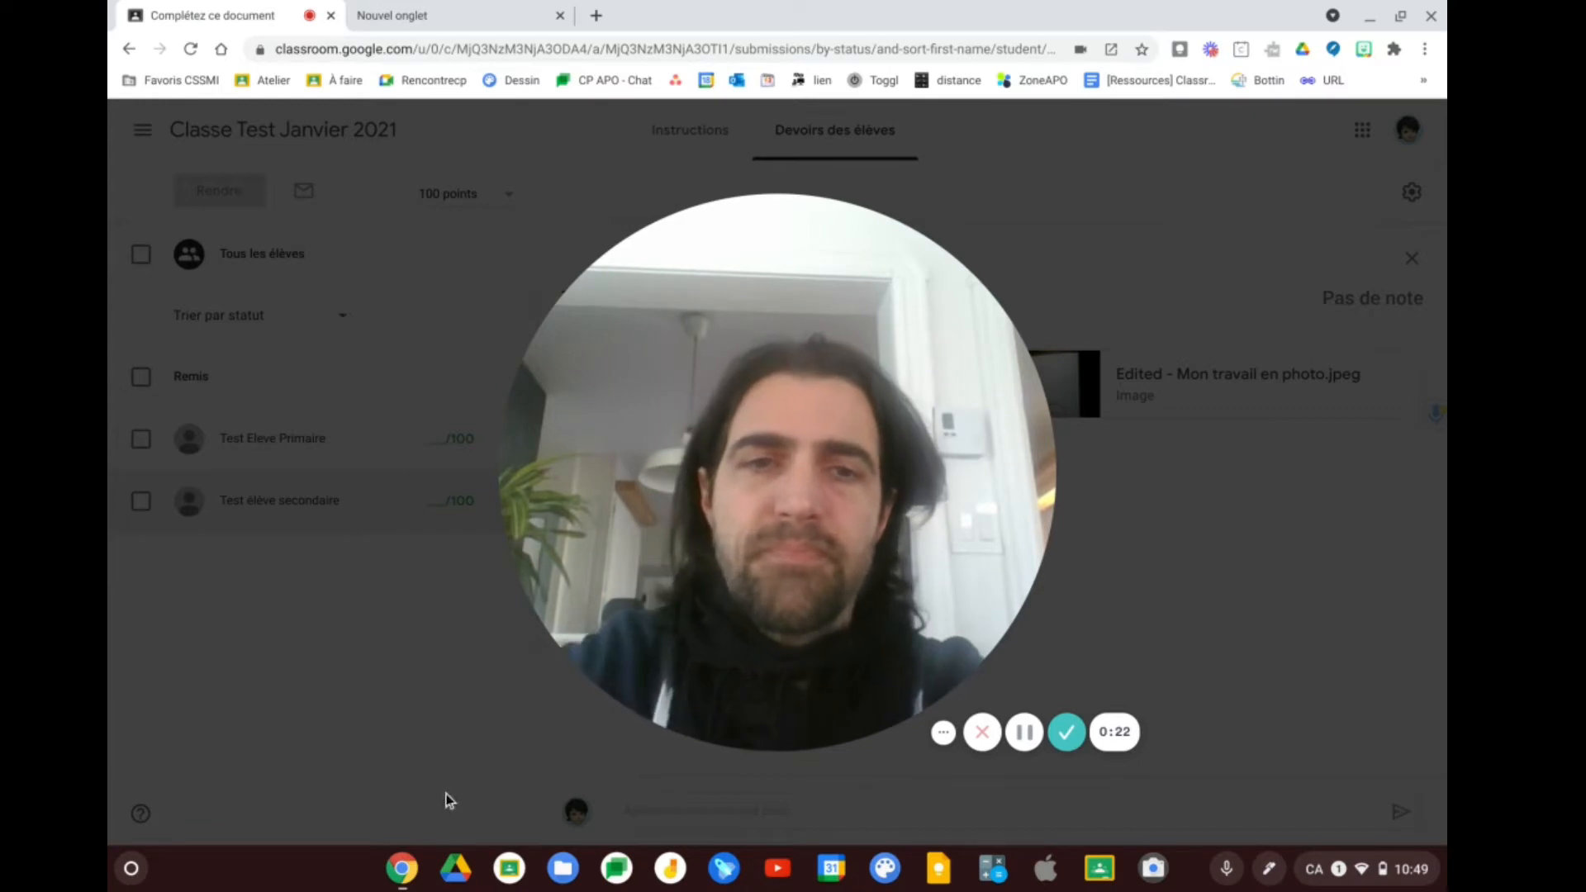
Go to the Chrome Web Store's domain page at chrome.google.com/webstore/category/for_your_domain in the other open tab
click(472, 17)
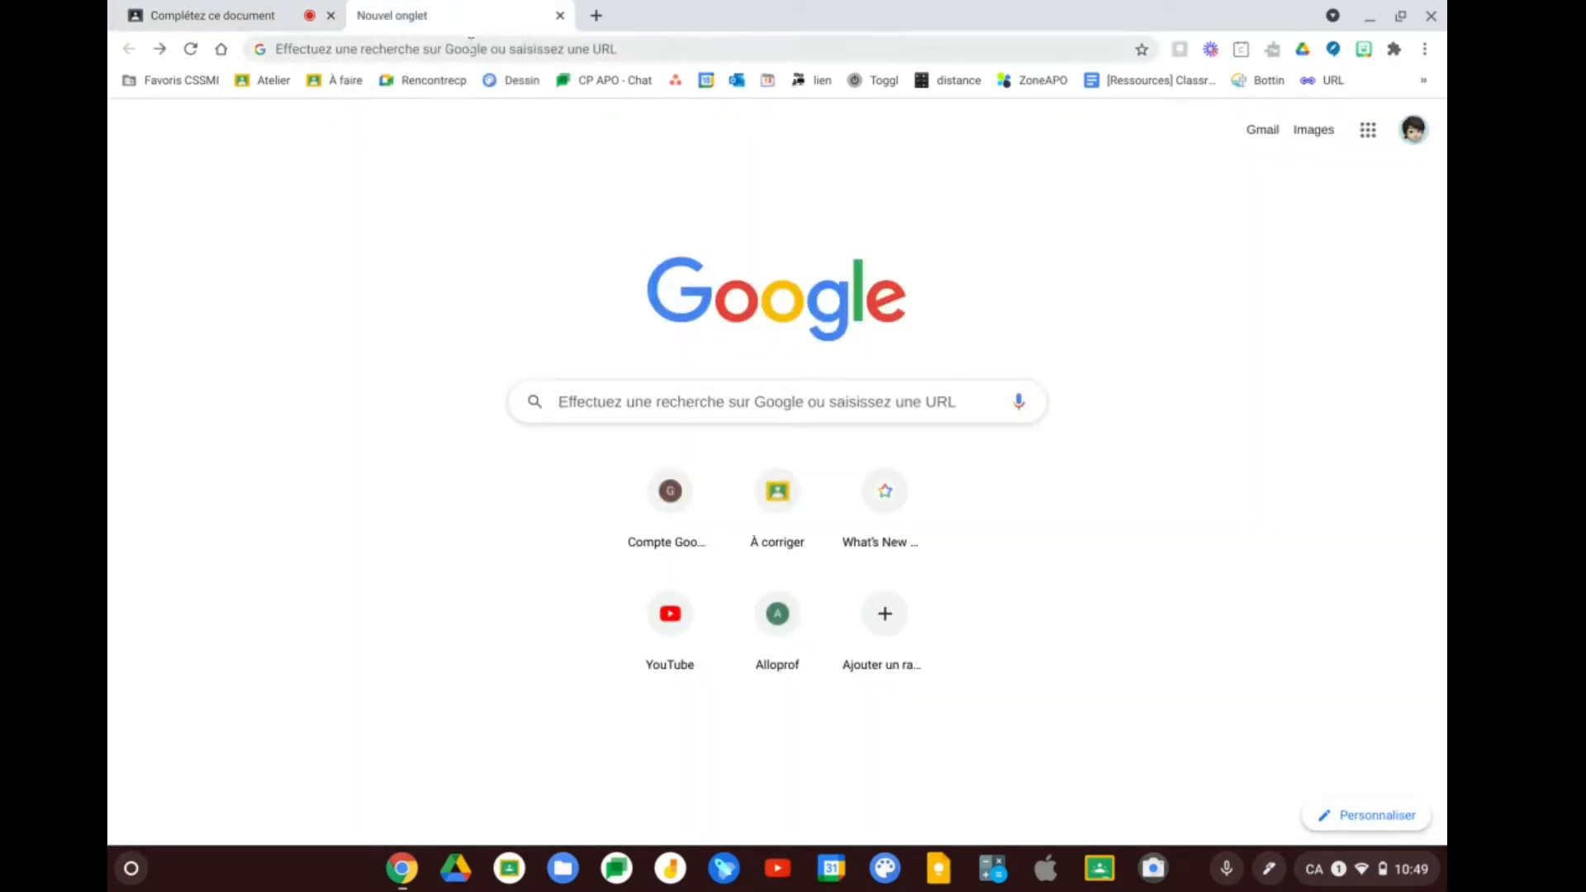
click(552, 48)
text(chrome.google.com/webstore/category/for_your_domain)
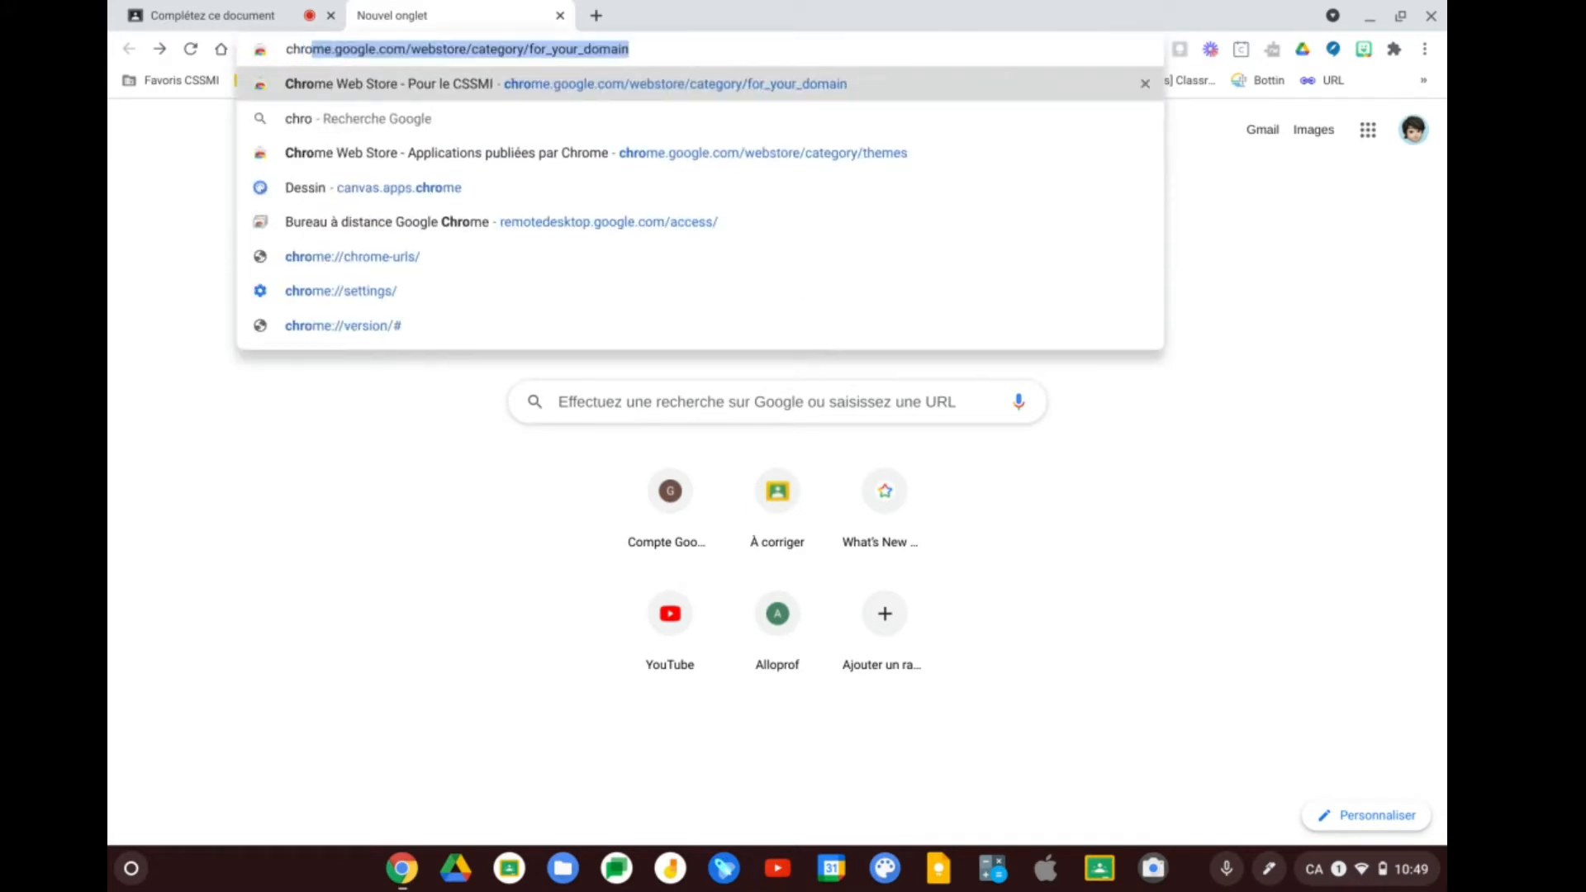
key(Return)
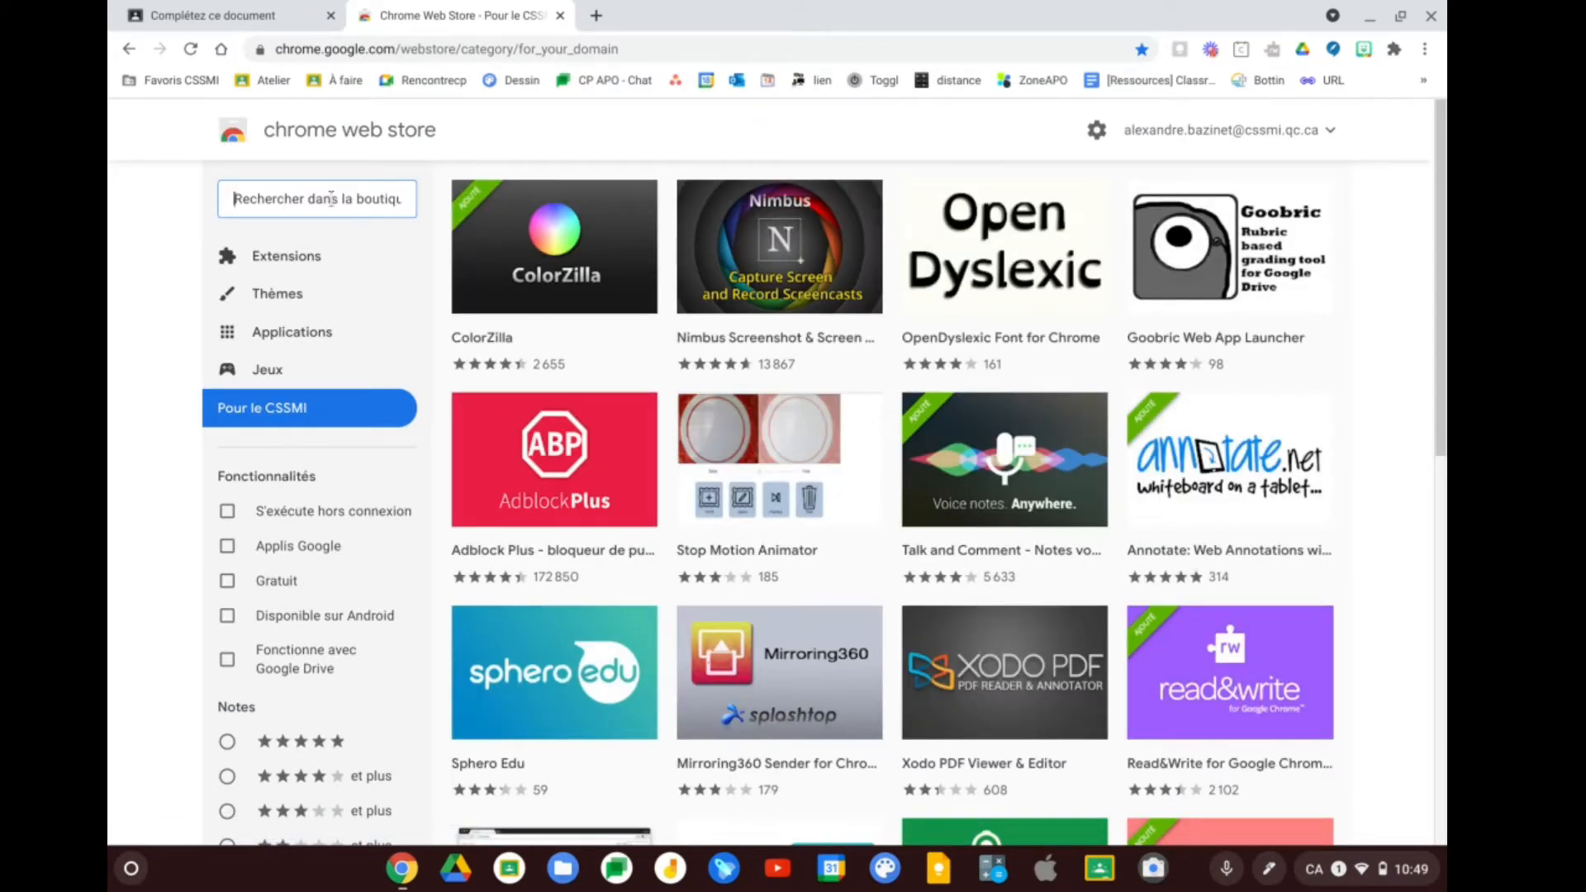
Search the store for "mote" and install the "mote: voice notes & feedback" extension
text(mote)
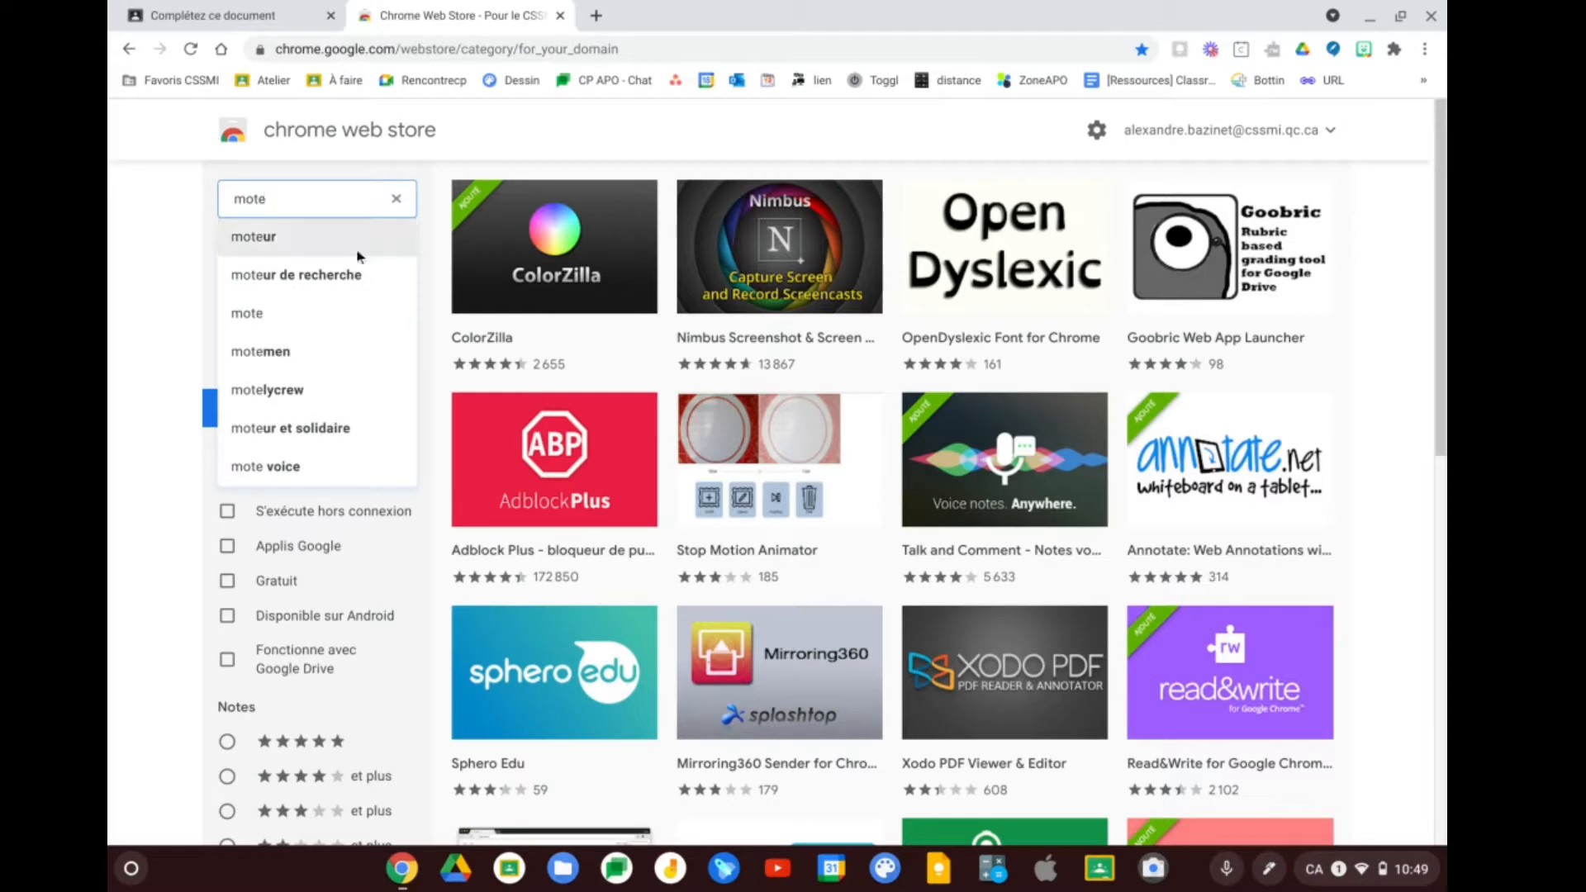
key(Return)
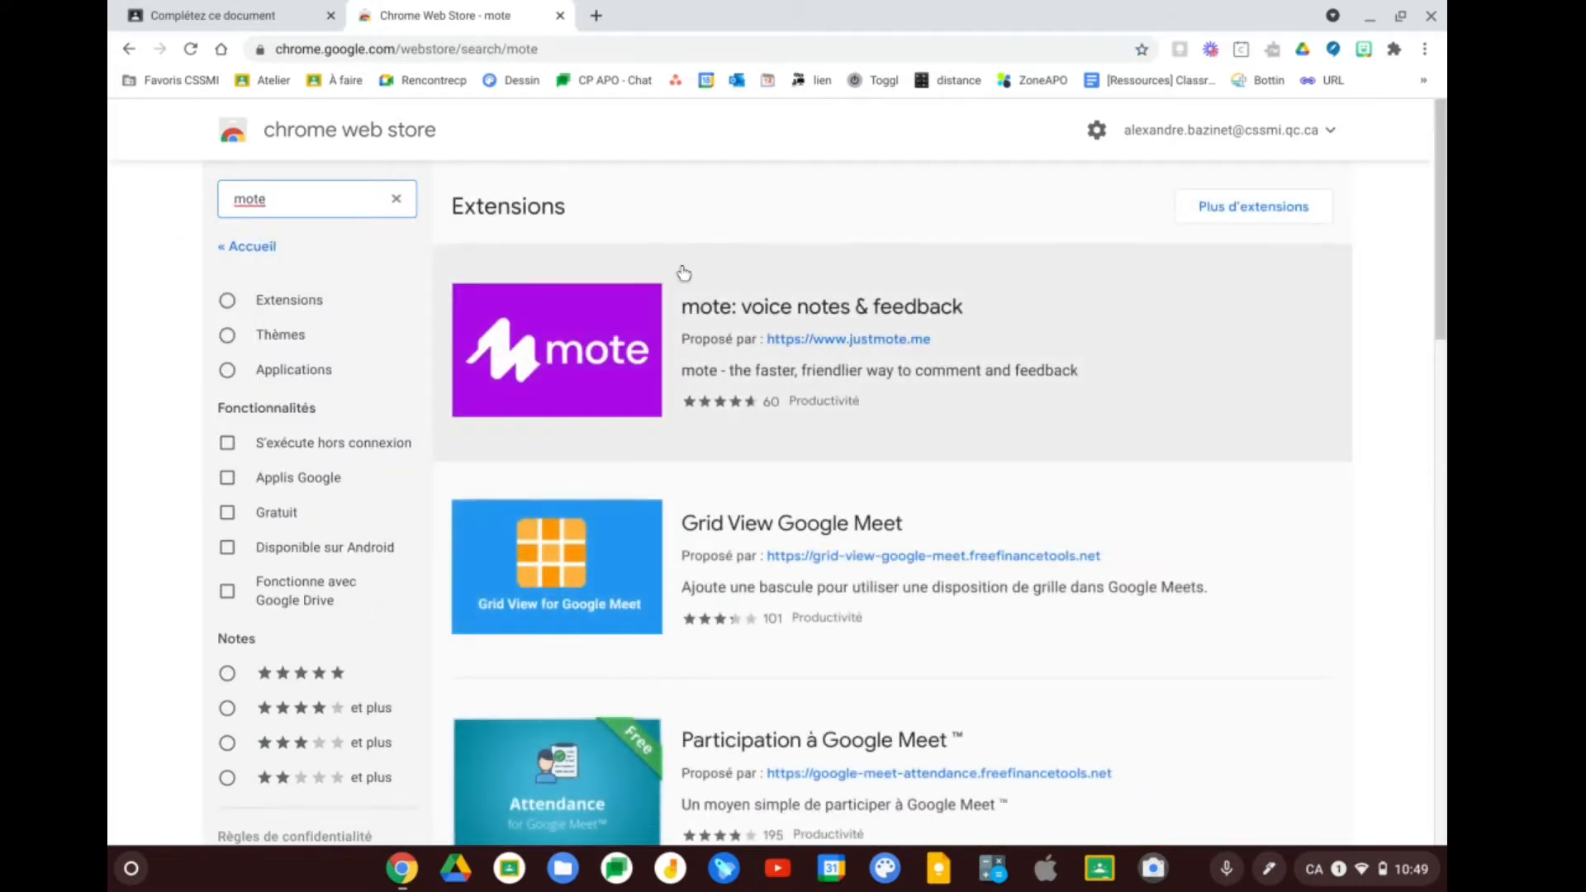
click(564, 353)
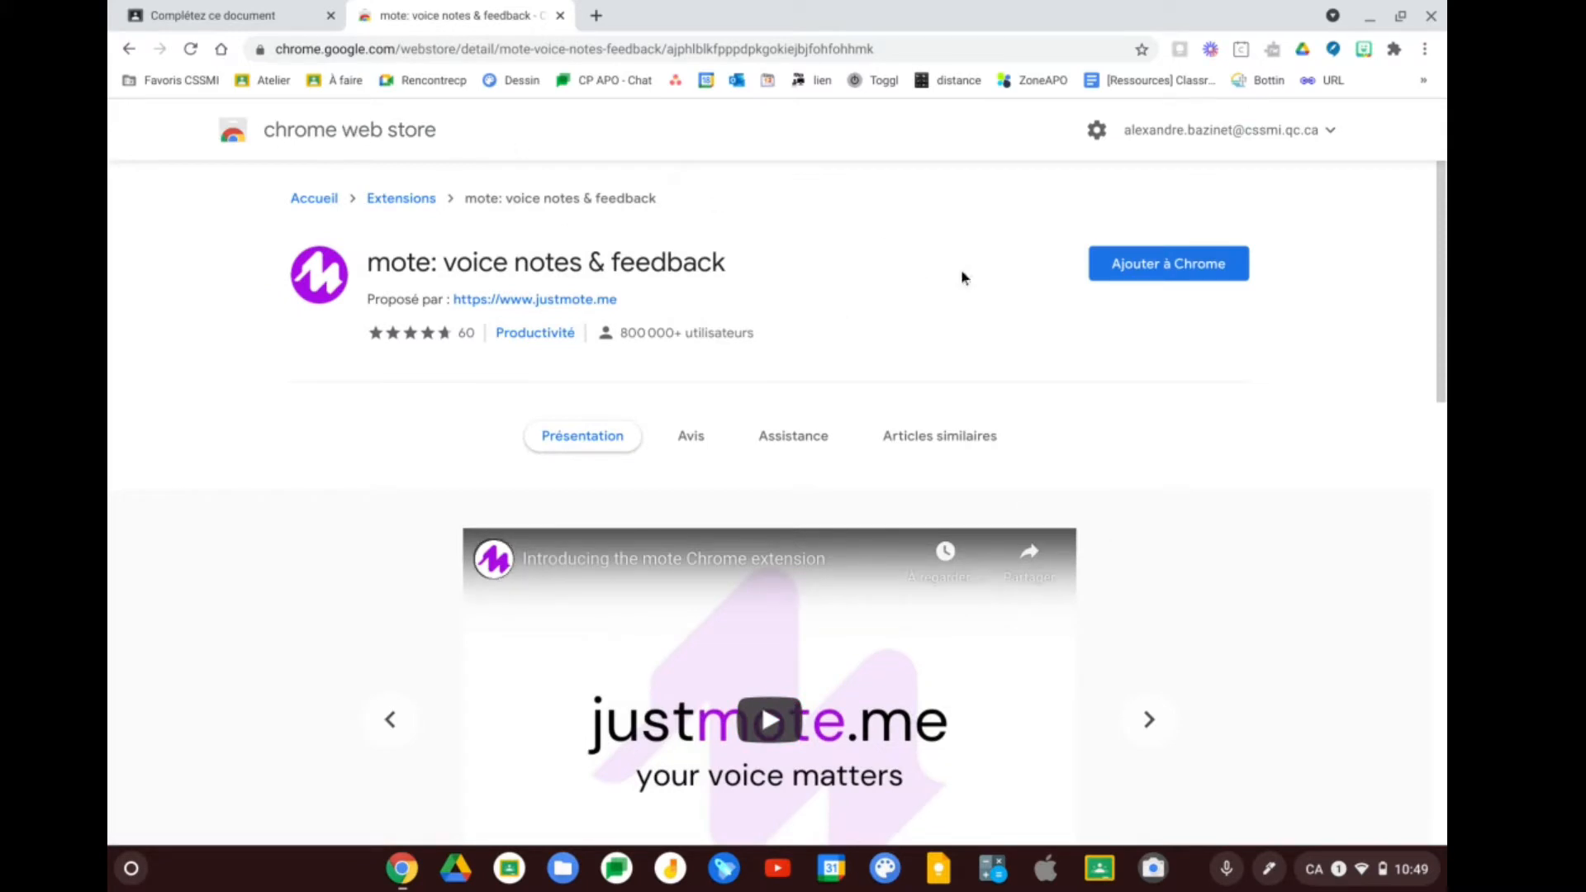
click(1143, 269)
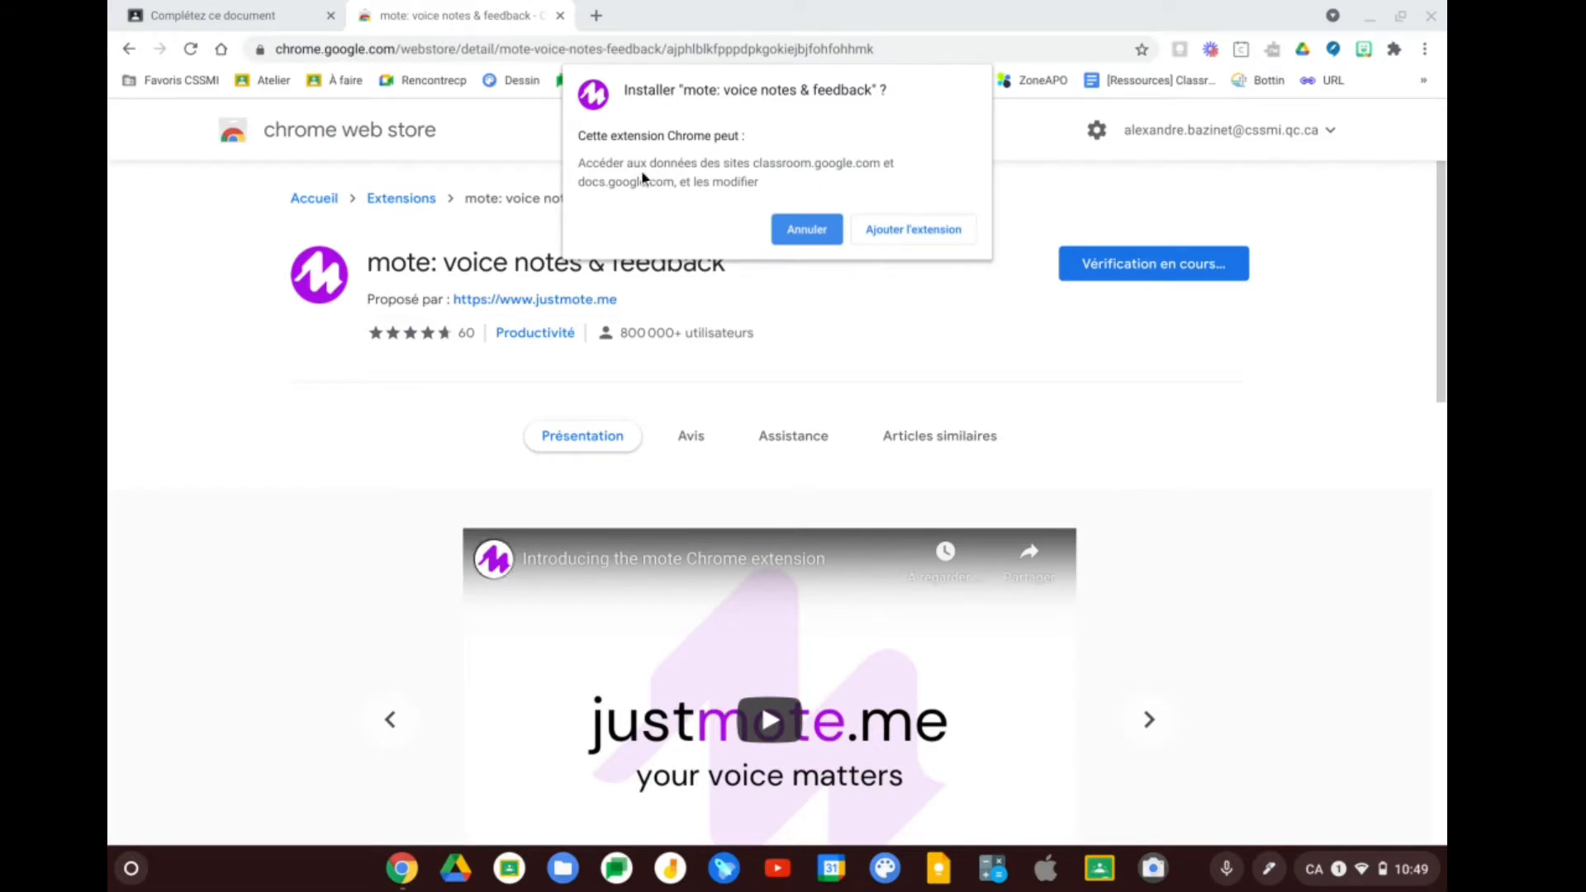
click(914, 229)
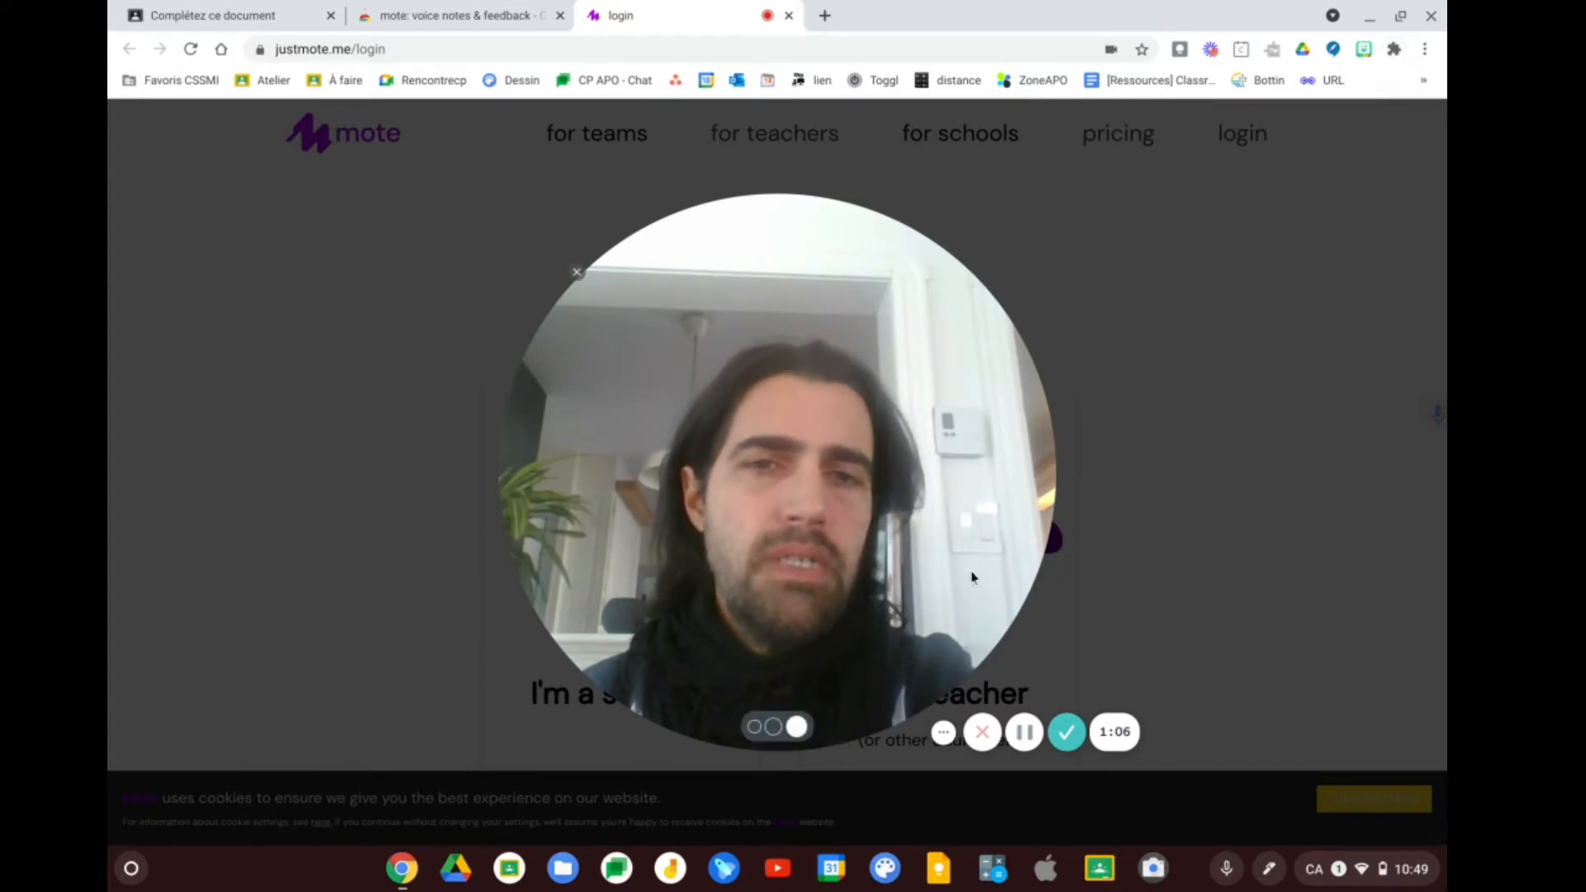
click(753, 727)
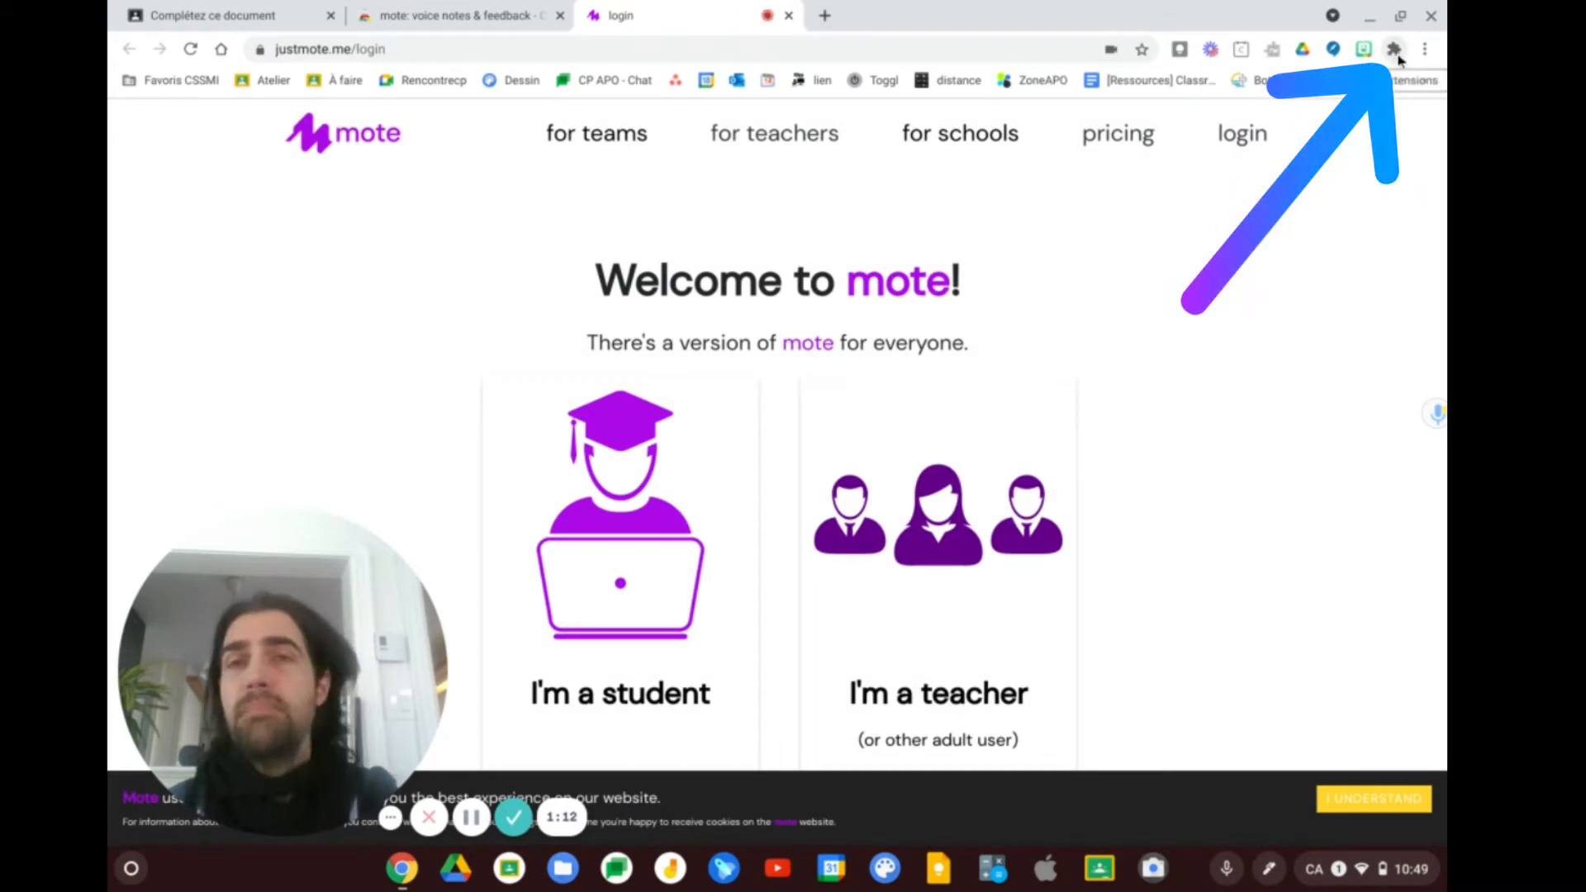
Pin the "mote: voice notes & feedback" extension so its icon stays beside the address bar, and close the extensions list
click(1395, 51)
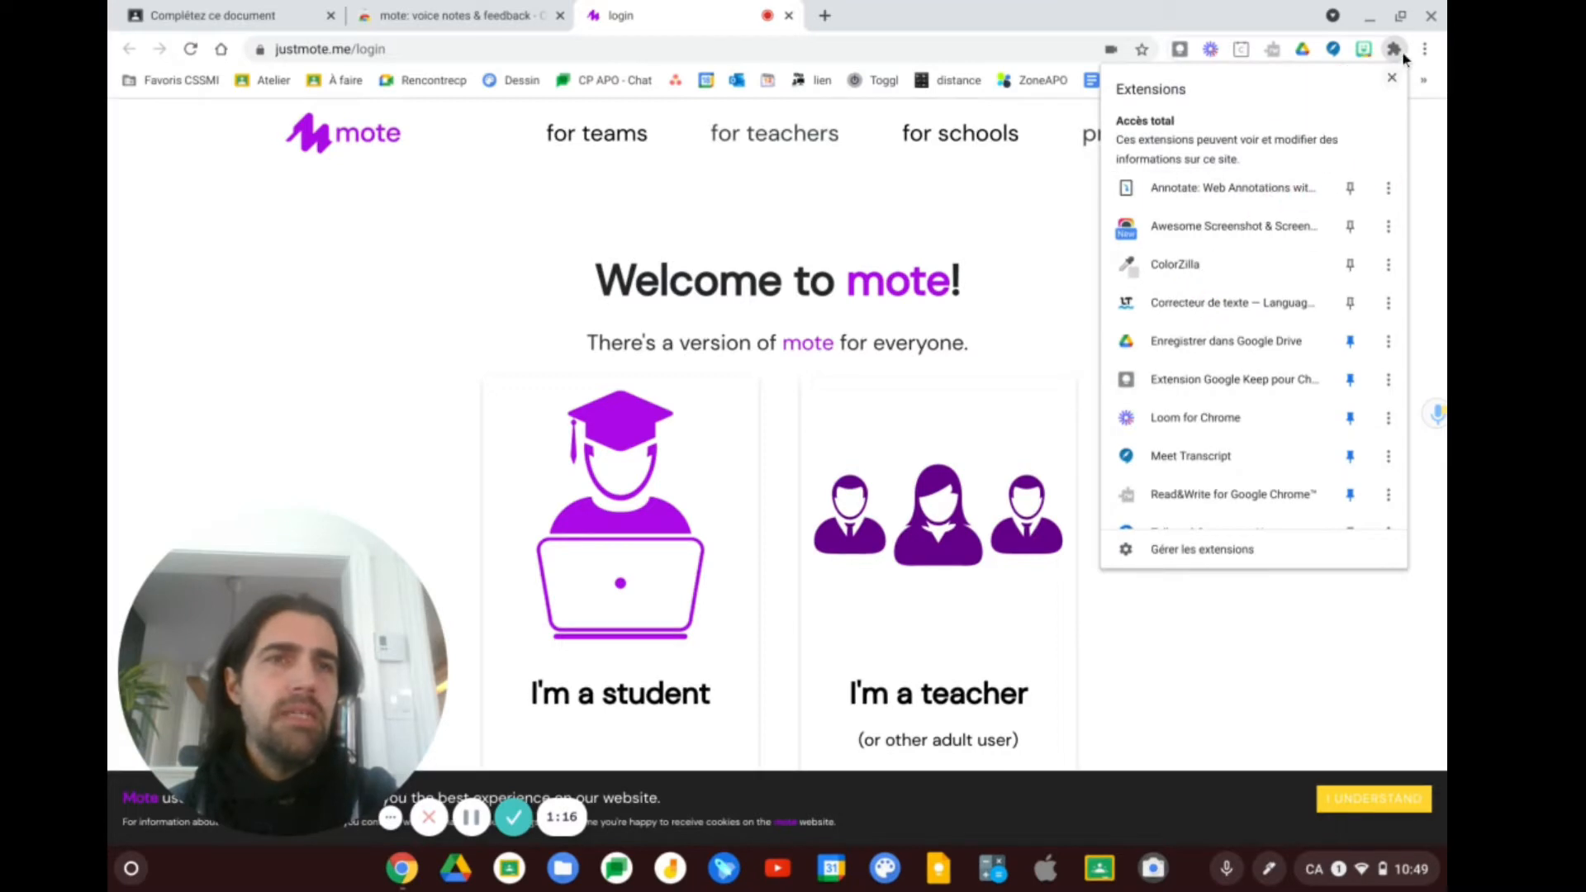
scroll(1191, 327, down, 5)
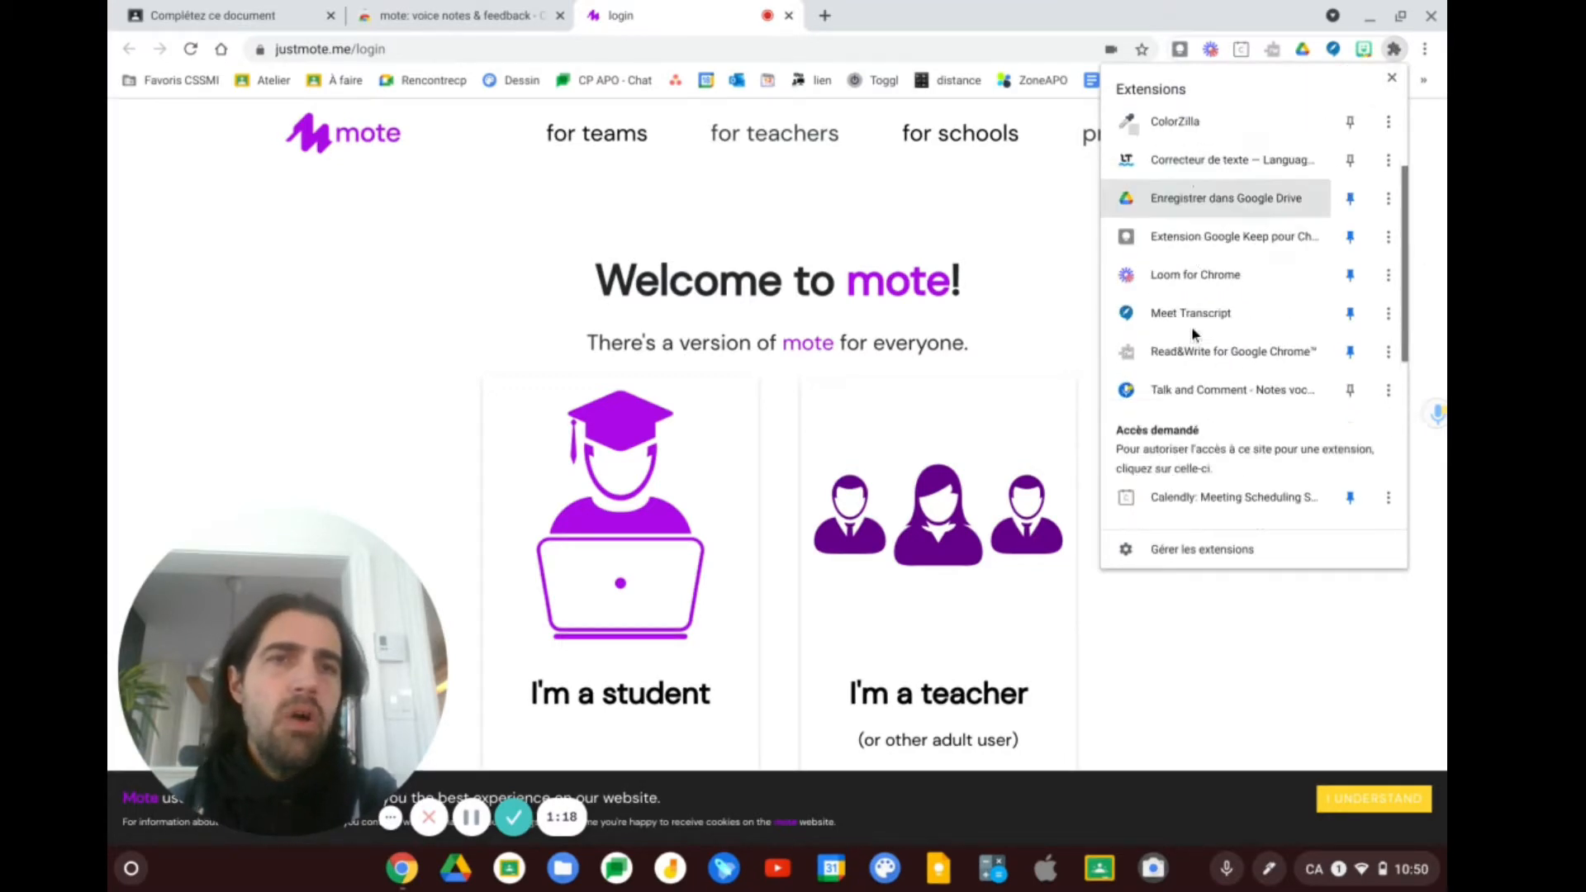
scroll(1191, 327, up, 5)
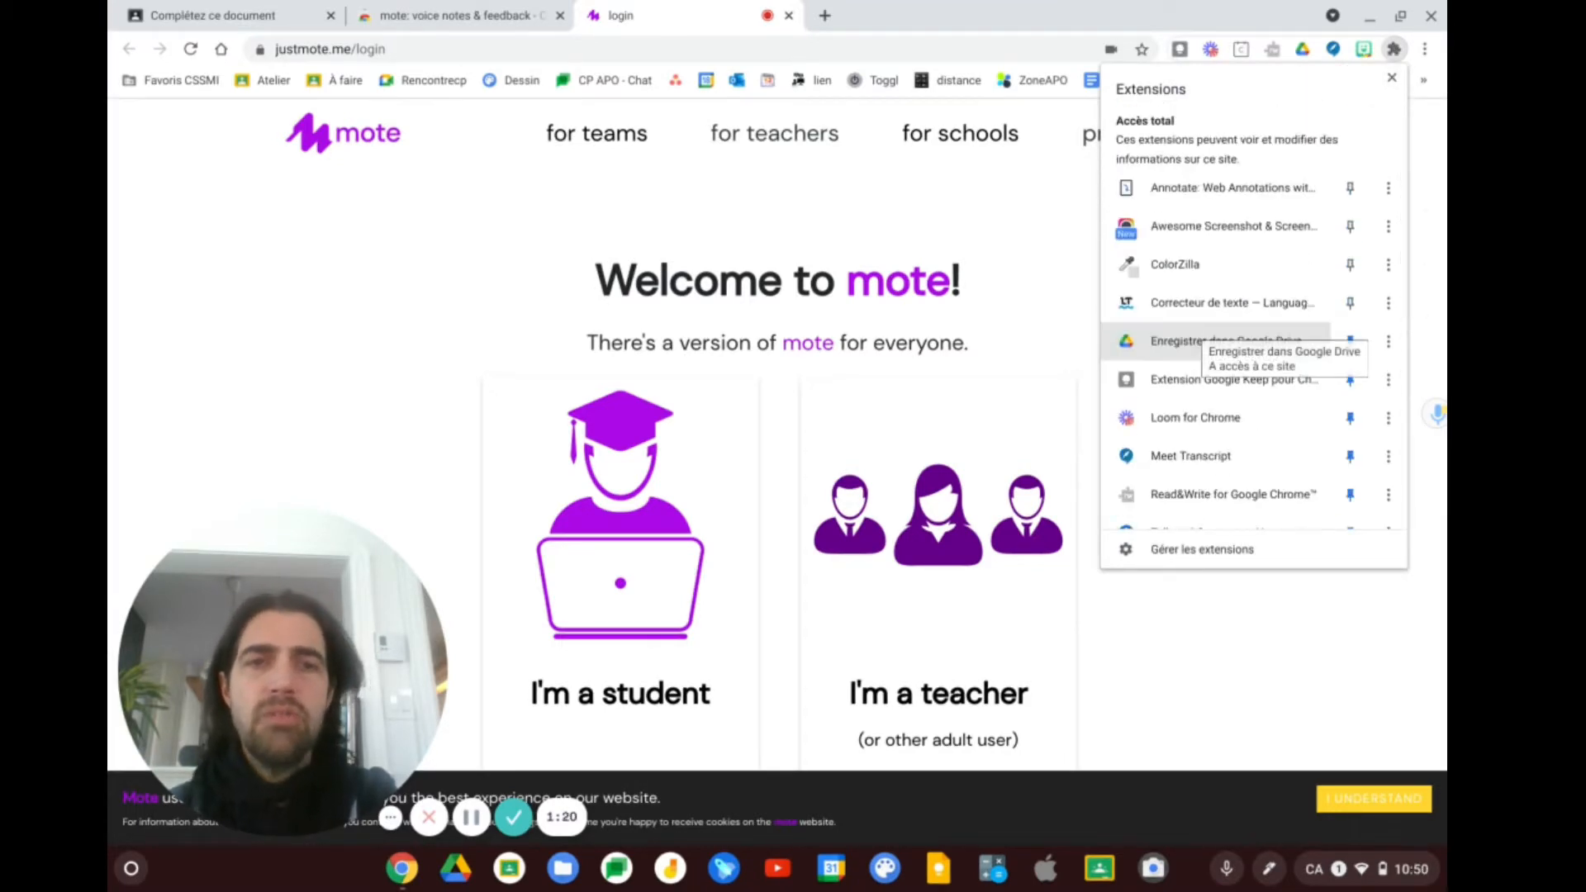
scroll(1206, 338, down, 3)
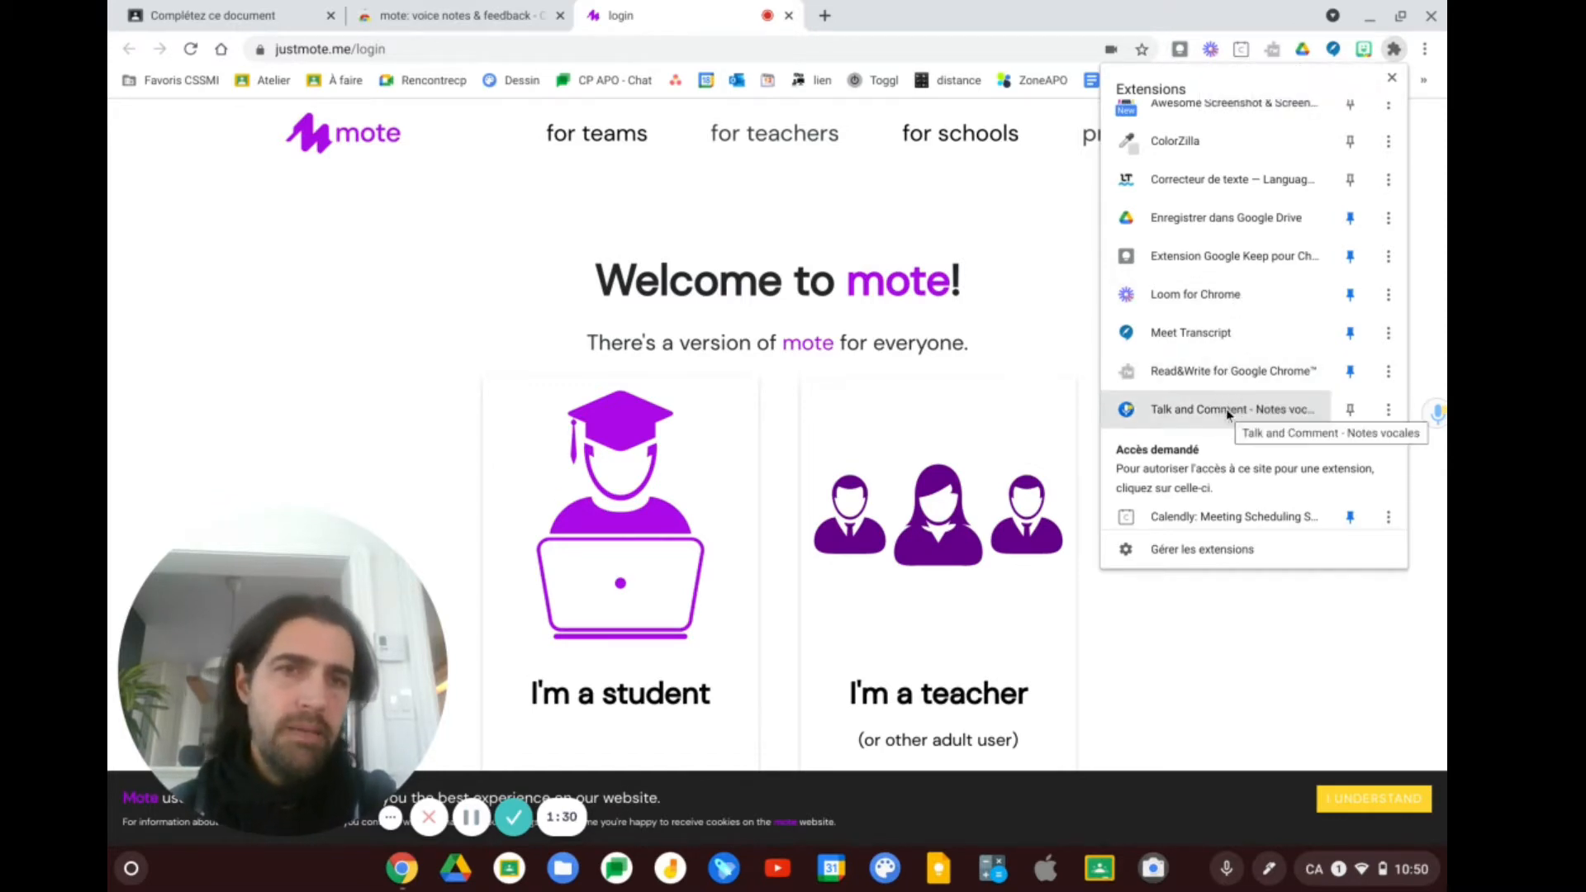
scroll(1225, 409, down, 5)
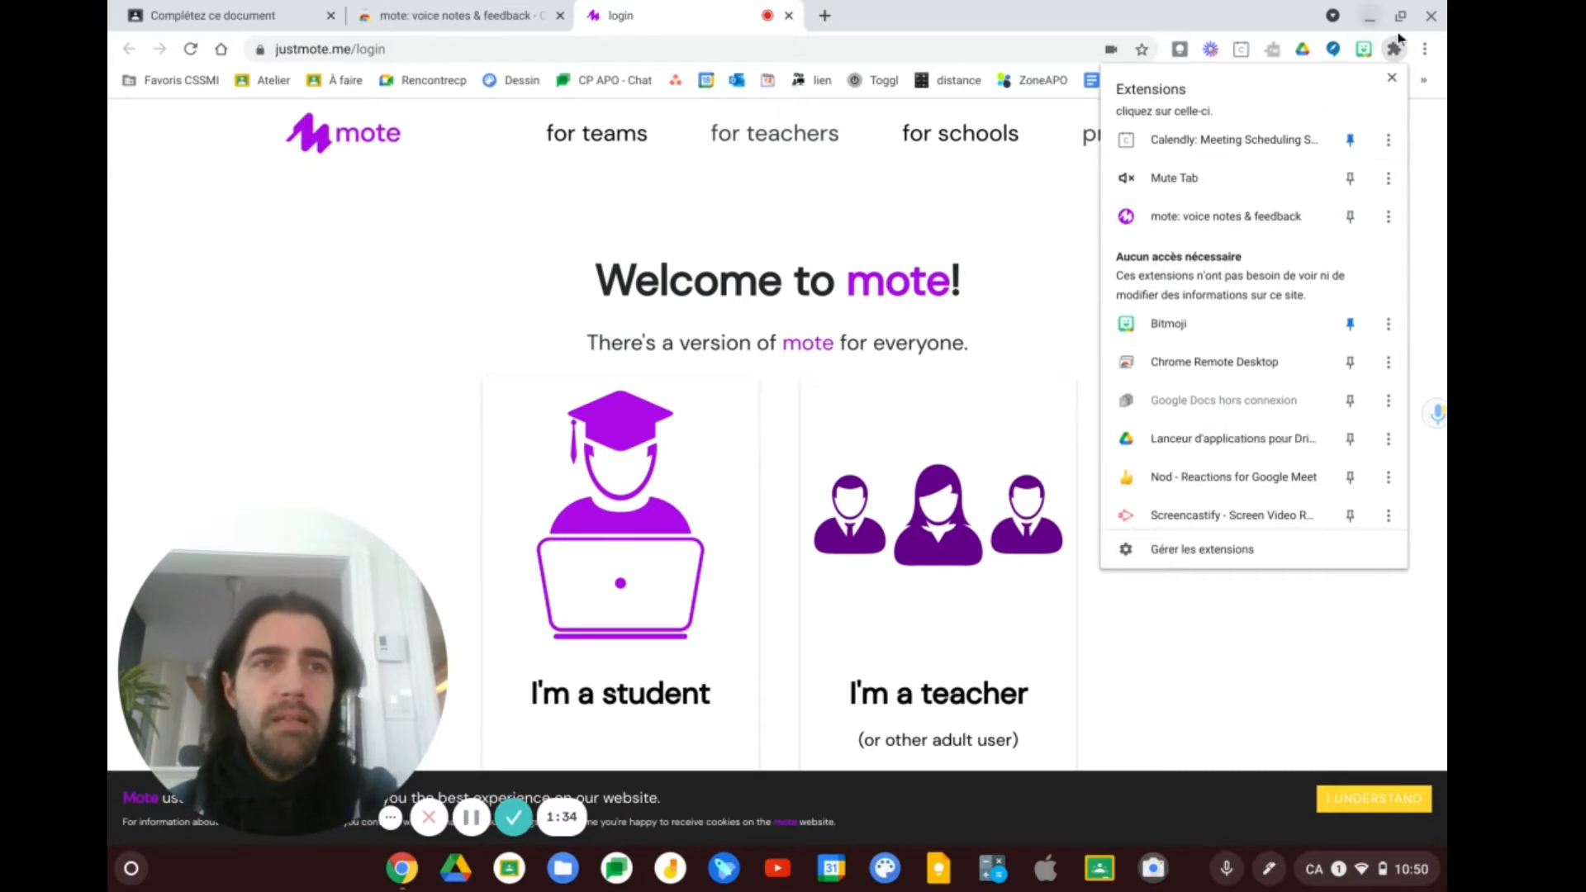
click(1350, 216)
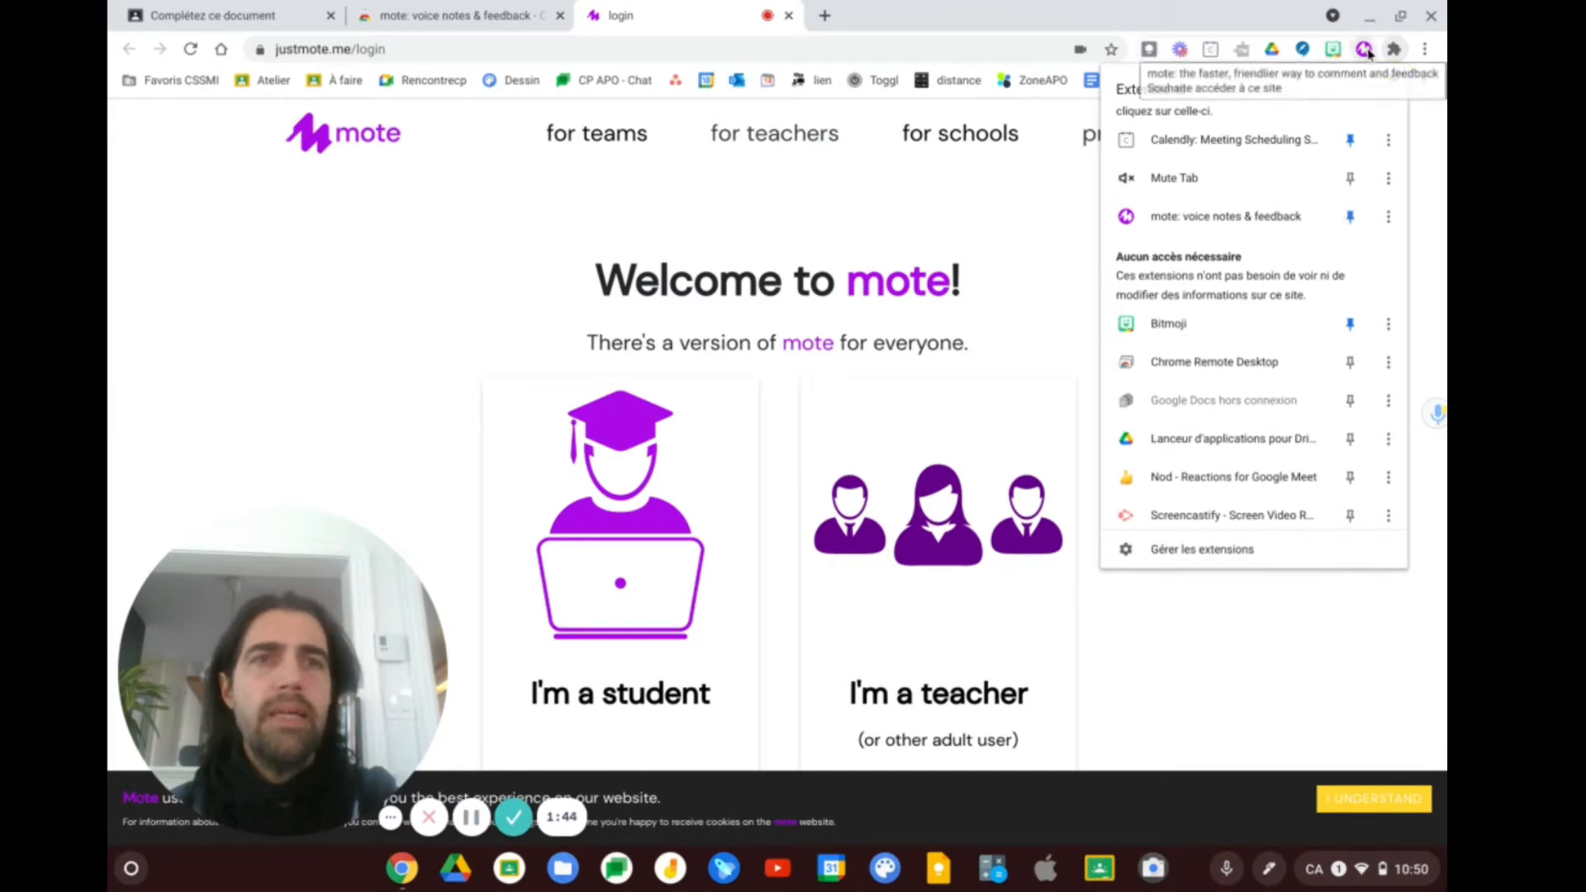
click(1056, 203)
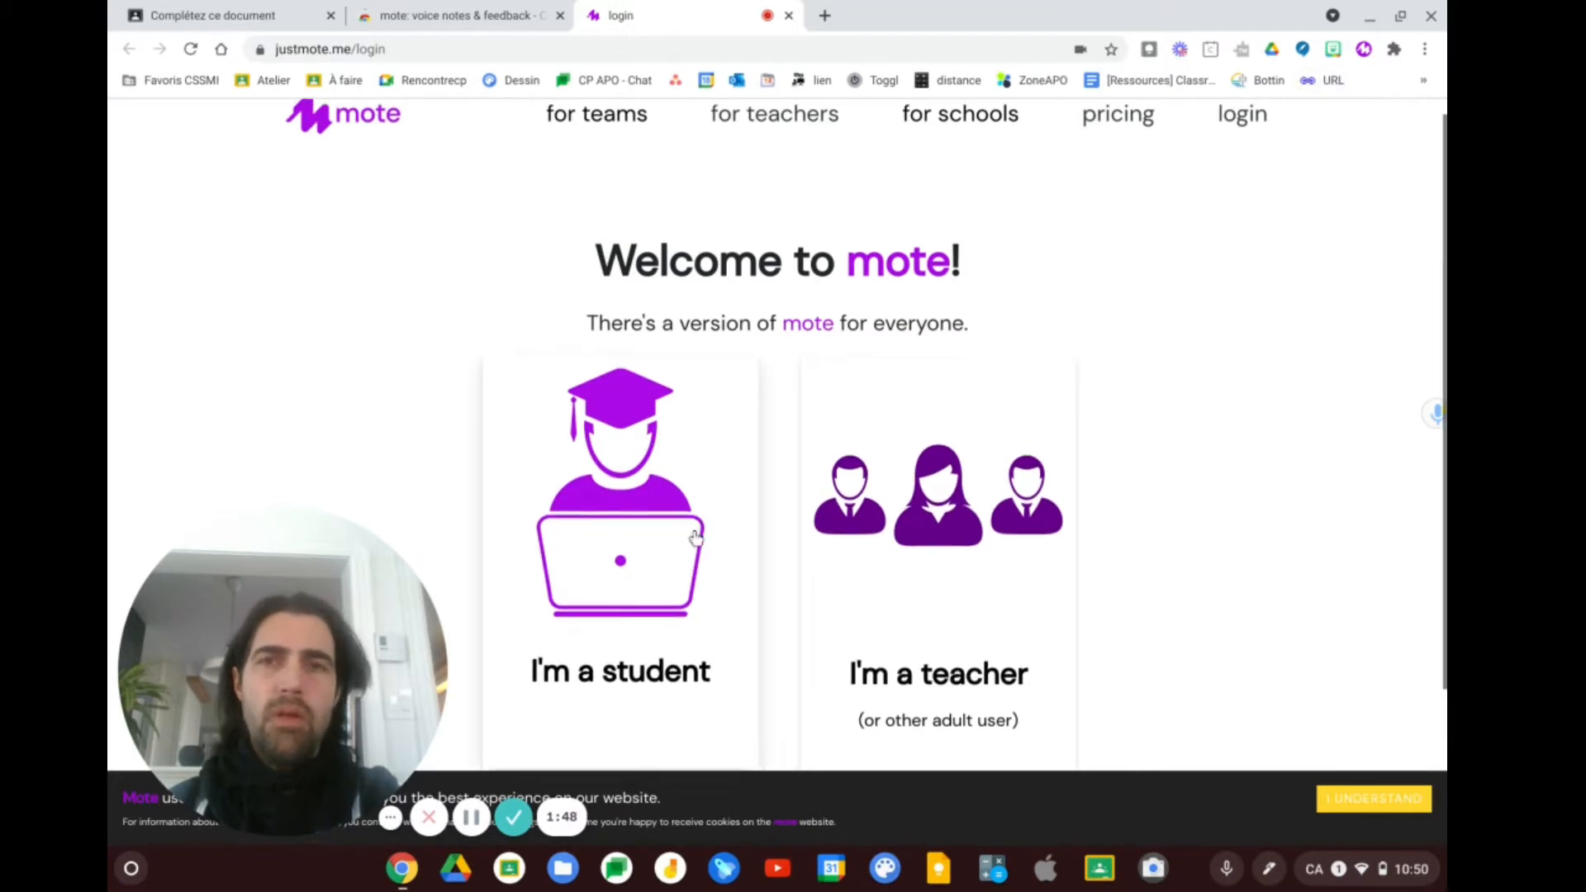
Choose the teacher version of mote on the welcome page
scroll(694, 539, down, 3)
scroll(696, 539, up, 2)
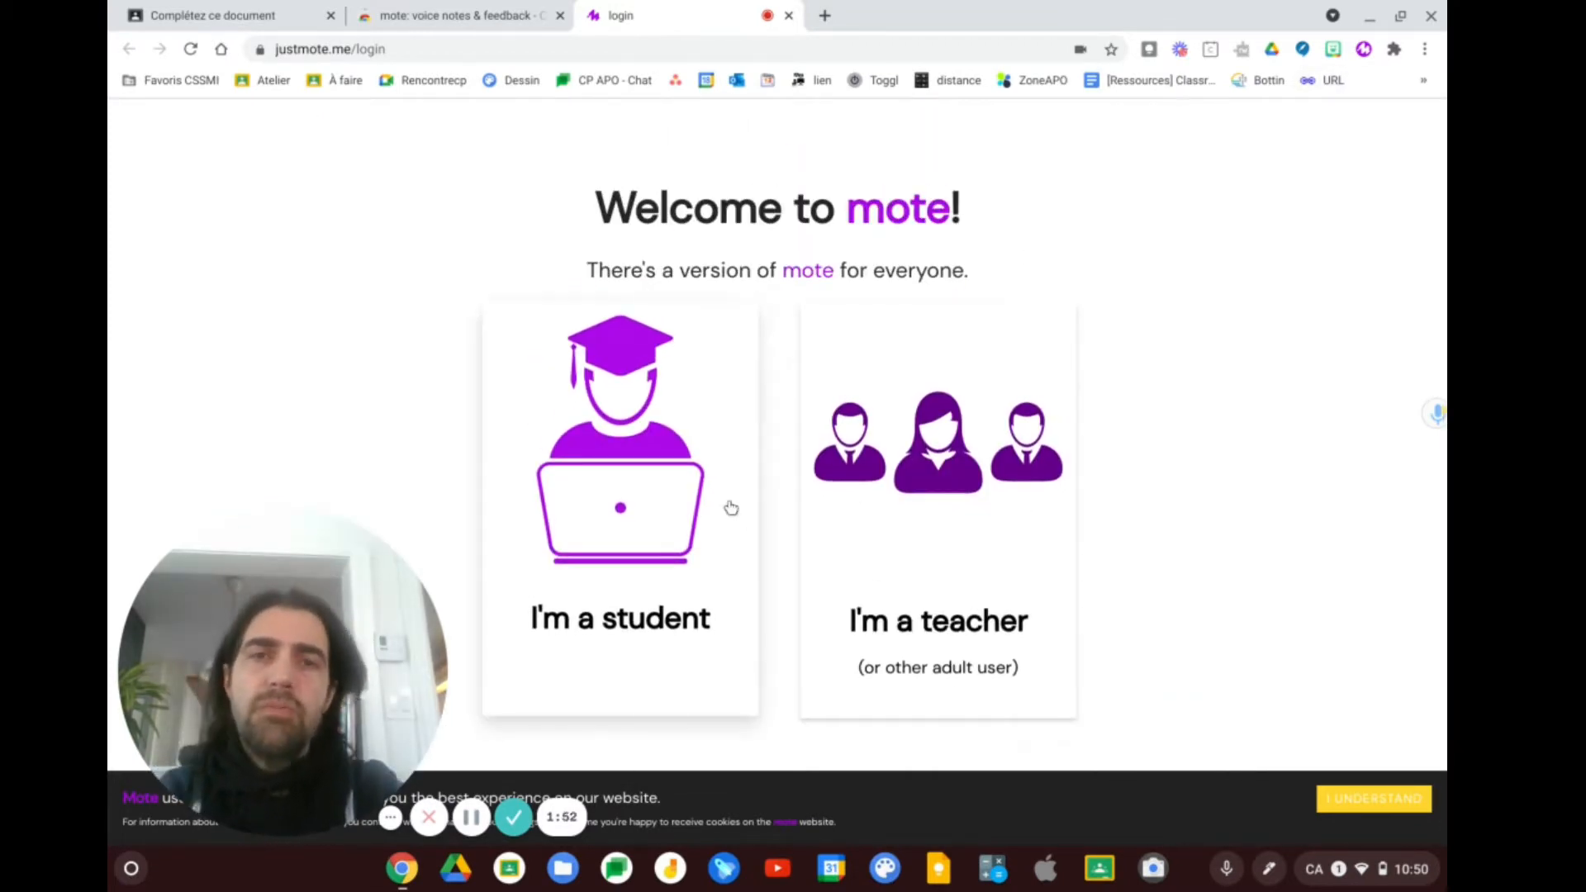
scroll(729, 507, up, 1)
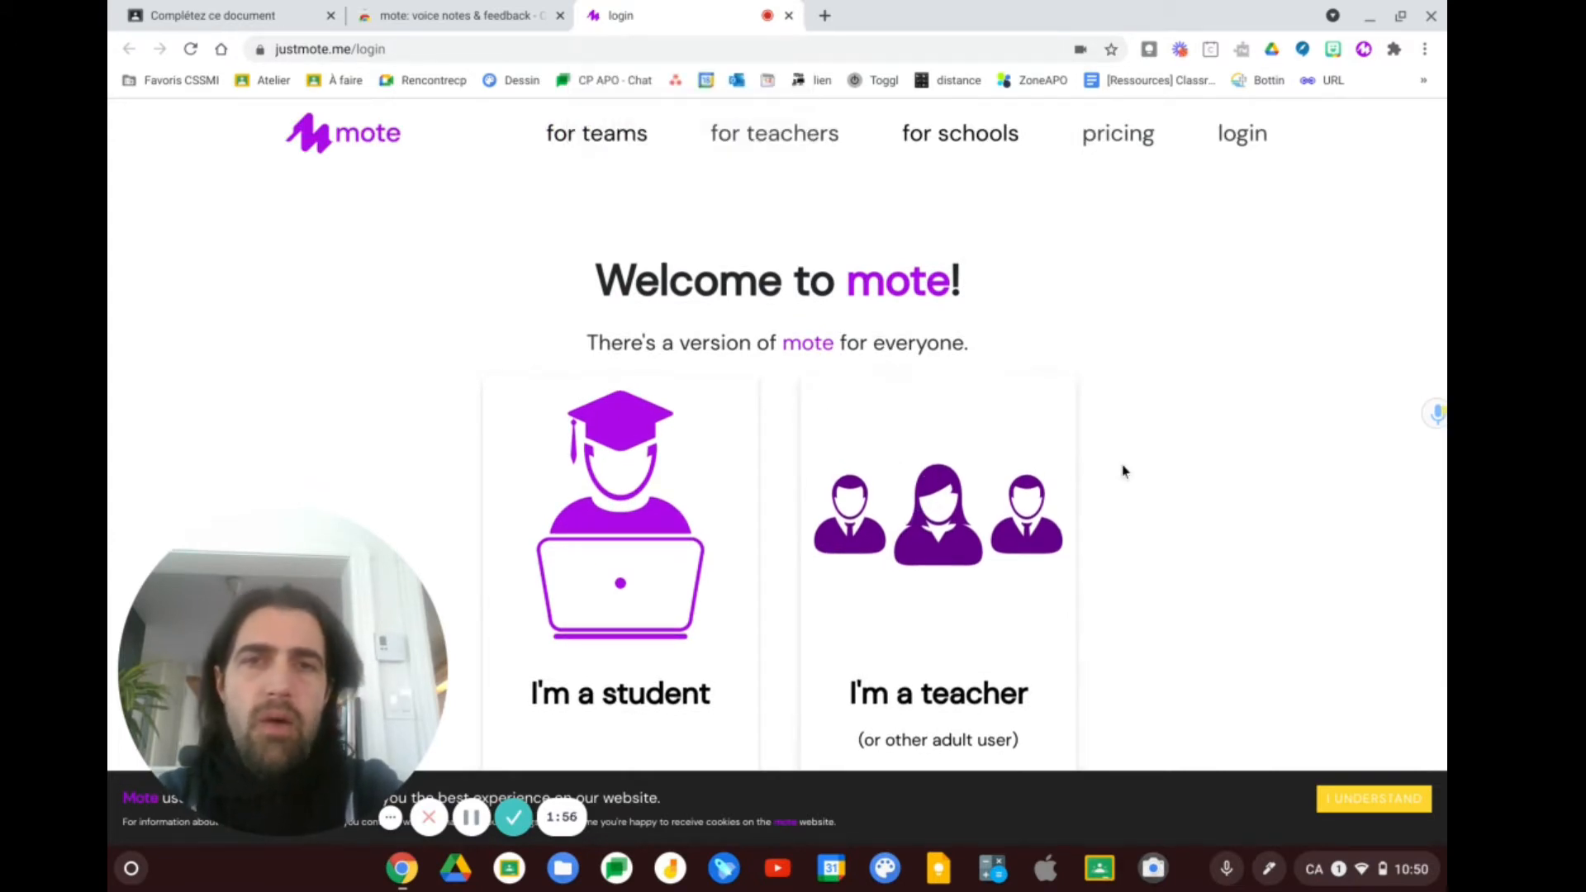
scroll(1123, 468, down, 3)
click(948, 461)
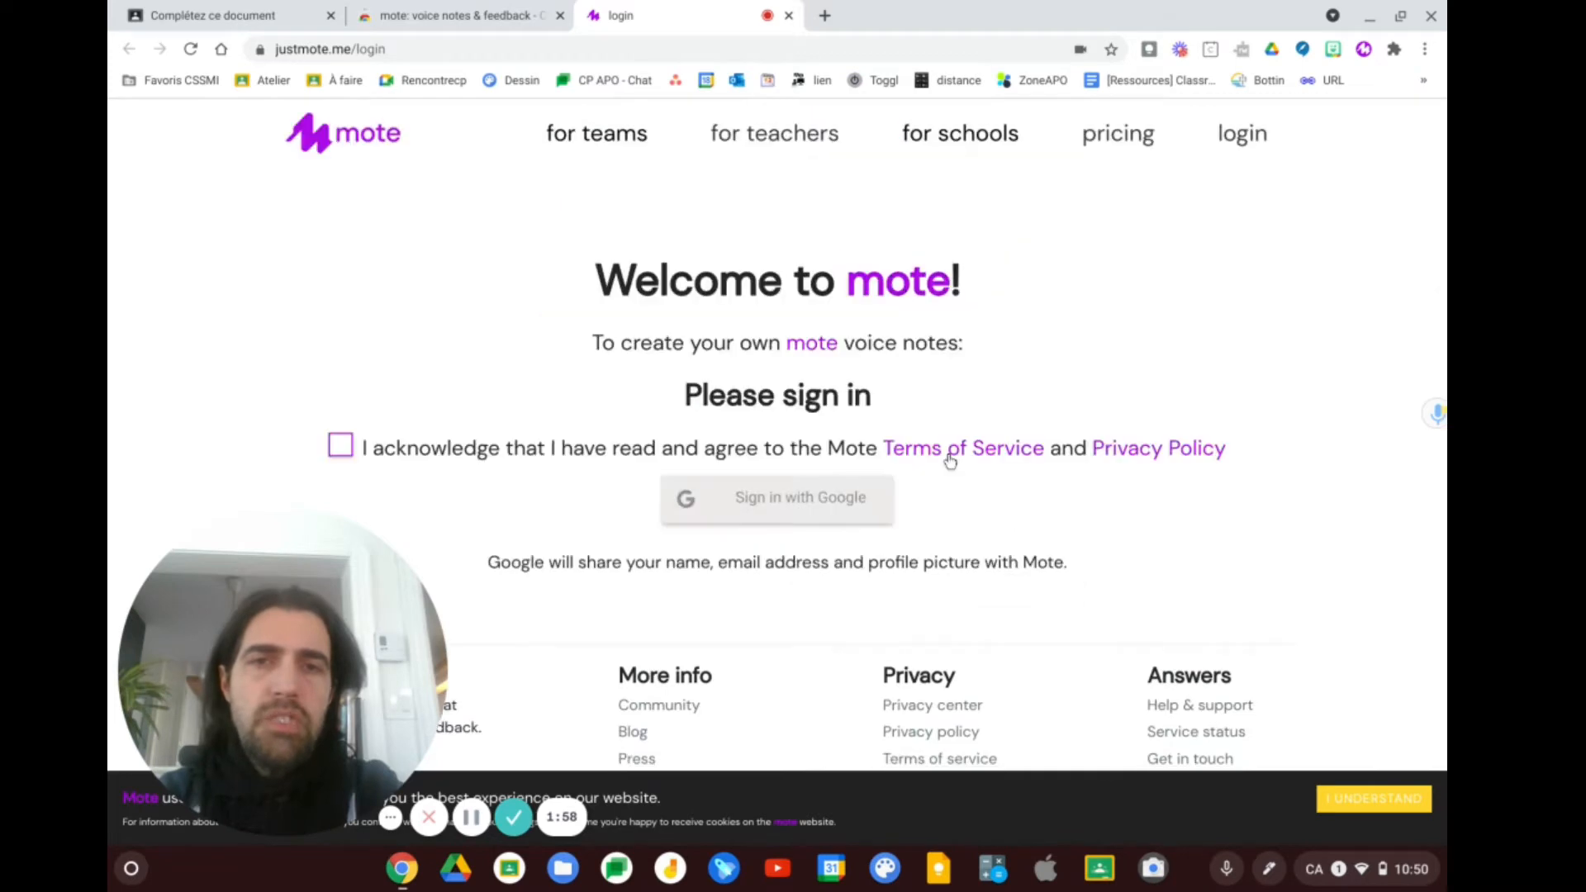
Accept mote's Terms of Service and Privacy Policy and sign in with the teacher's school Google account
click(340, 447)
click(758, 500)
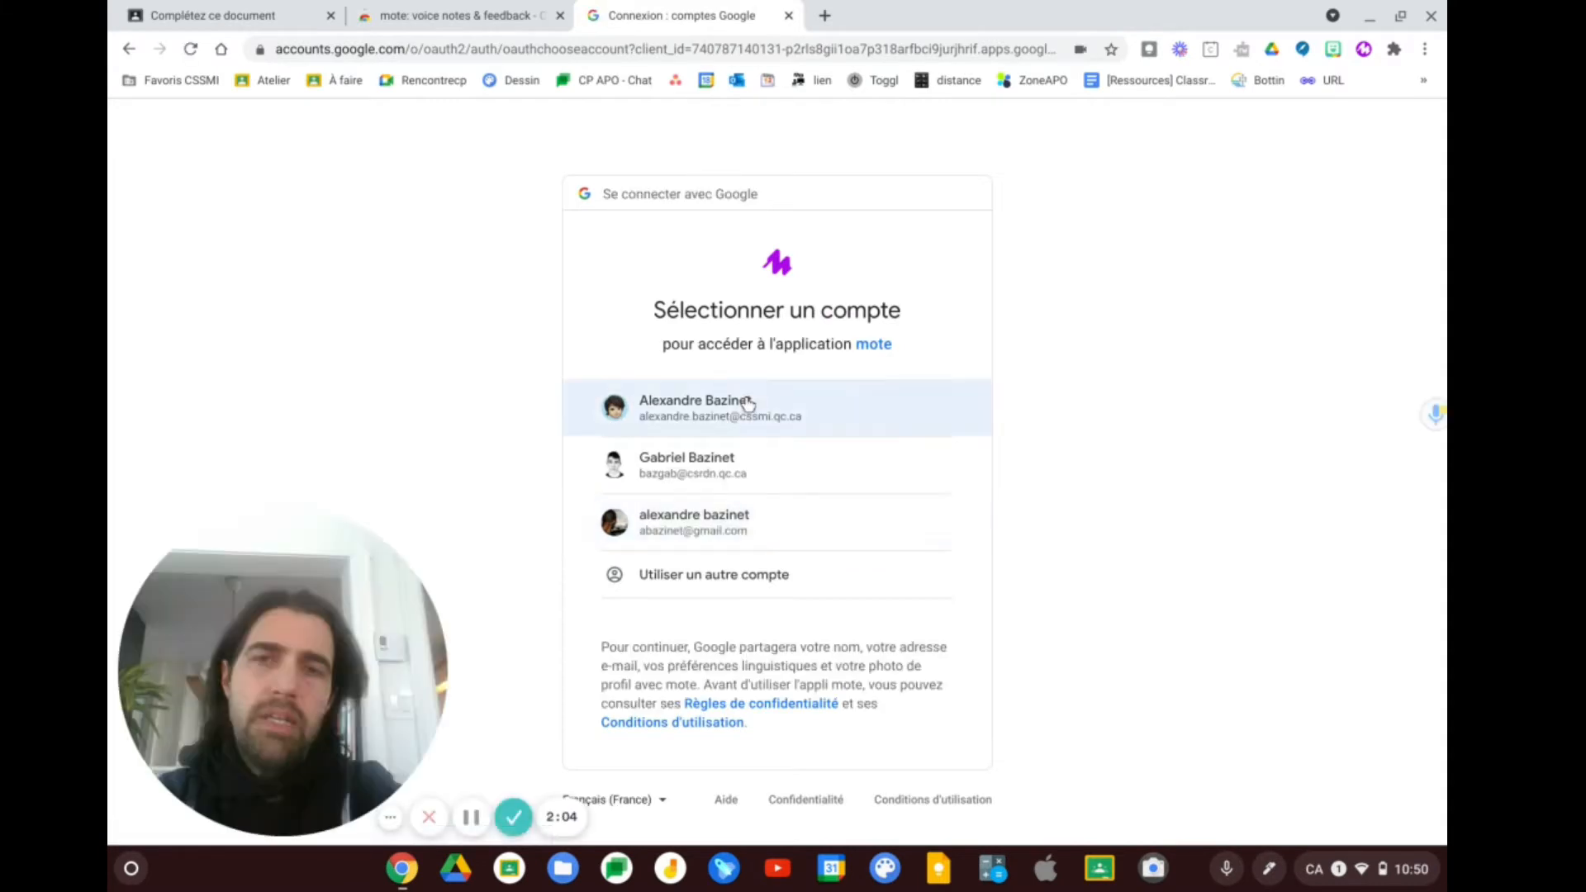
click(735, 420)
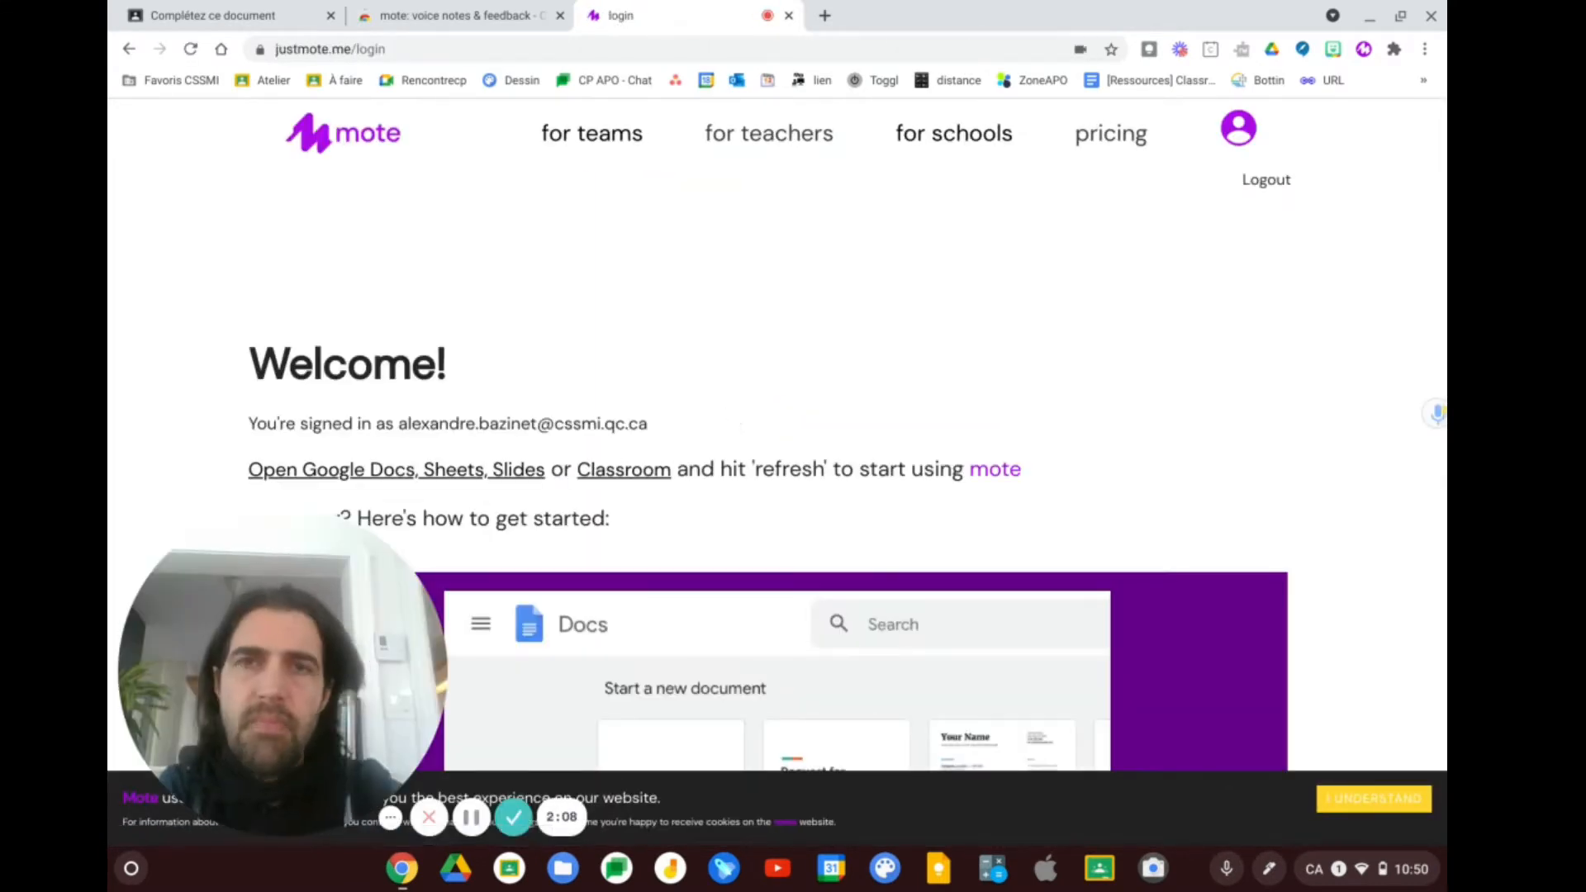
Look through mote's getting-started page and follow its link to Google Docs, Sheets, Slides
scroll(776, 463, down, 3)
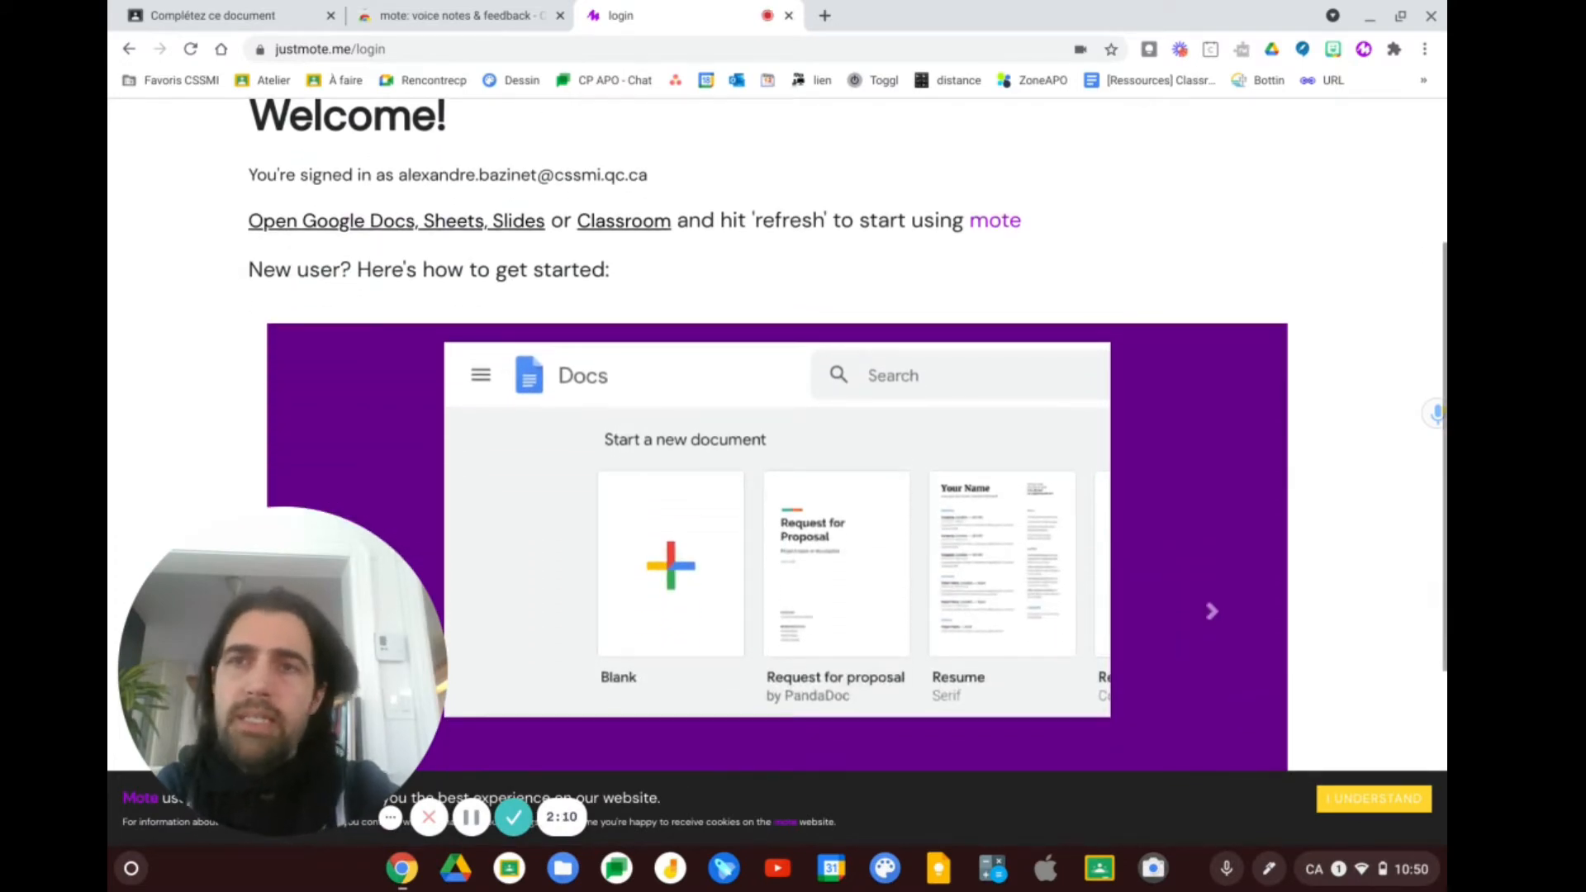
scroll(777, 462, down, 4)
scroll(777, 463, up, 7)
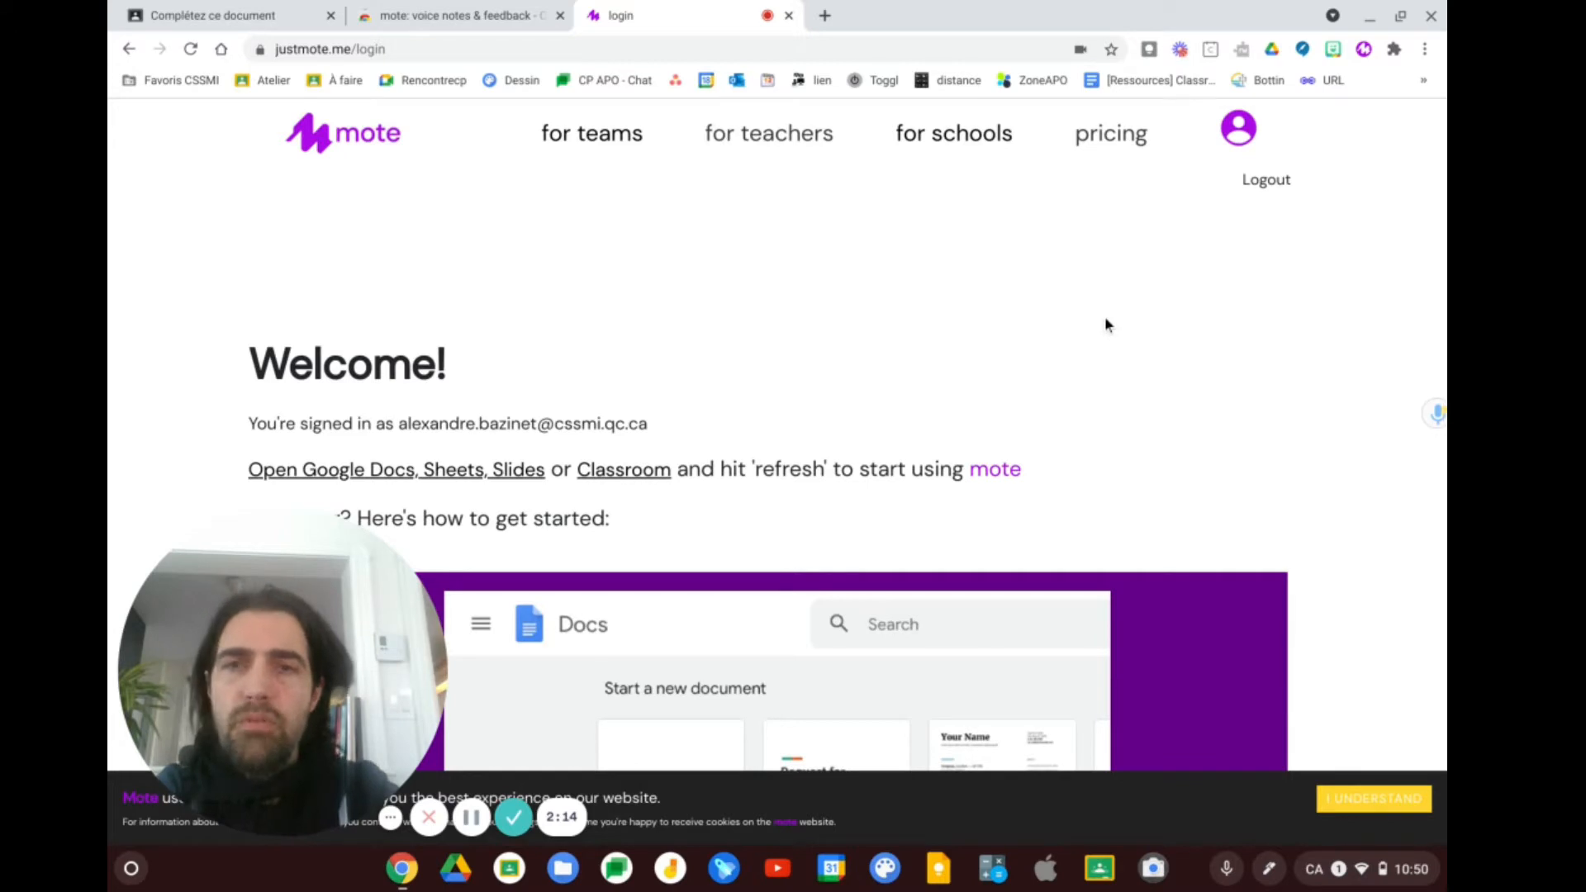
click(328, 478)
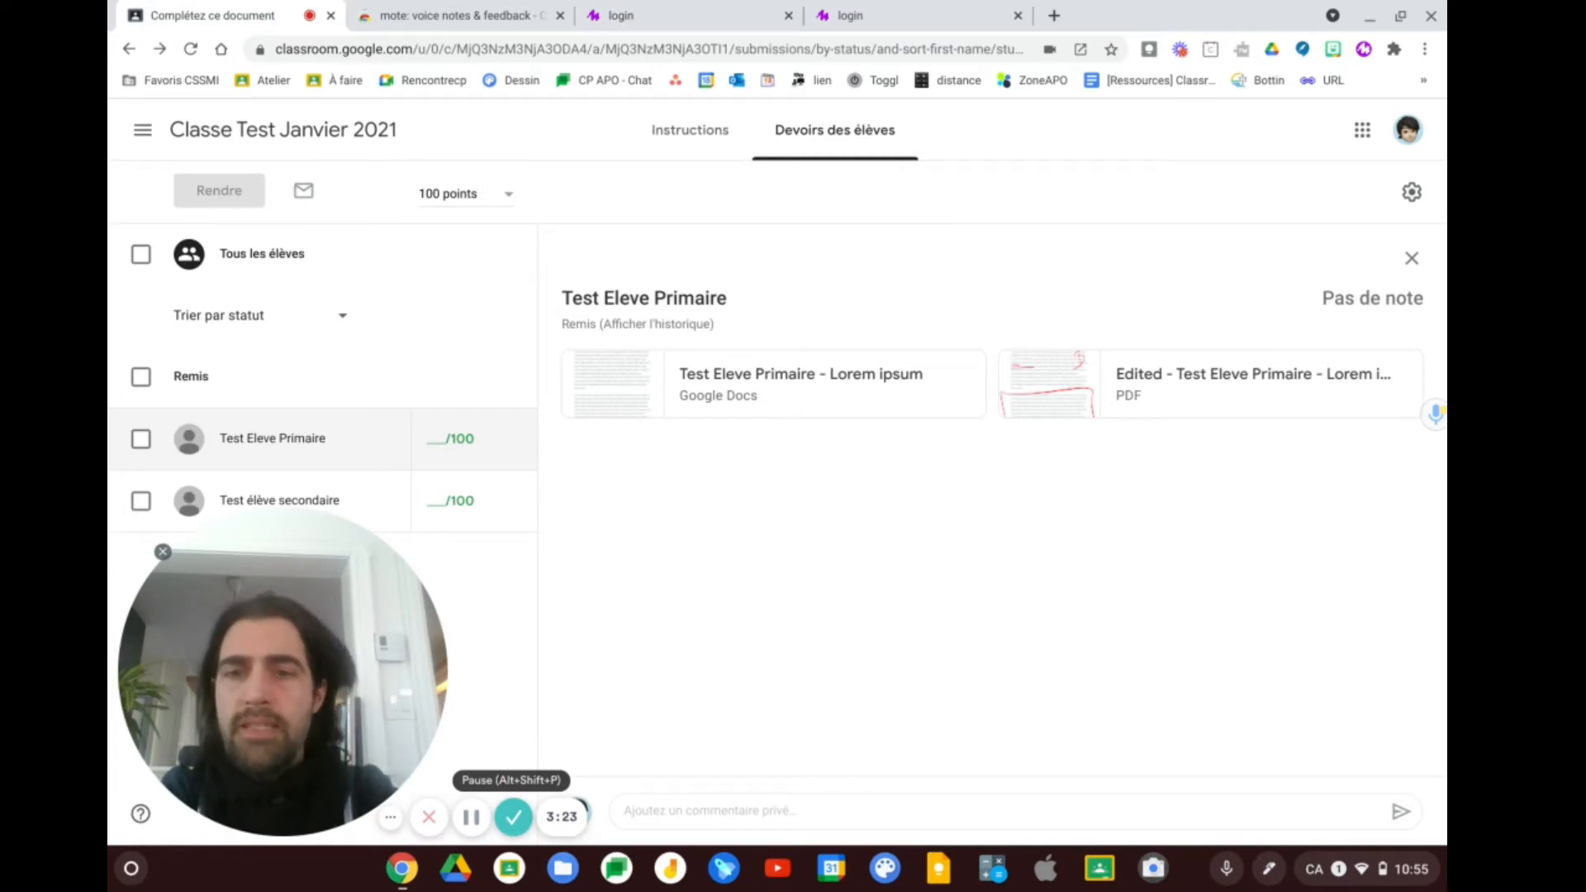
Open the primary test student's Lorem ipsum Google Docs submission in Classroom and record a mote voice note as a private comment
click(758, 395)
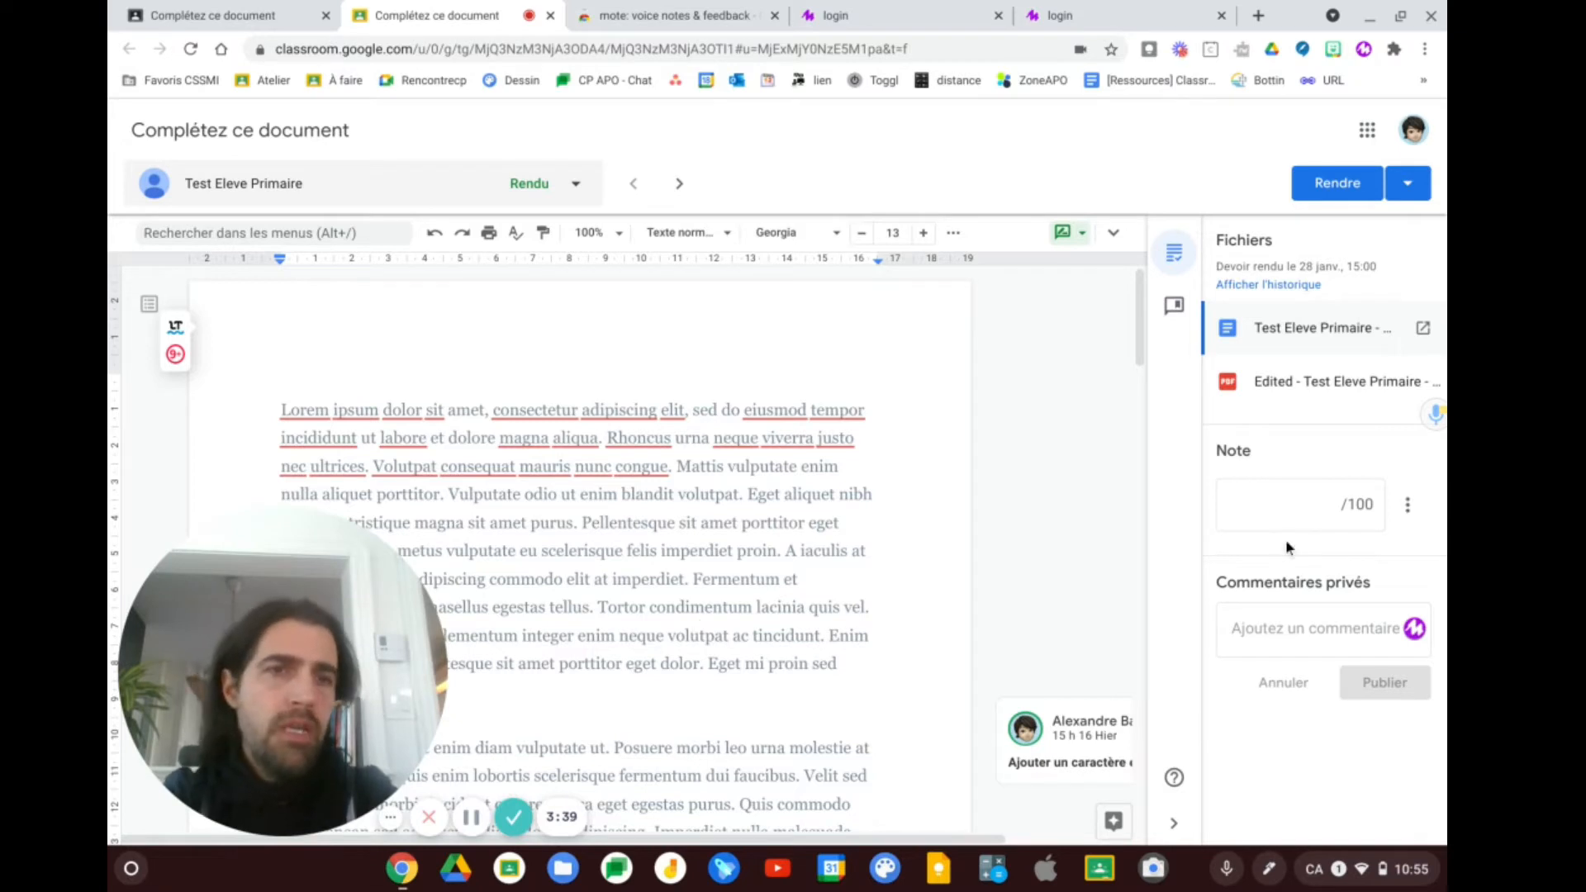
click(1414, 631)
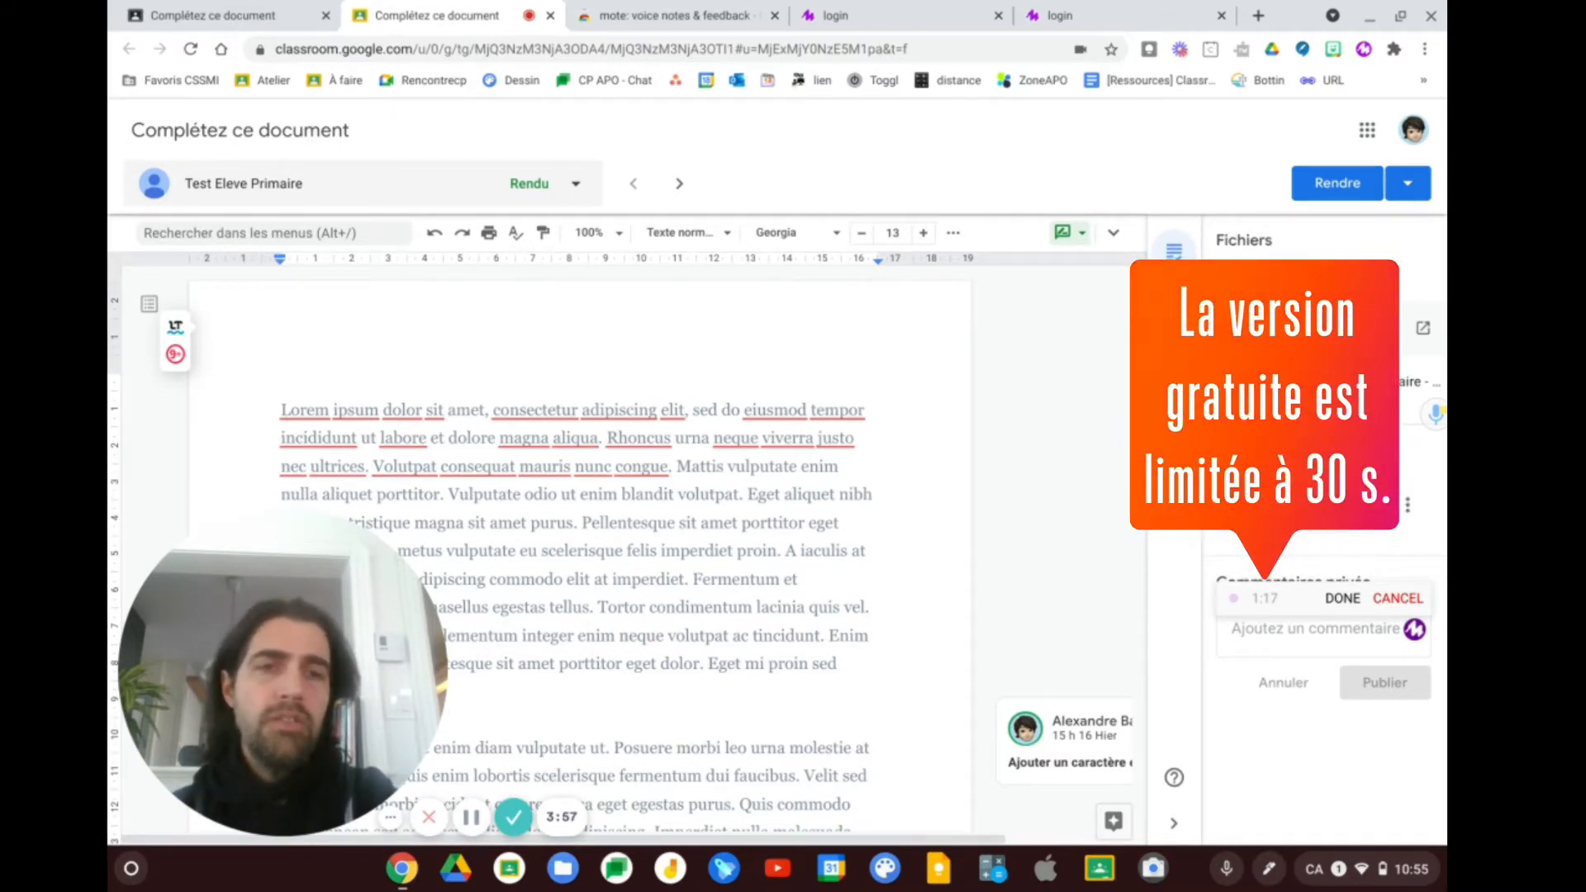
click(1343, 599)
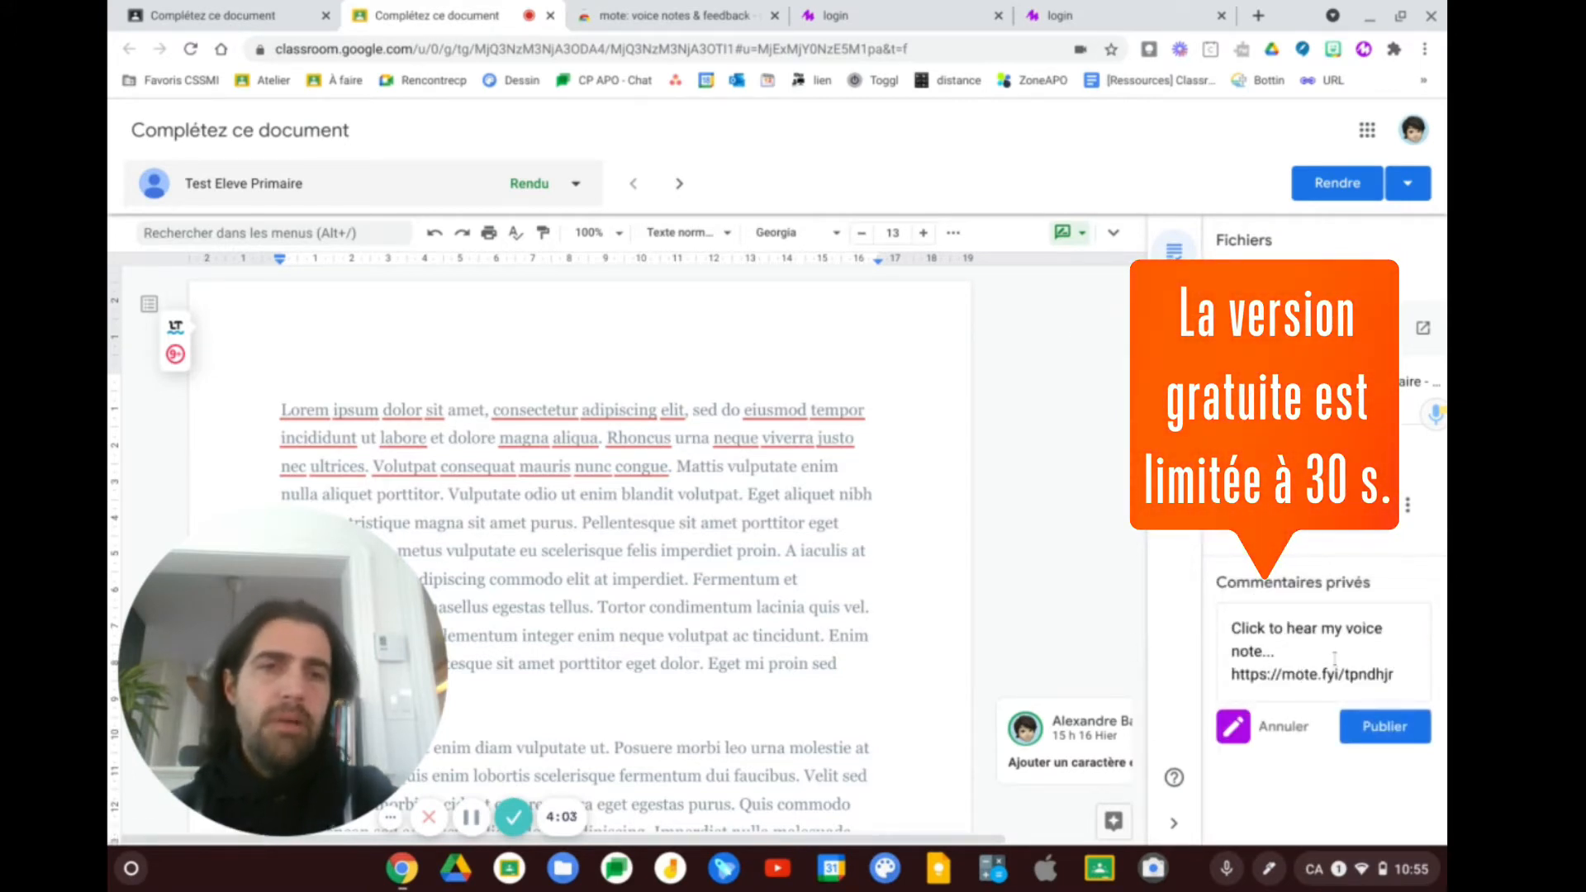
Replace the comment's "Click to hear my voice note..." text with "Je t'ai fait un message audio" on a line above the link, and publish it
drag(1303, 653, 1226, 620)
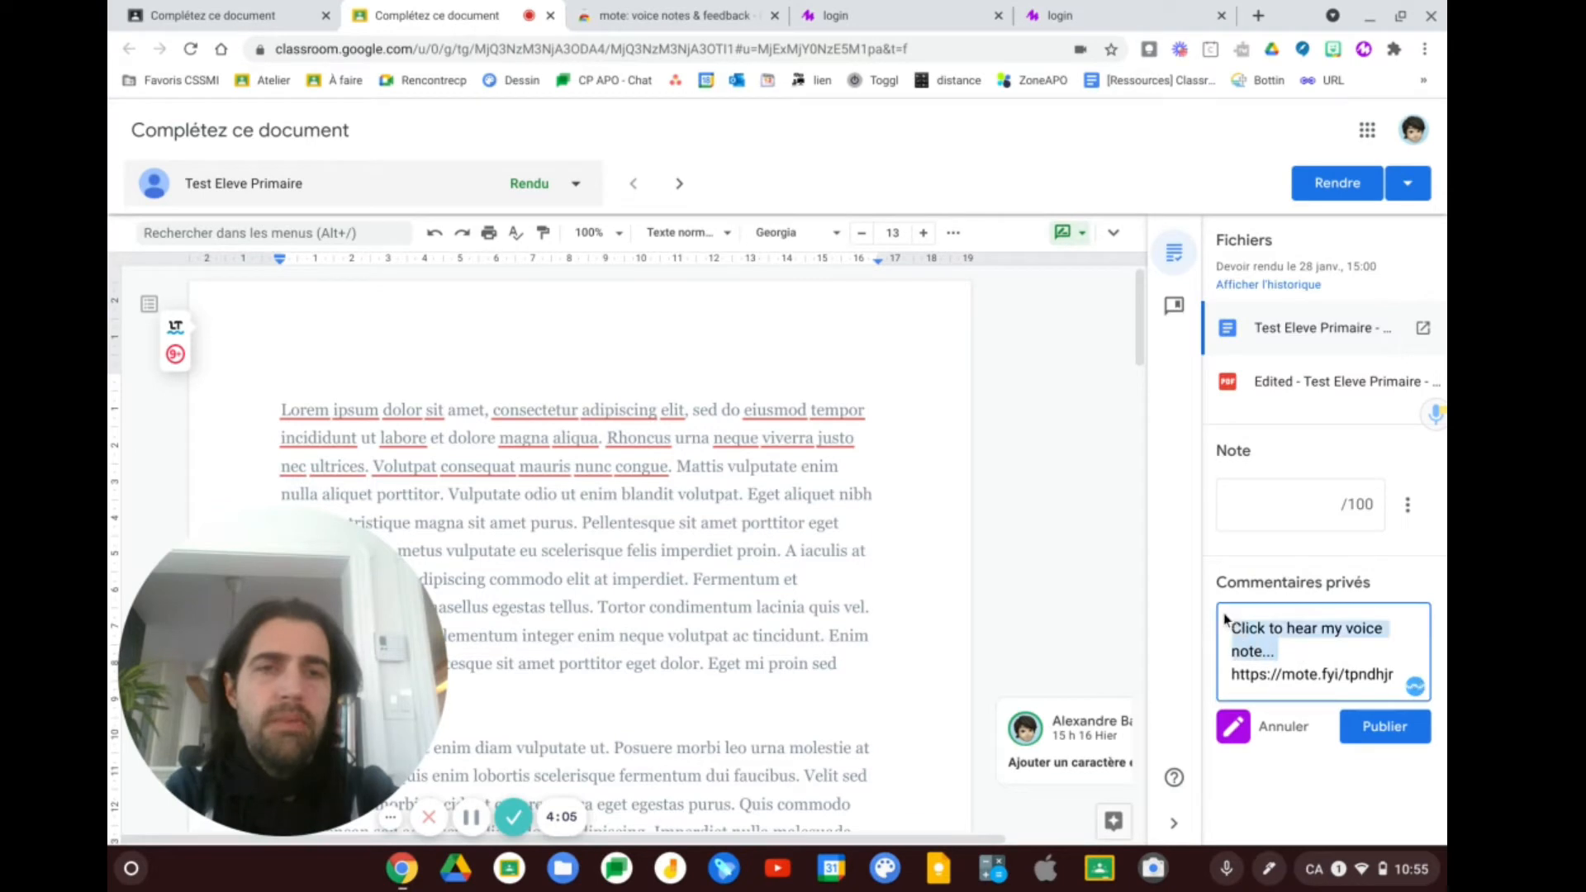
key(BackSpace)
text(Je )
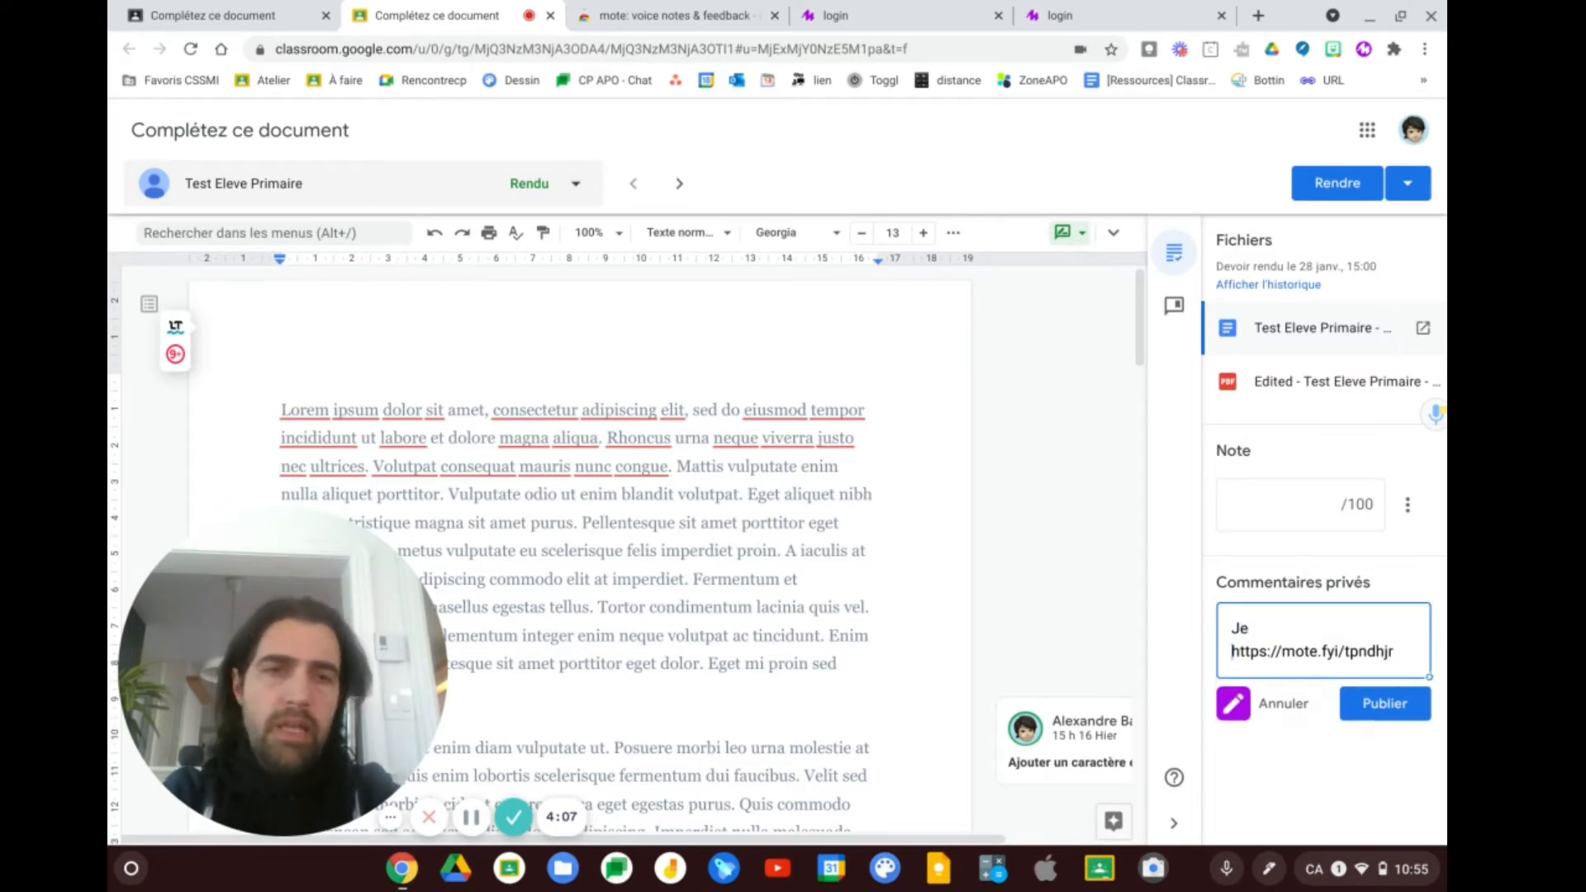
text(t'ai fait)
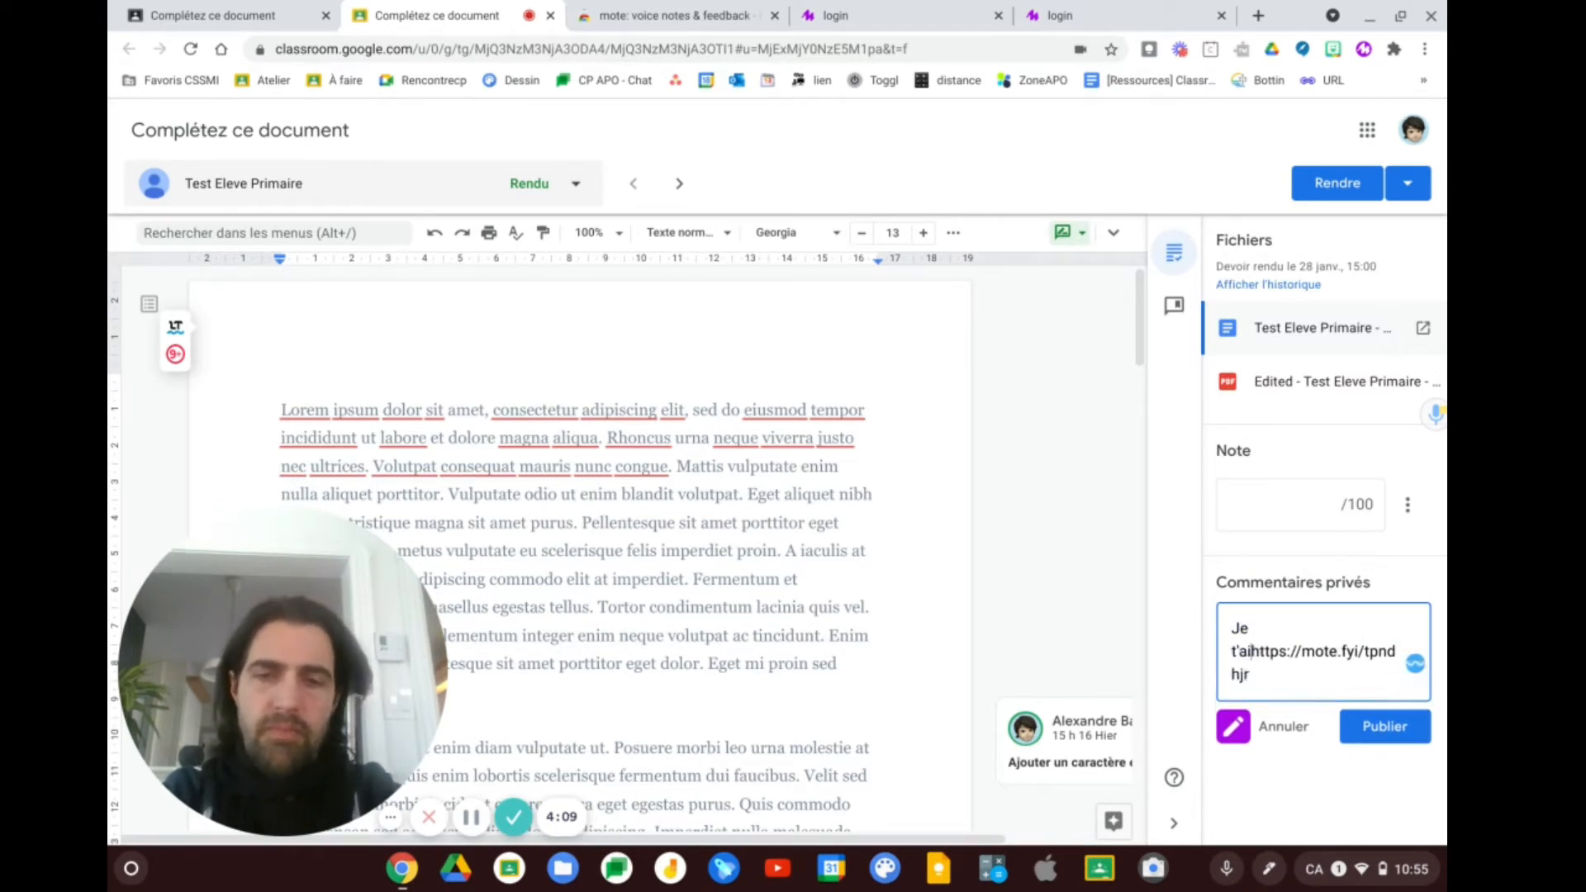
text( un message )
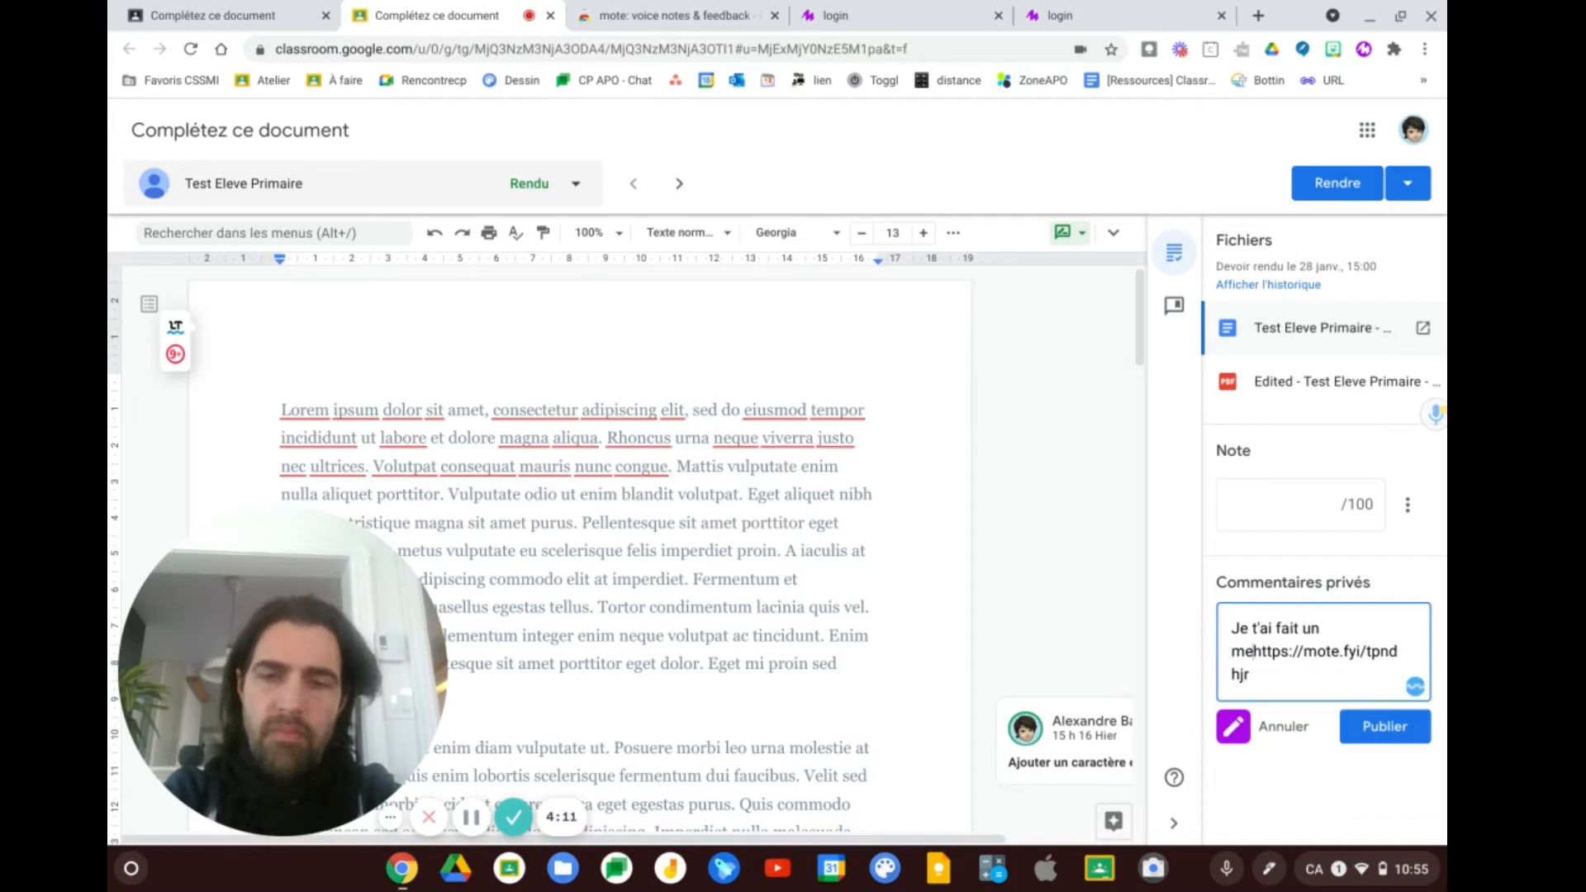
text(audio)
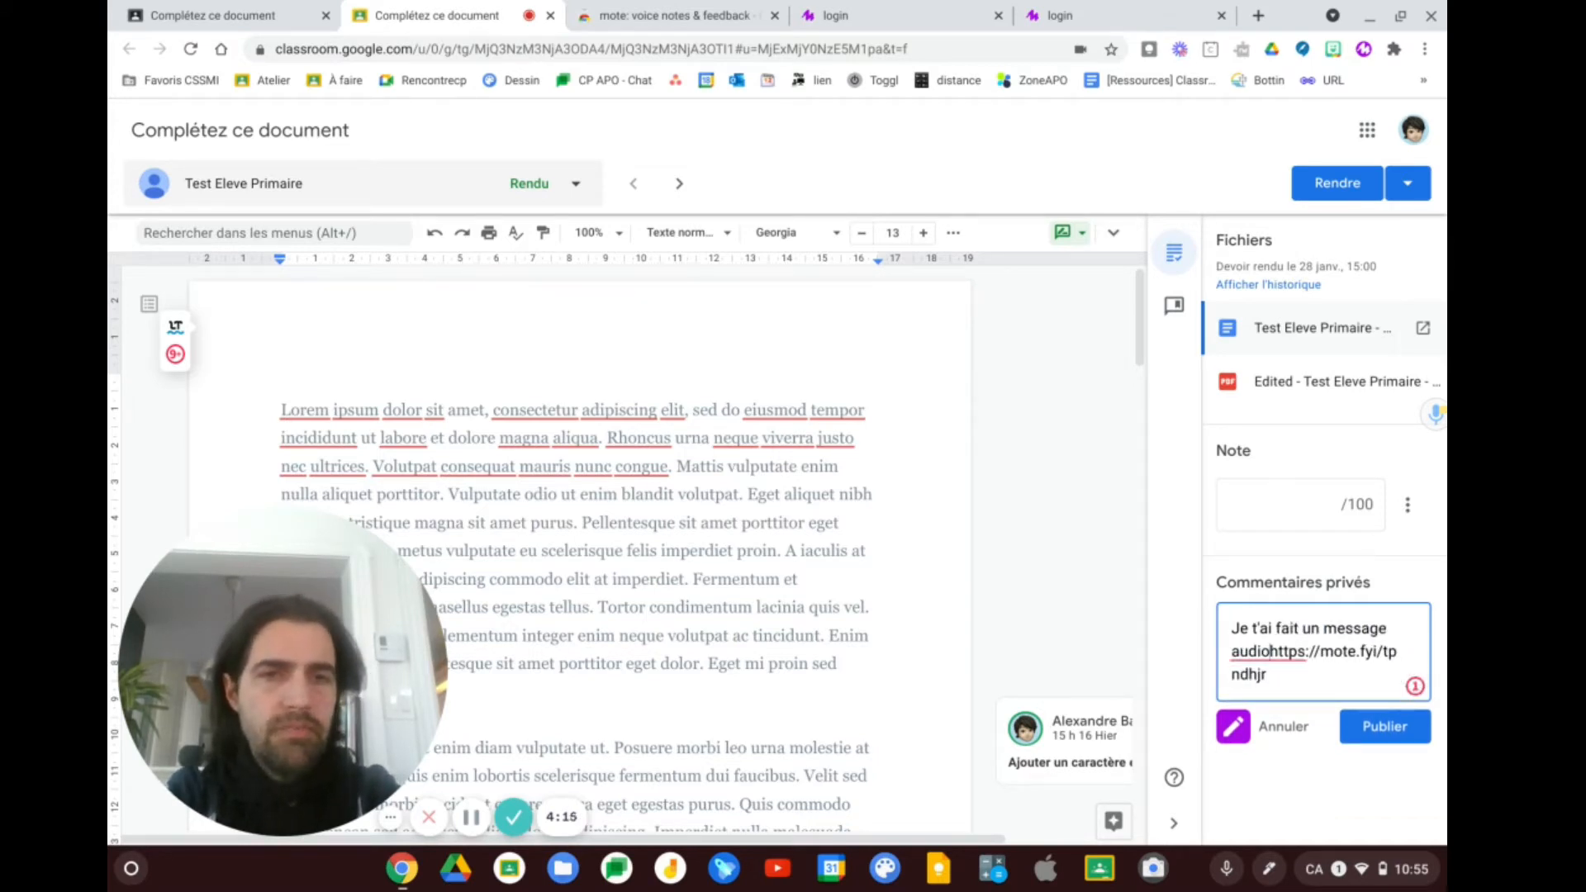
key(Return)
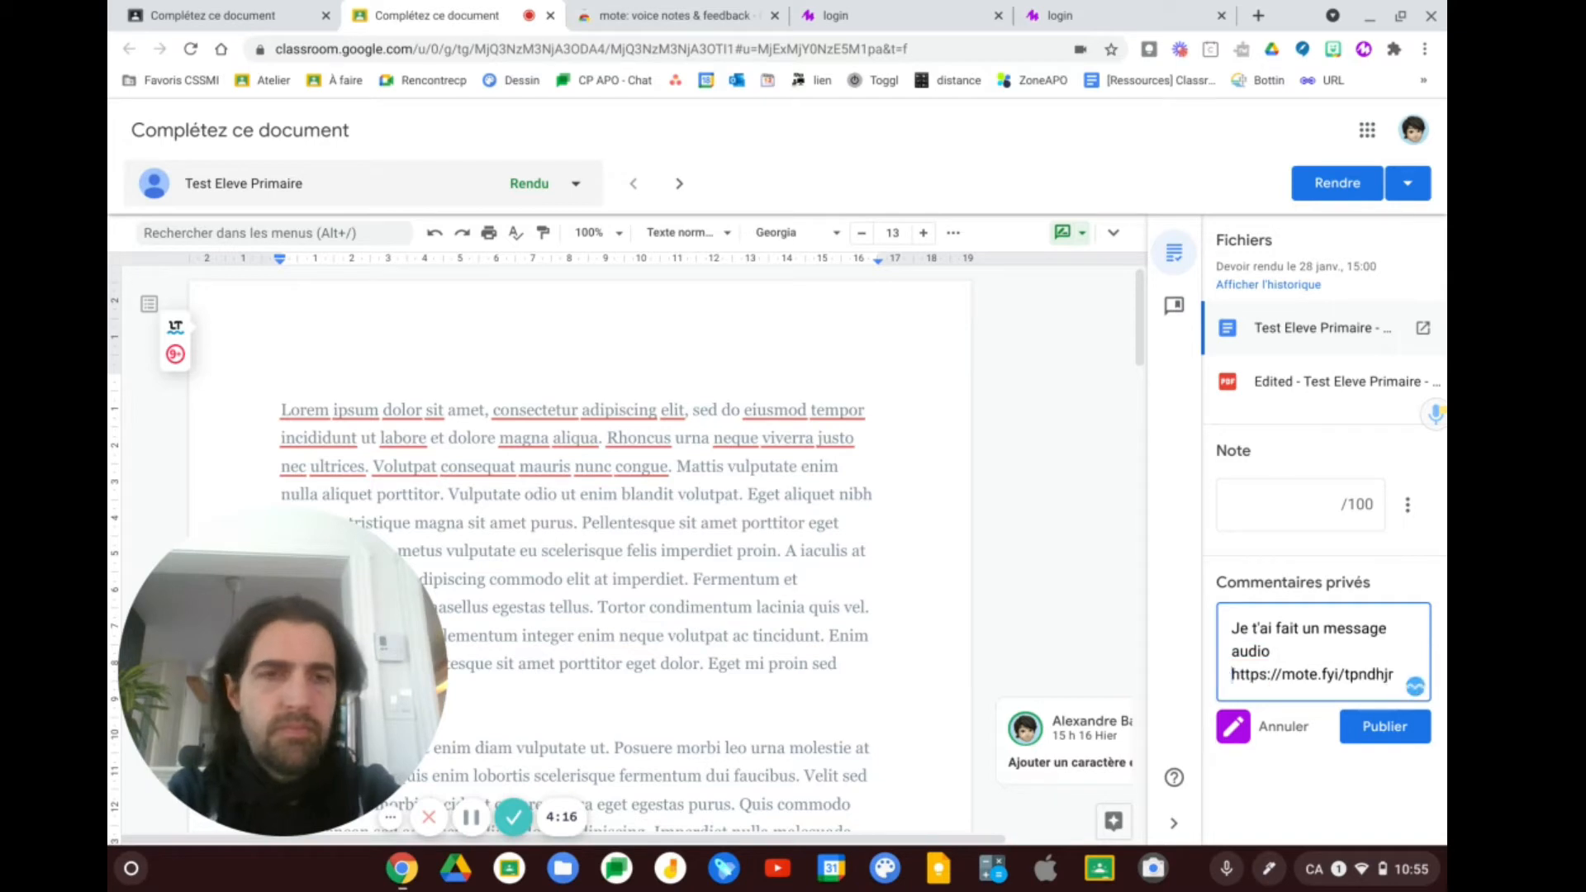
click(1391, 733)
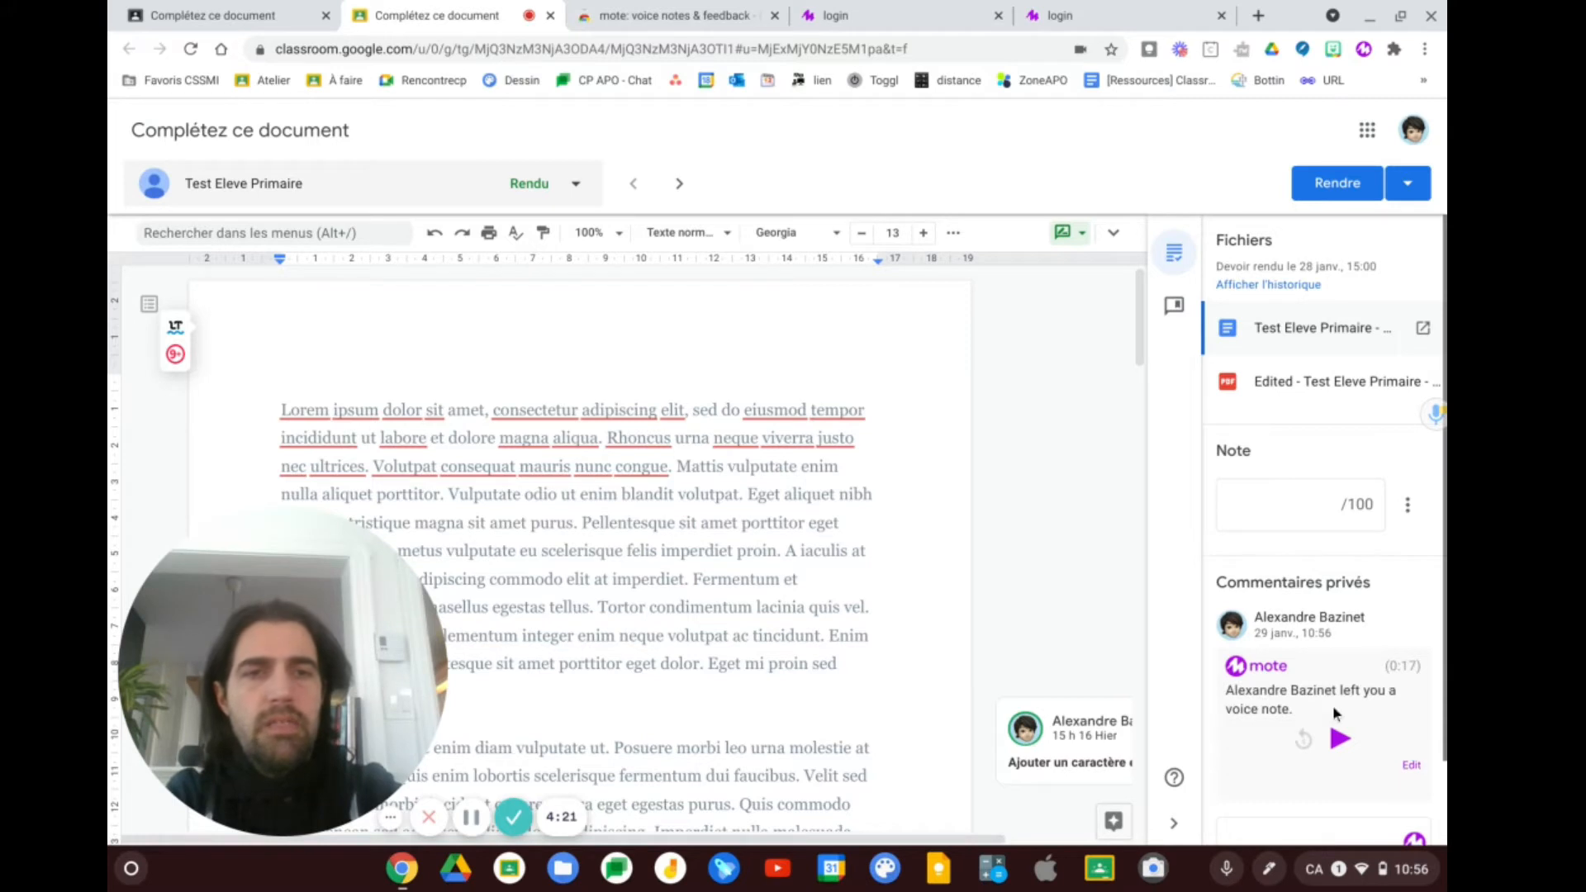
scroll(1333, 709, down, 1)
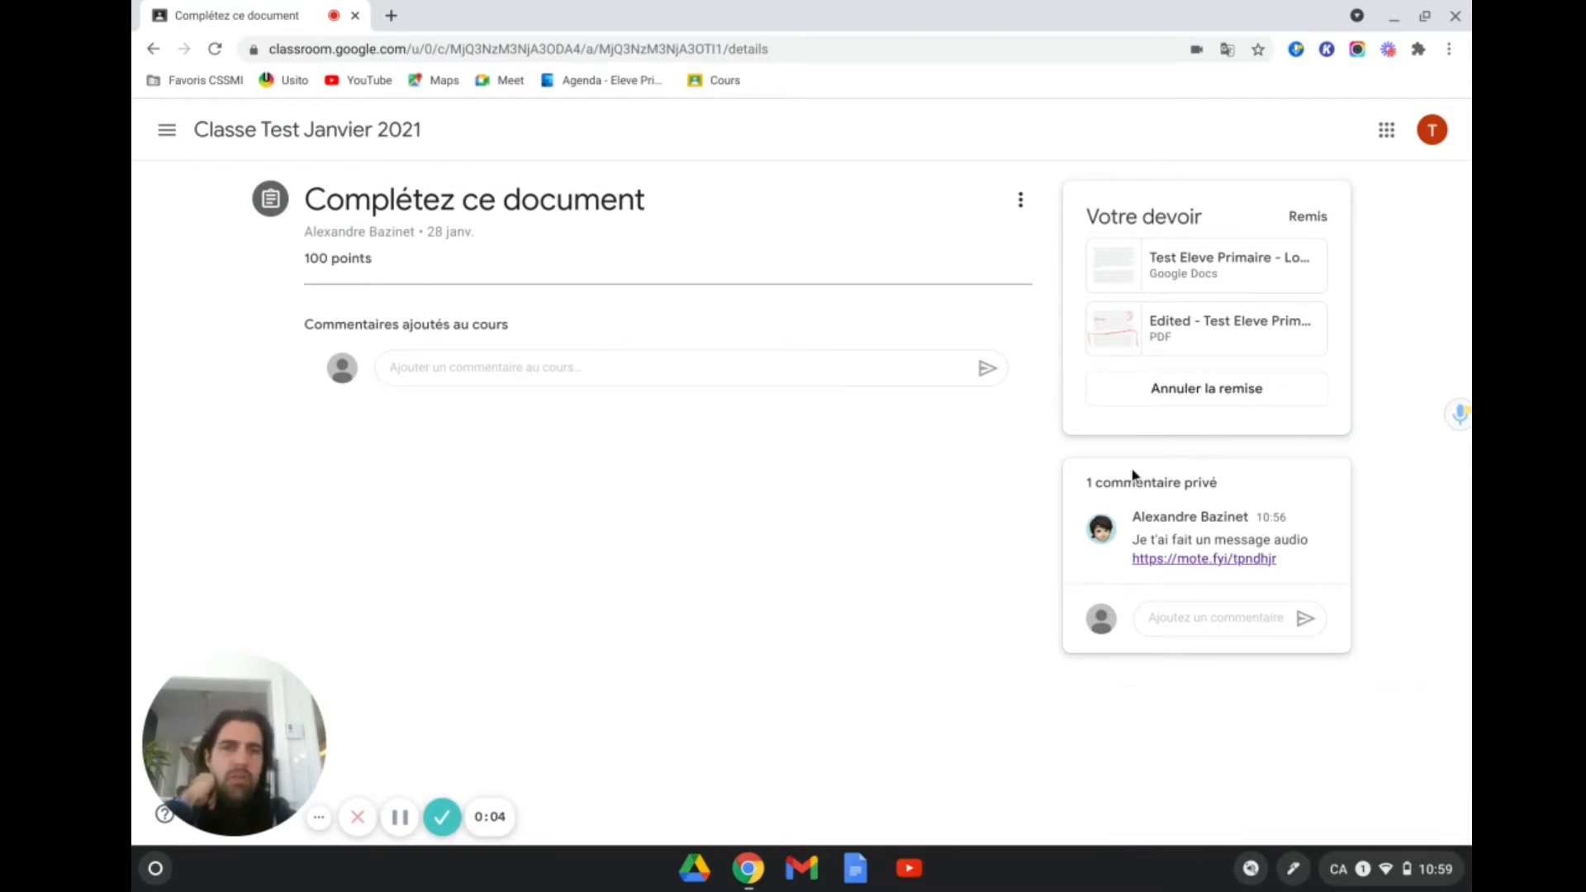
Open the mote link in the teacher's private comment on the student's Complétez ce document assignment and view the voice note page
mouse_move(1086, 582)
mouse_down()
mouse_move(1306, 607)
mouse_move(1268, 630)
mouse_up()
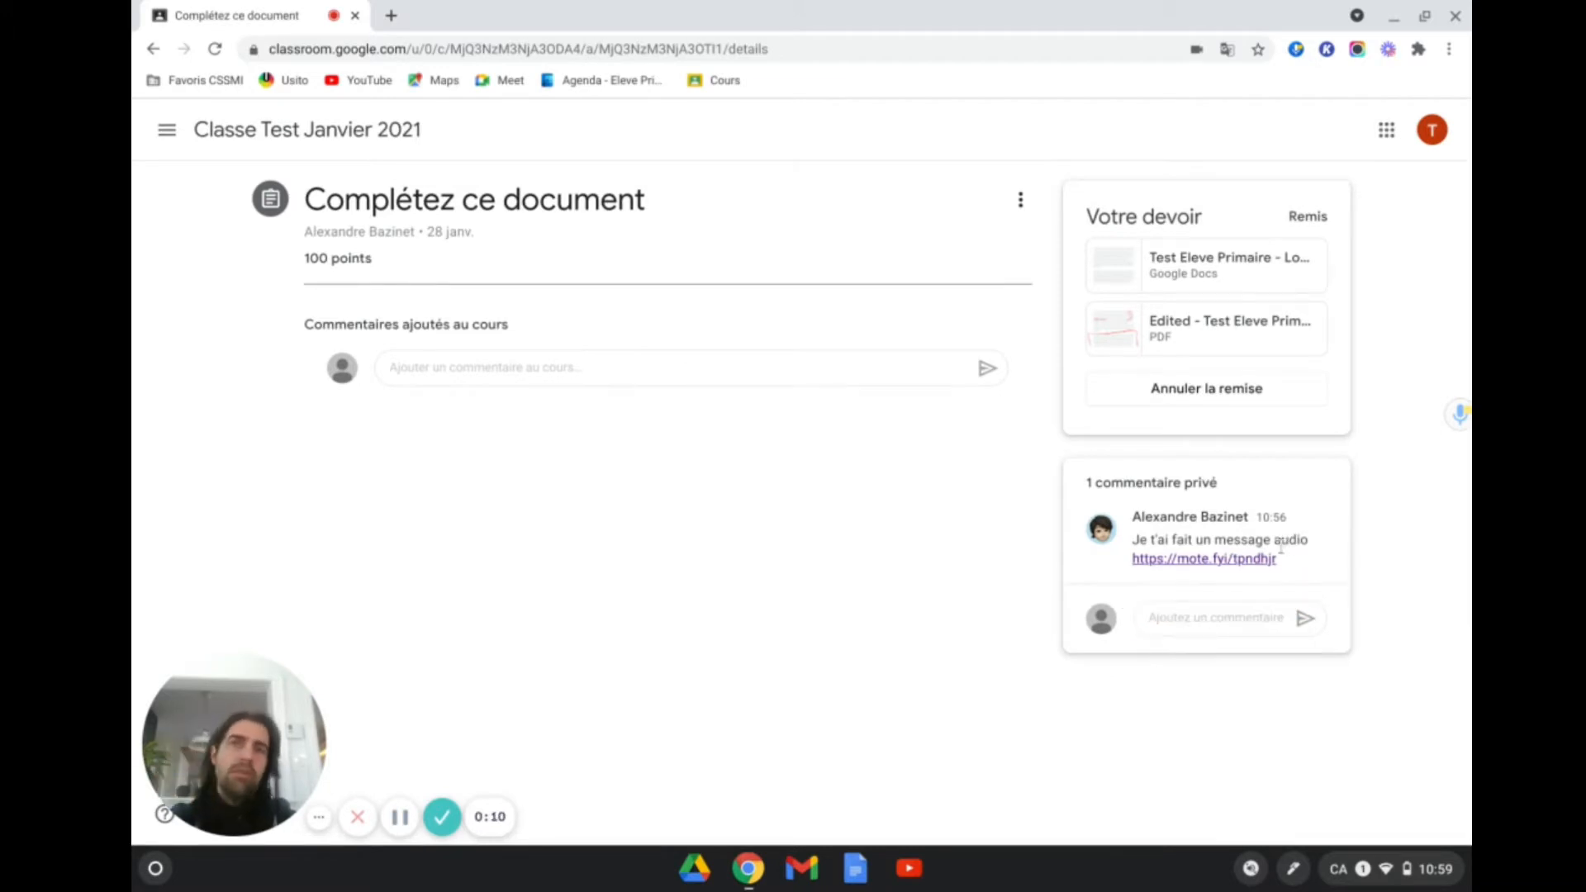
click(1193, 560)
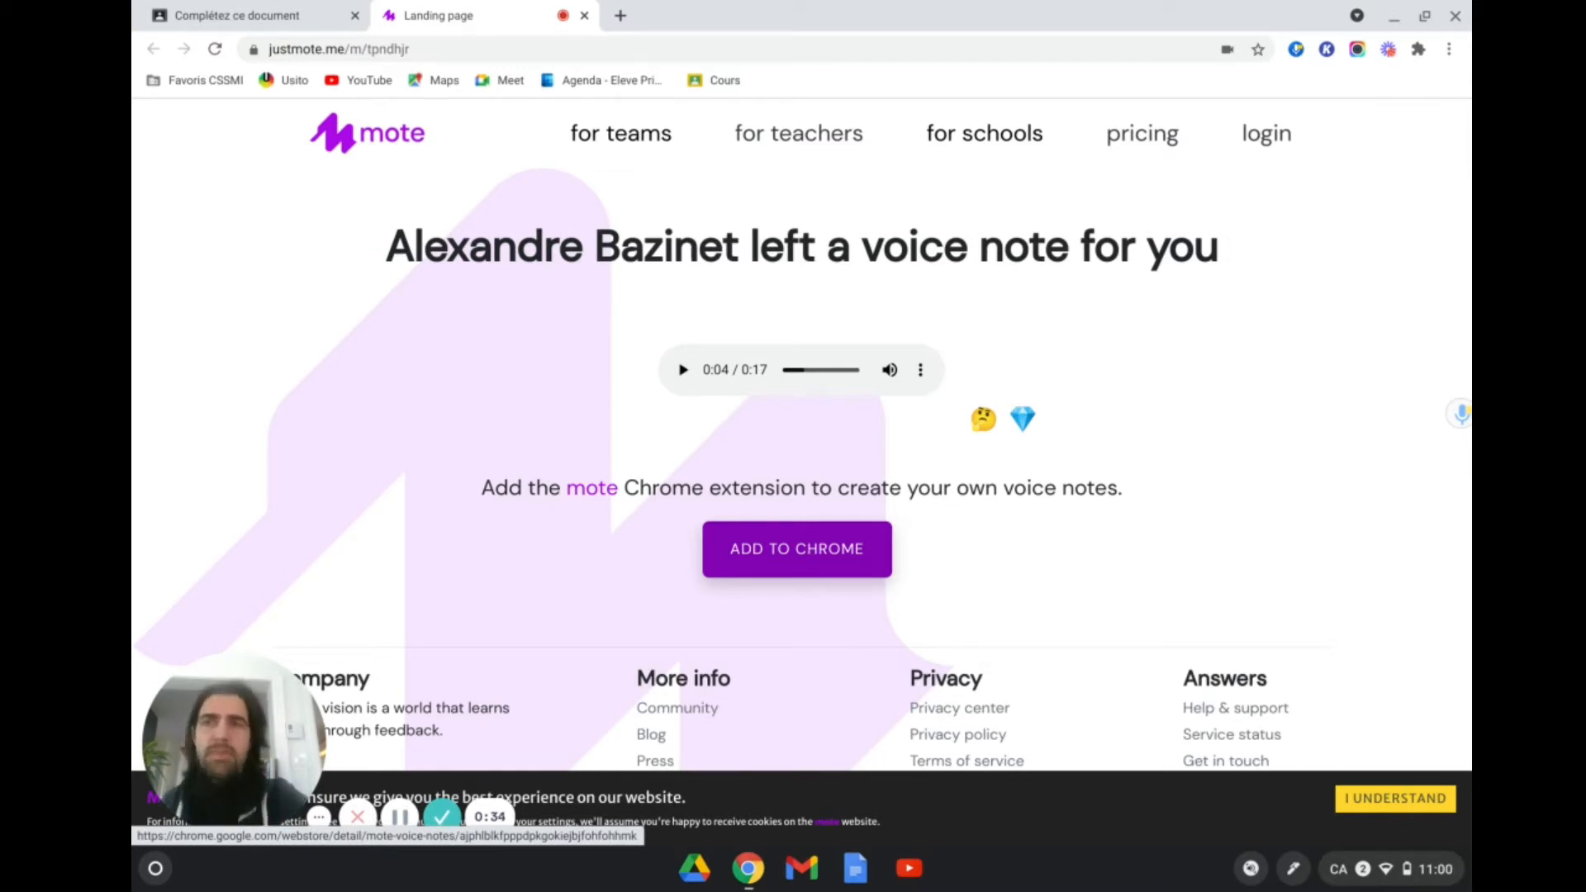
click(247, 14)
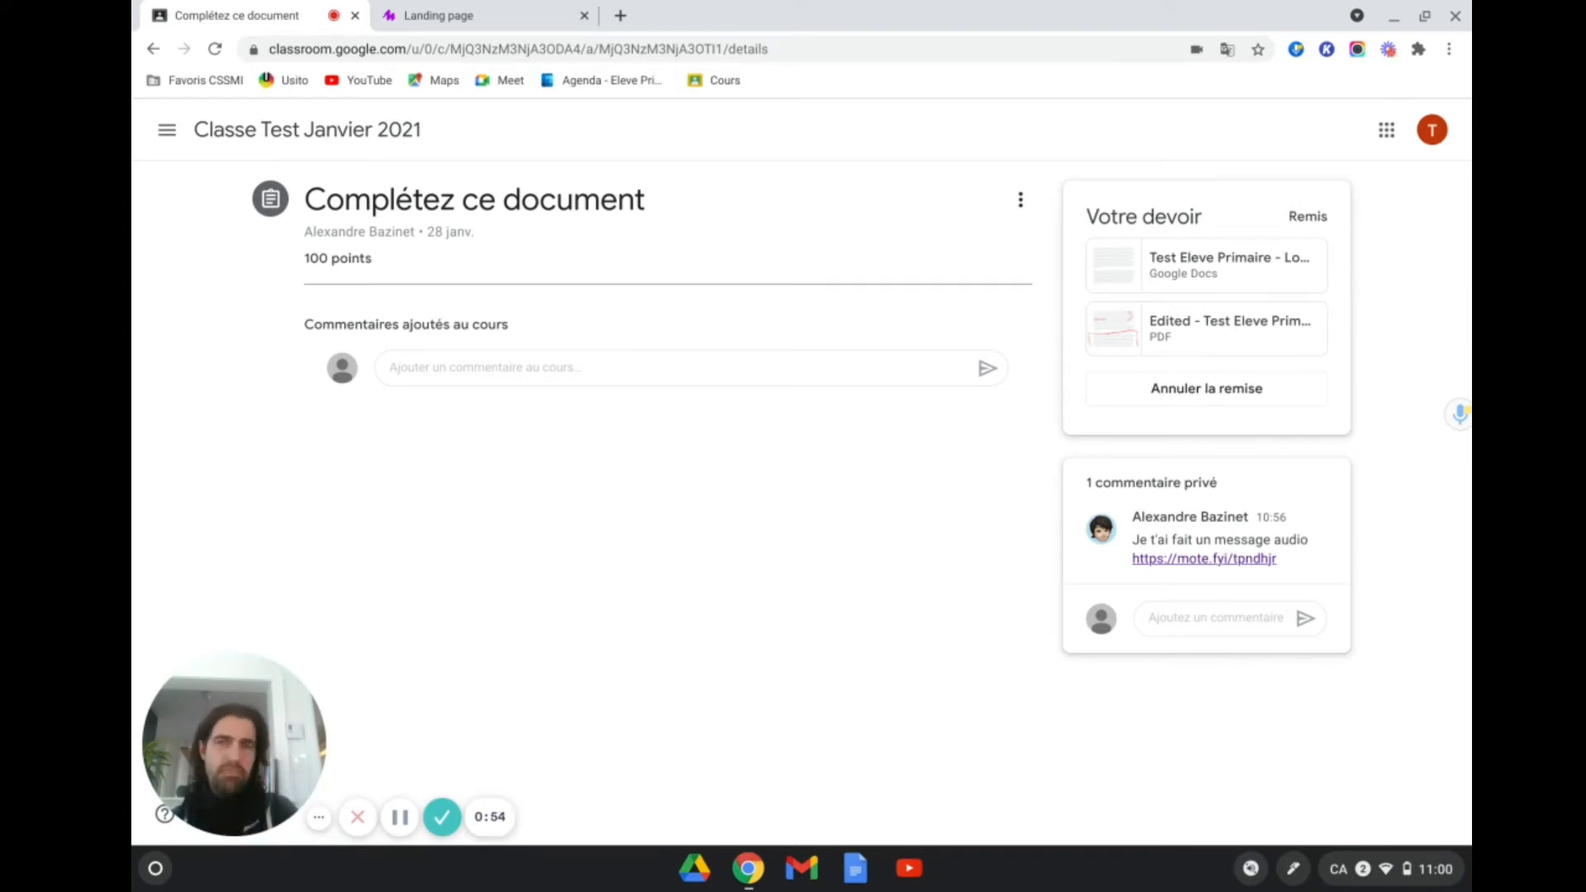
click(1206, 560)
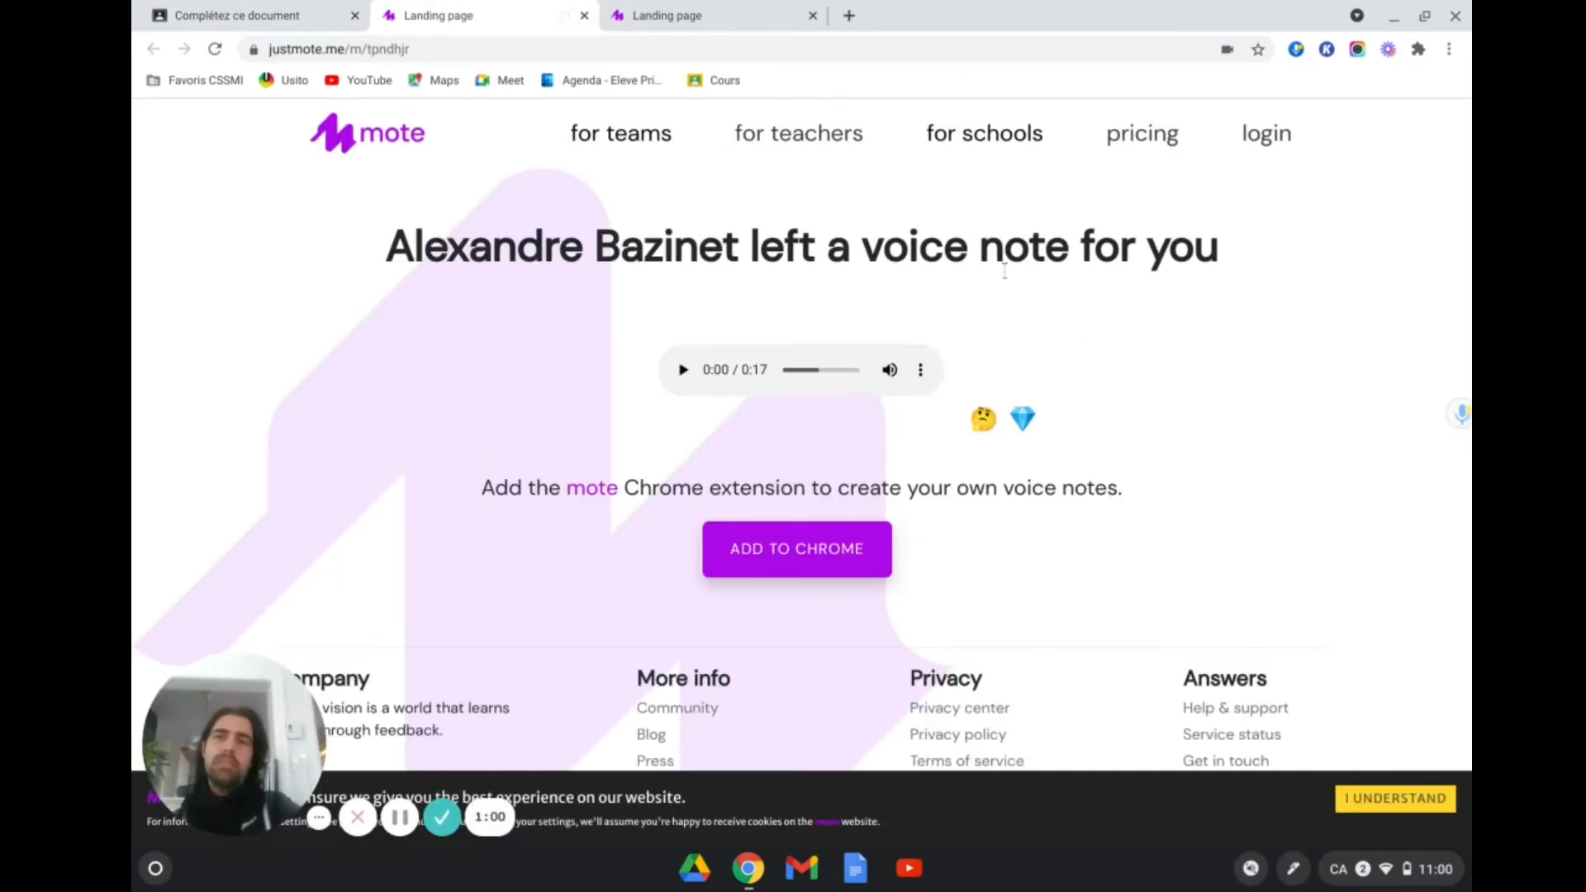
click(400, 817)
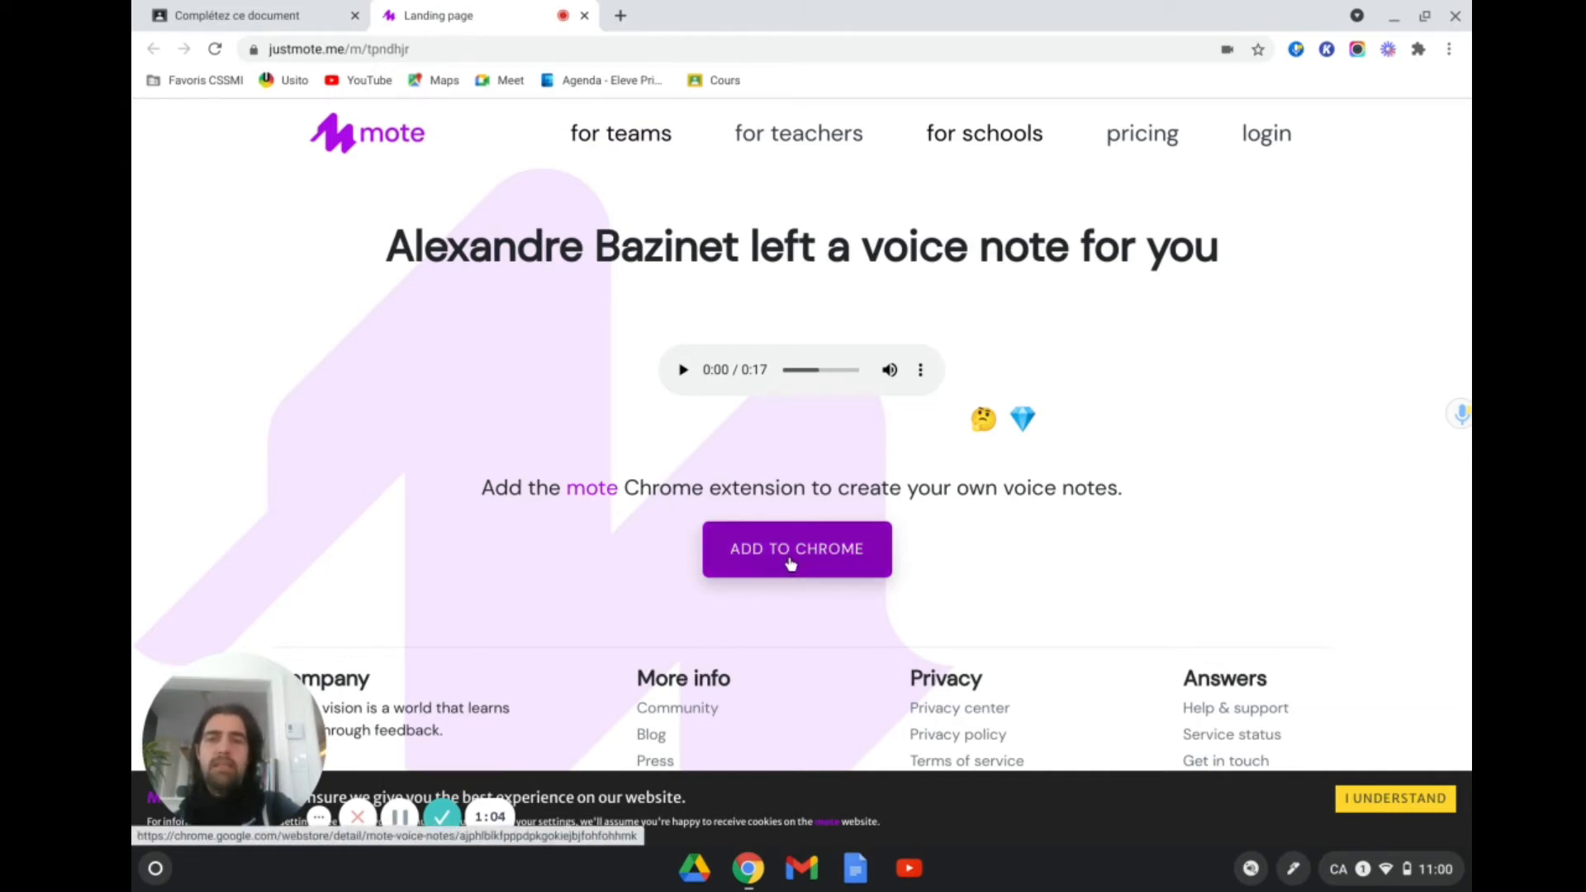
Add the mote: voice notes & feedback extension to the student's Chrome from the voice note page
click(812, 566)
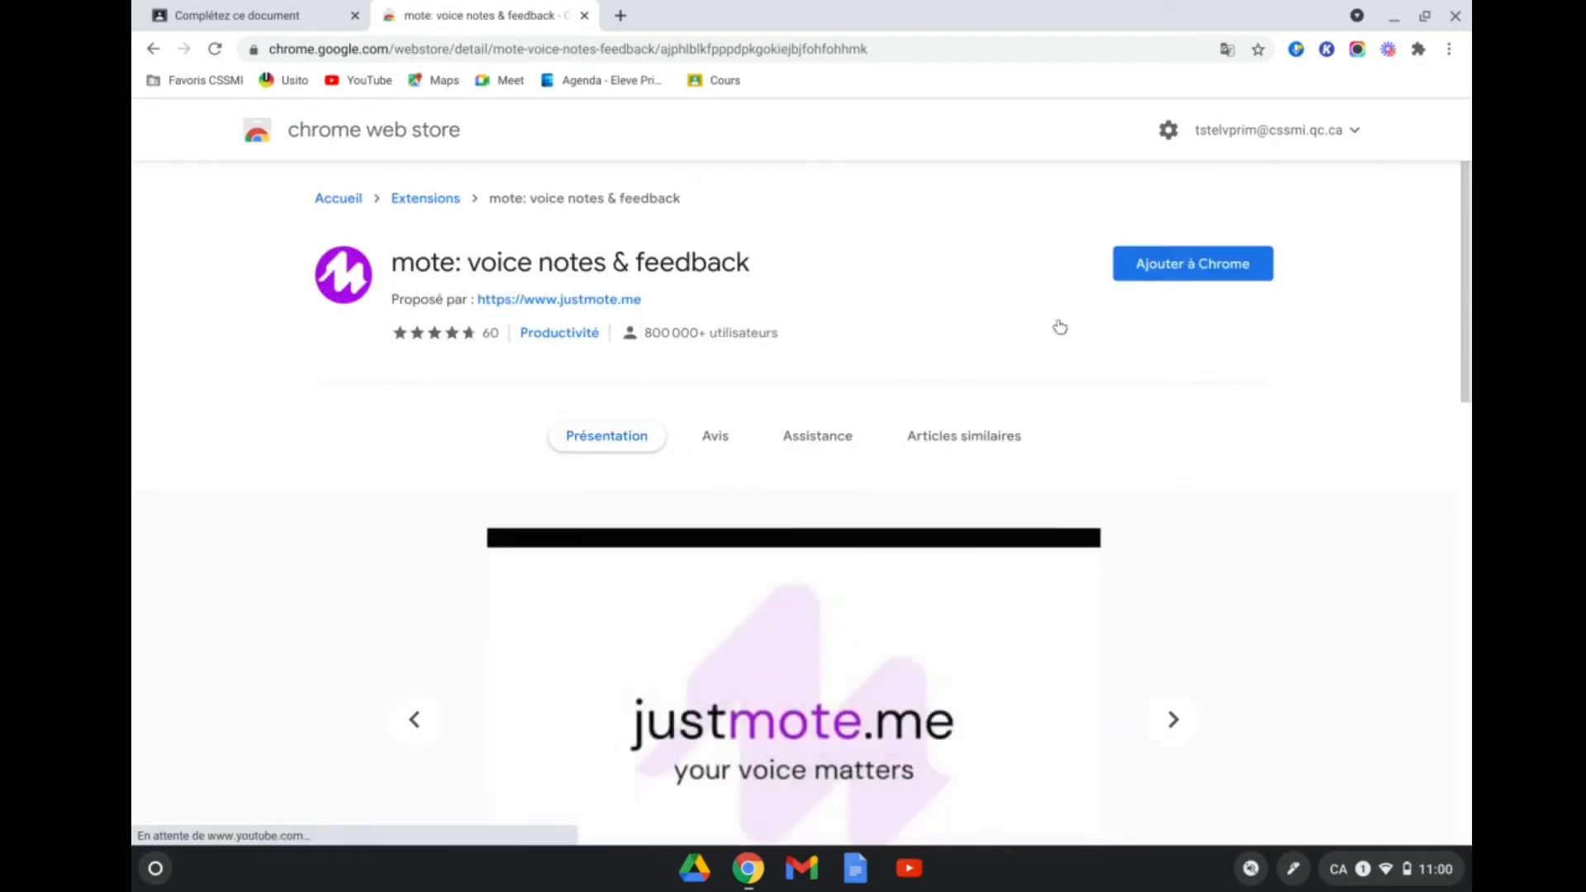
click(1174, 274)
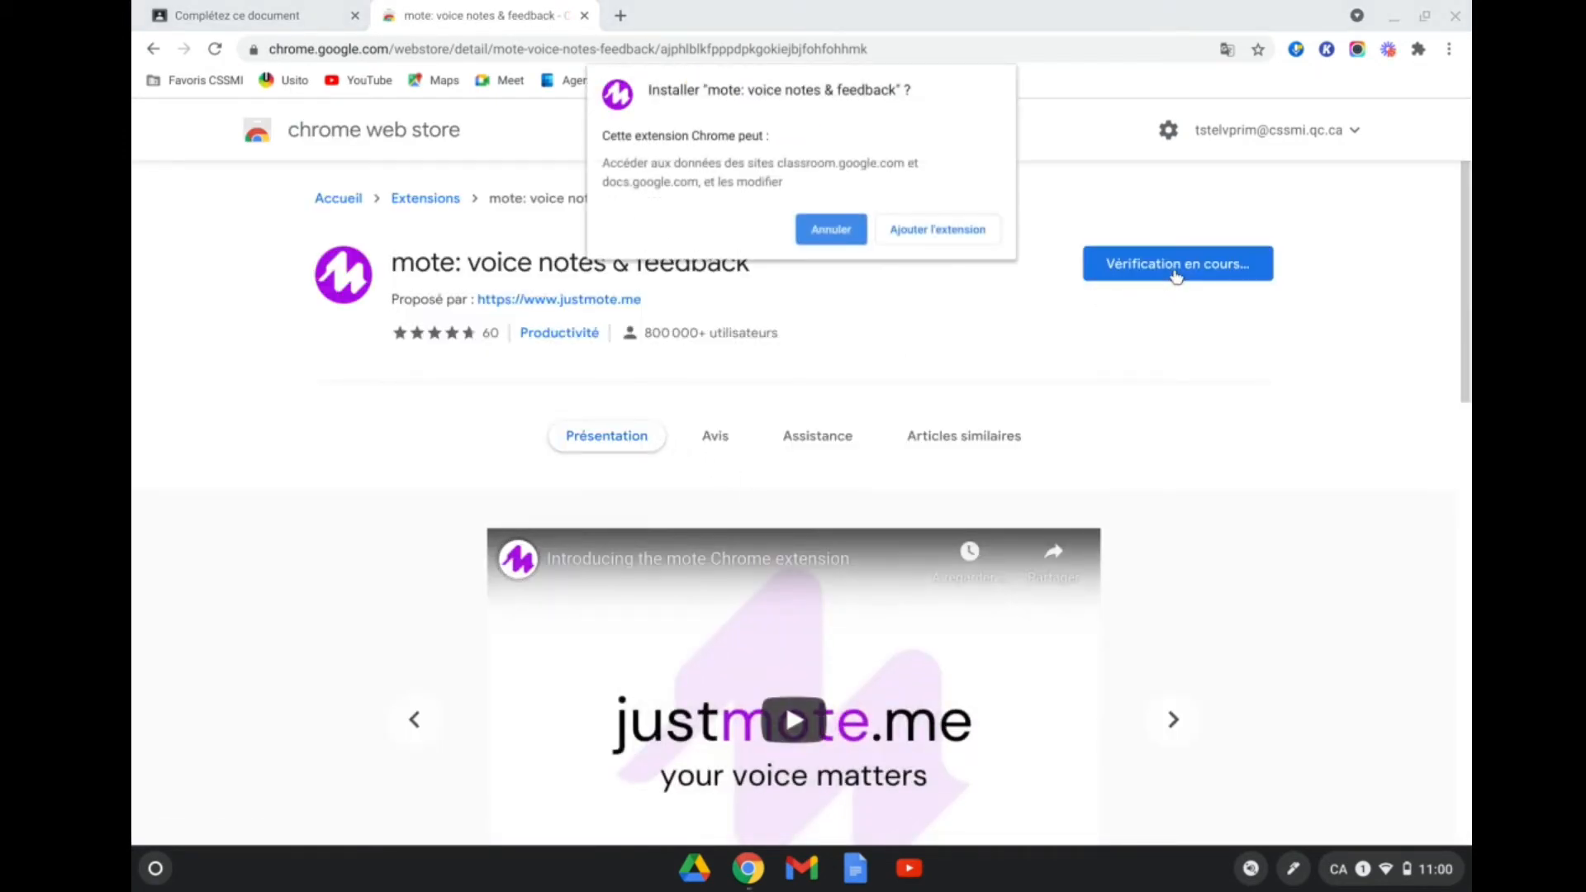
click(934, 231)
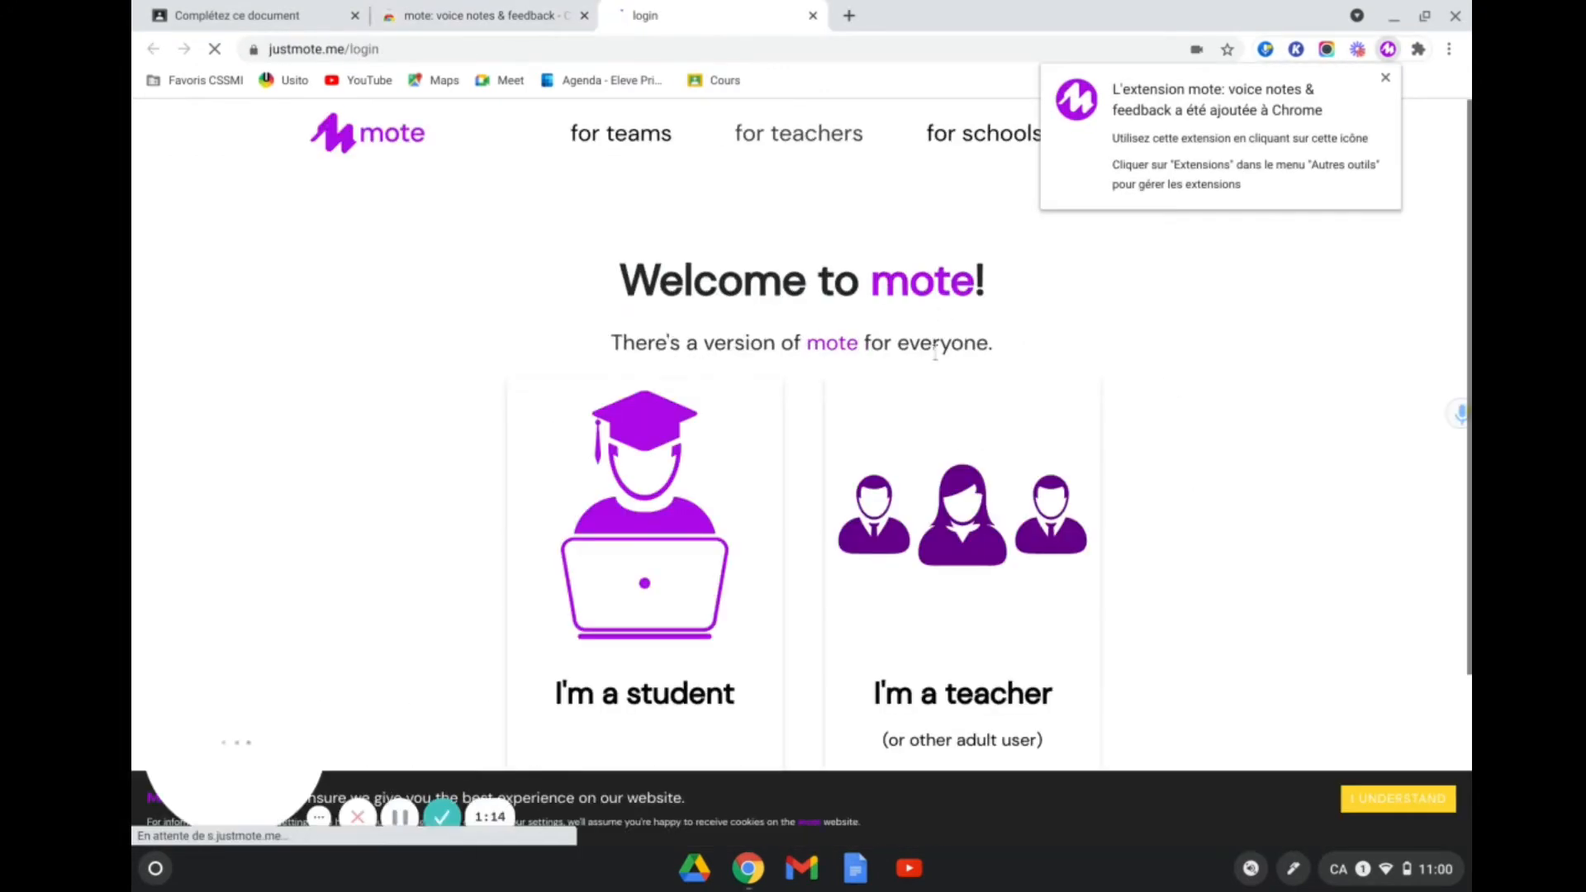
Sign in to mote as a student with the test student's Google account and check the list of installed extensions
click(678, 610)
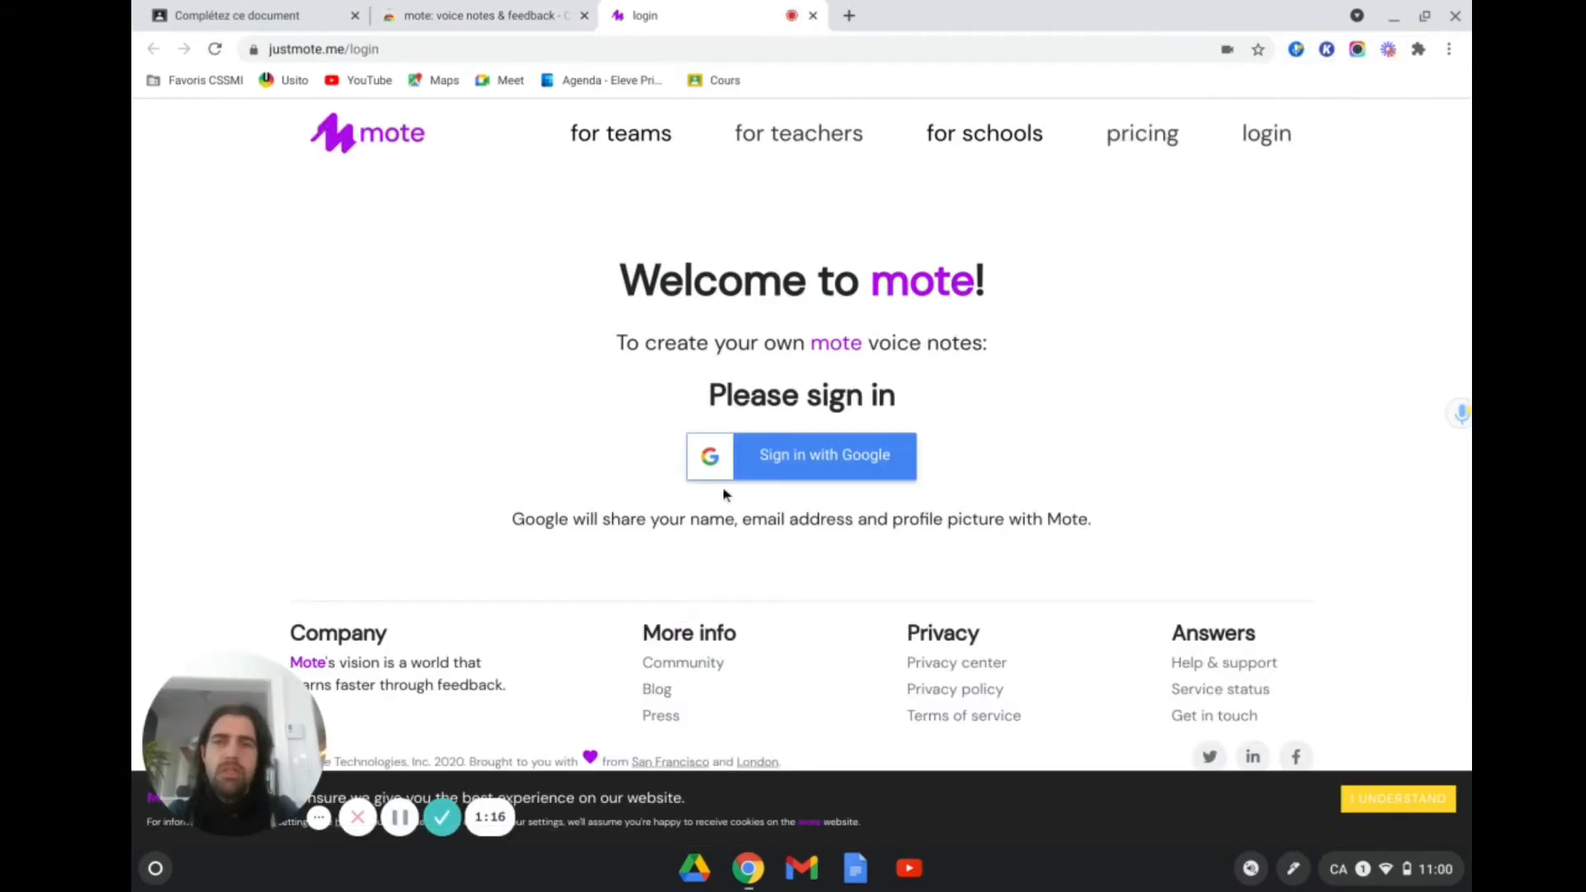
click(759, 465)
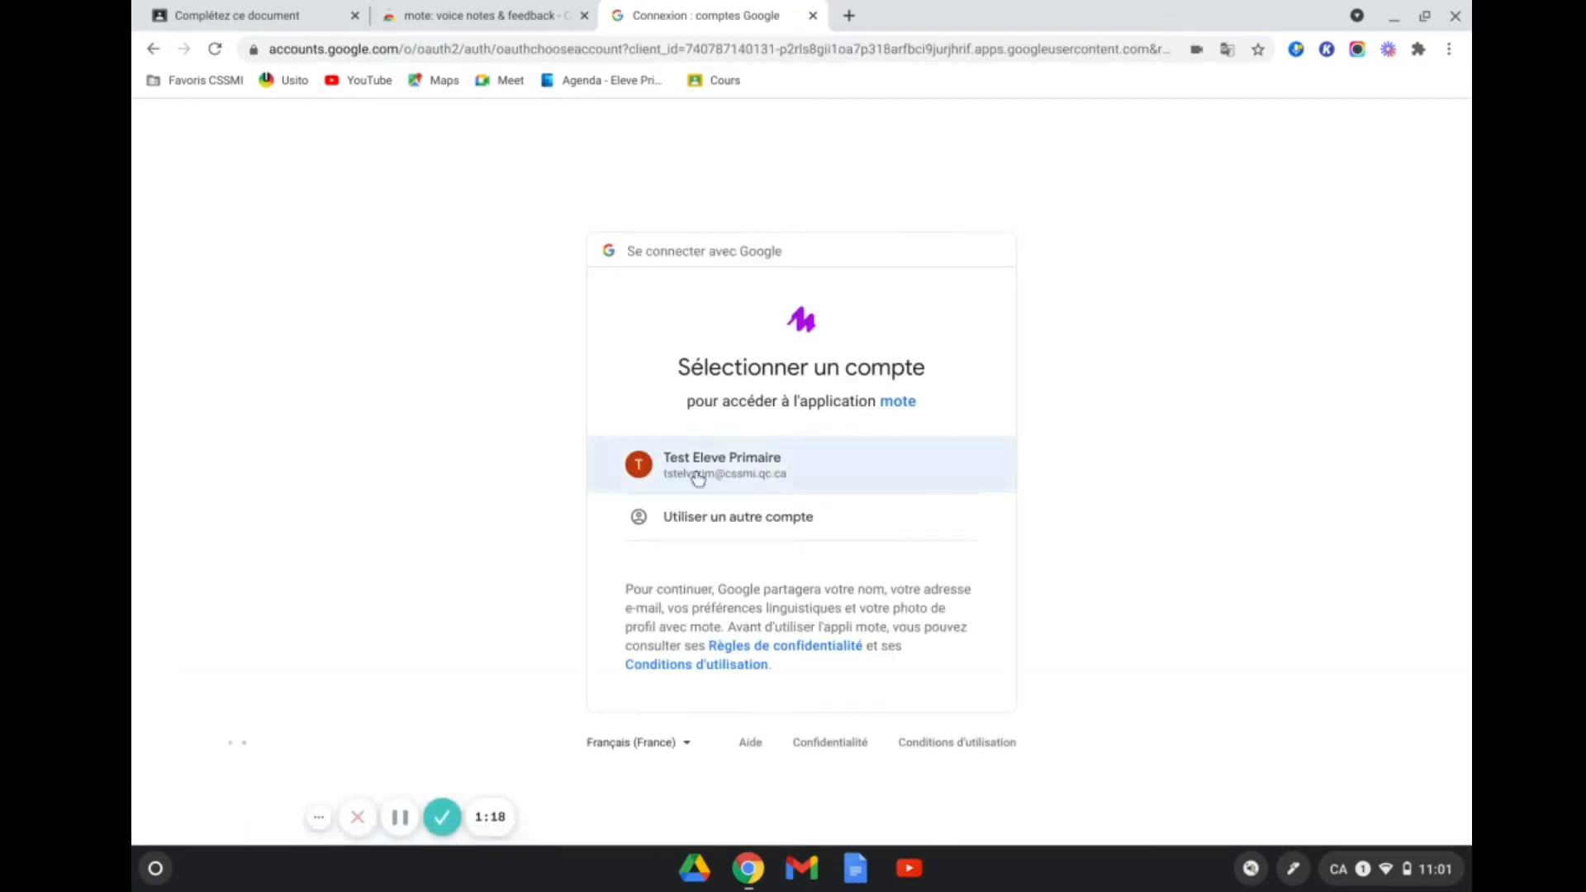
click(743, 463)
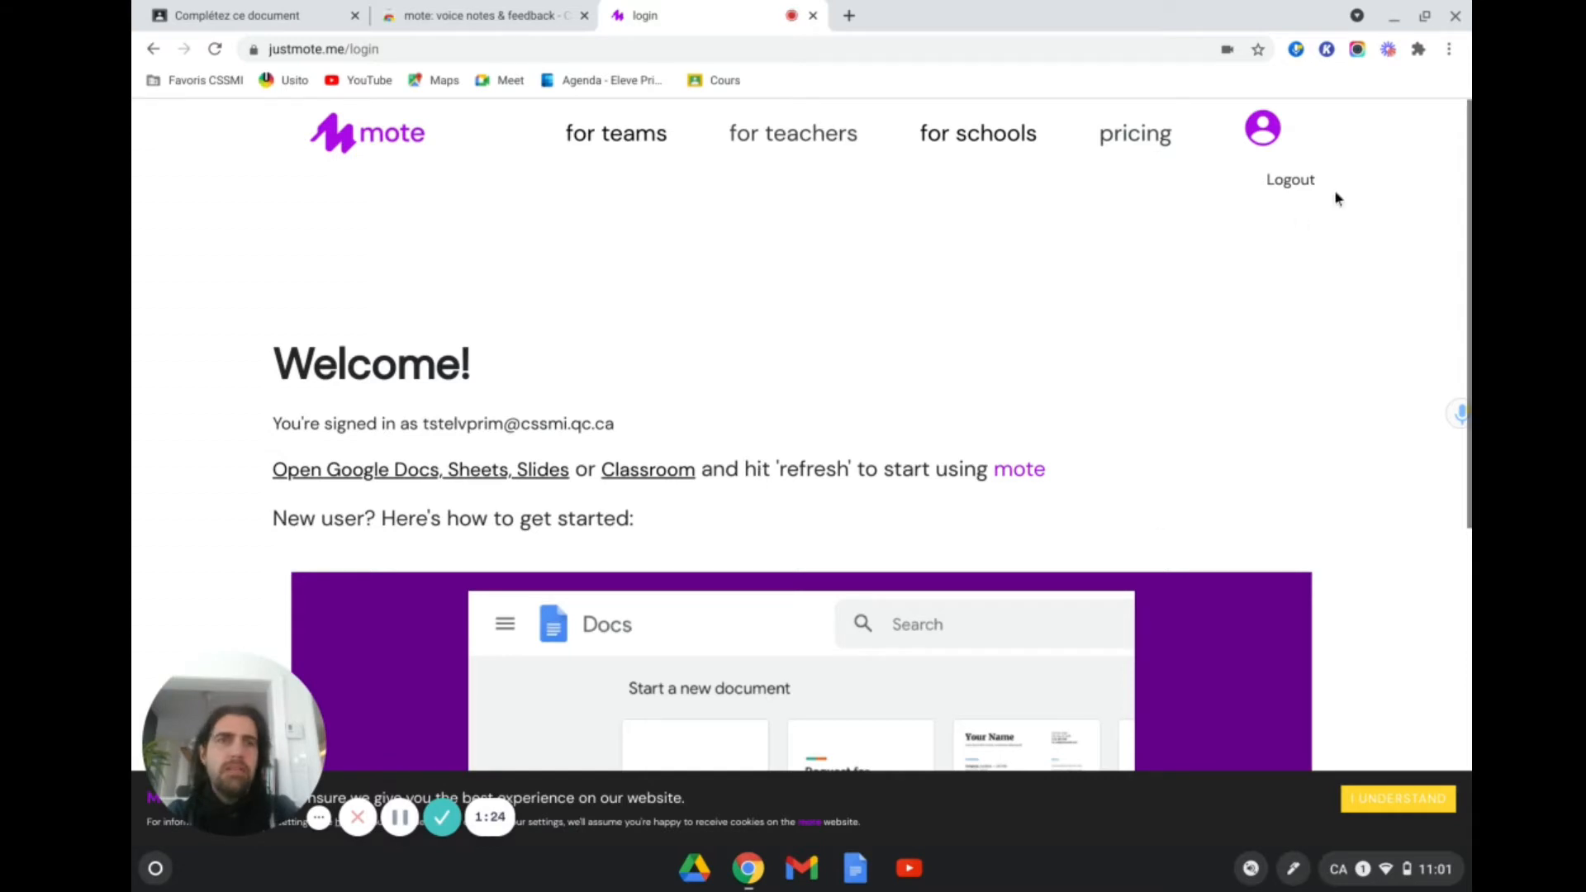
click(1419, 49)
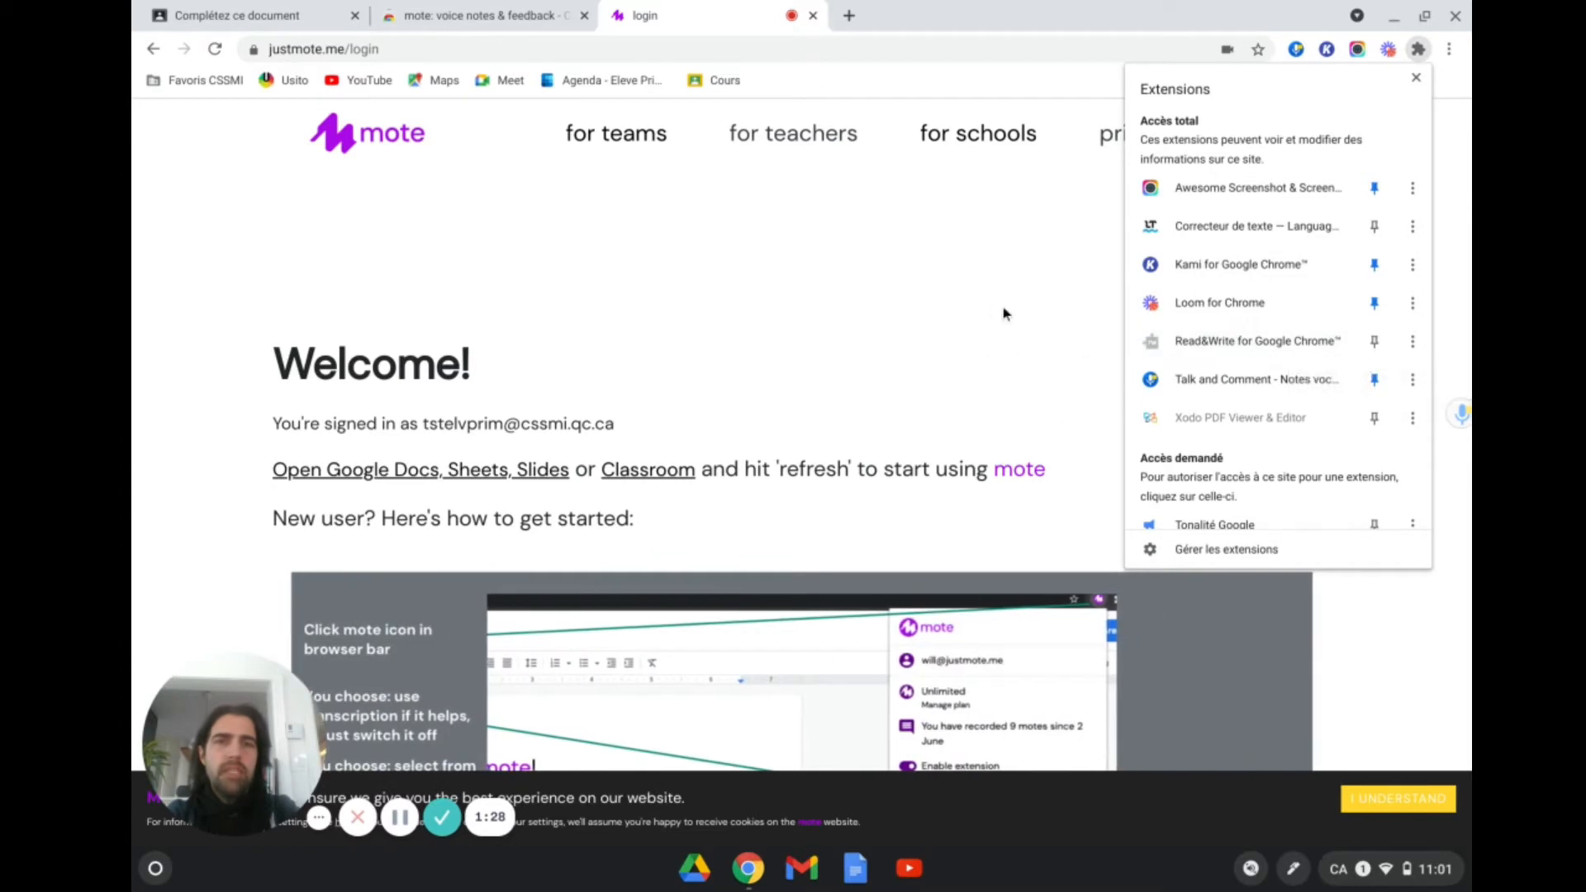
click(990, 307)
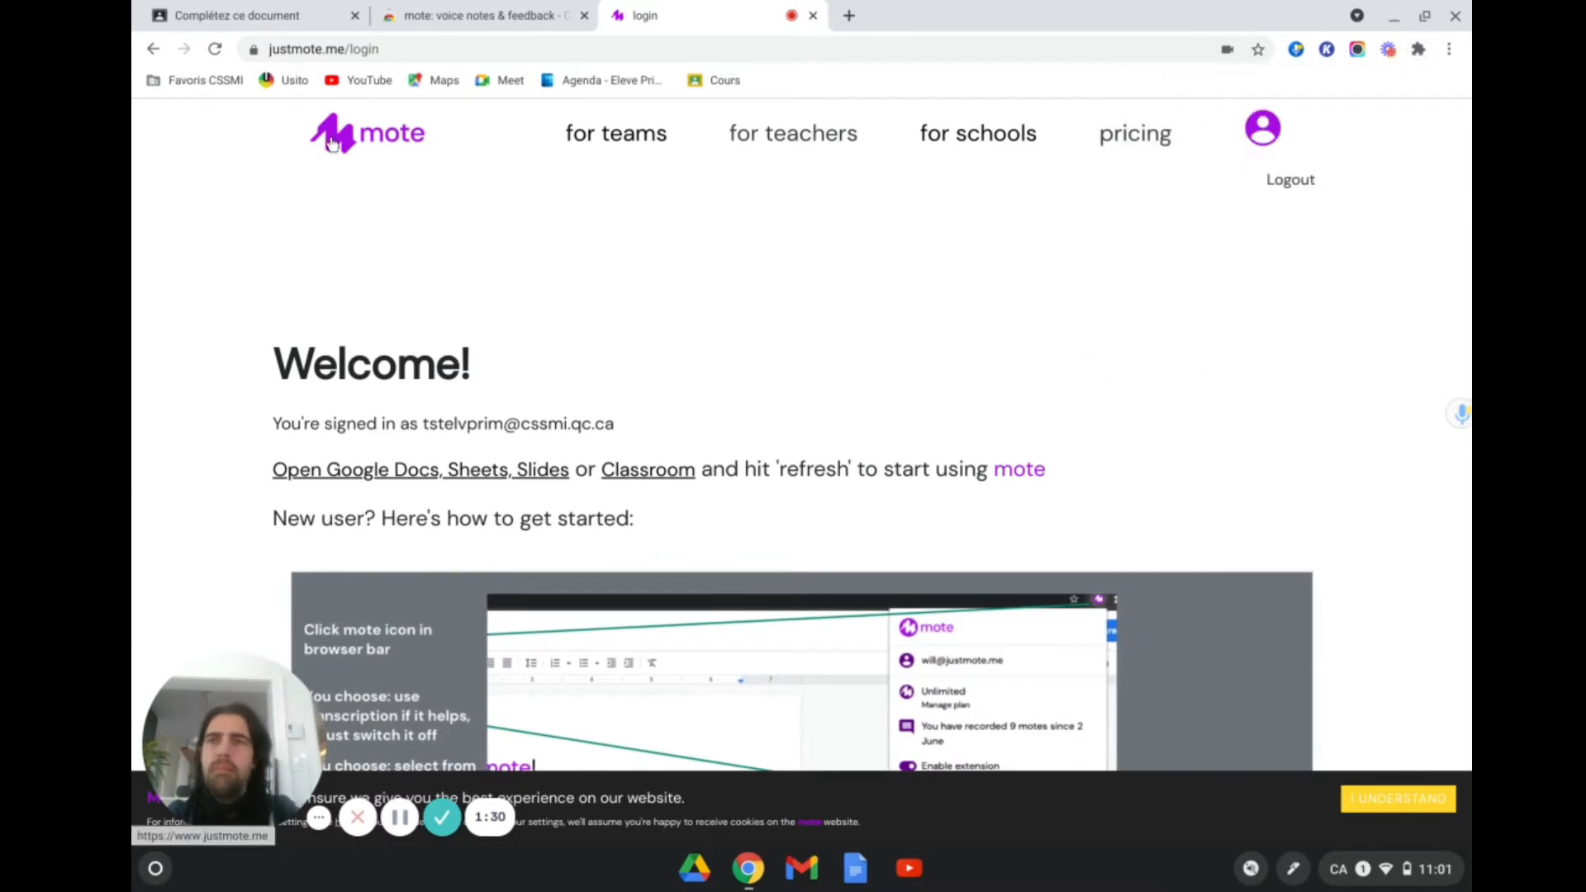
Reload the student's Complétez ce document assignment in Classroom and play the teacher's mote voice note in the private comments
click(276, 15)
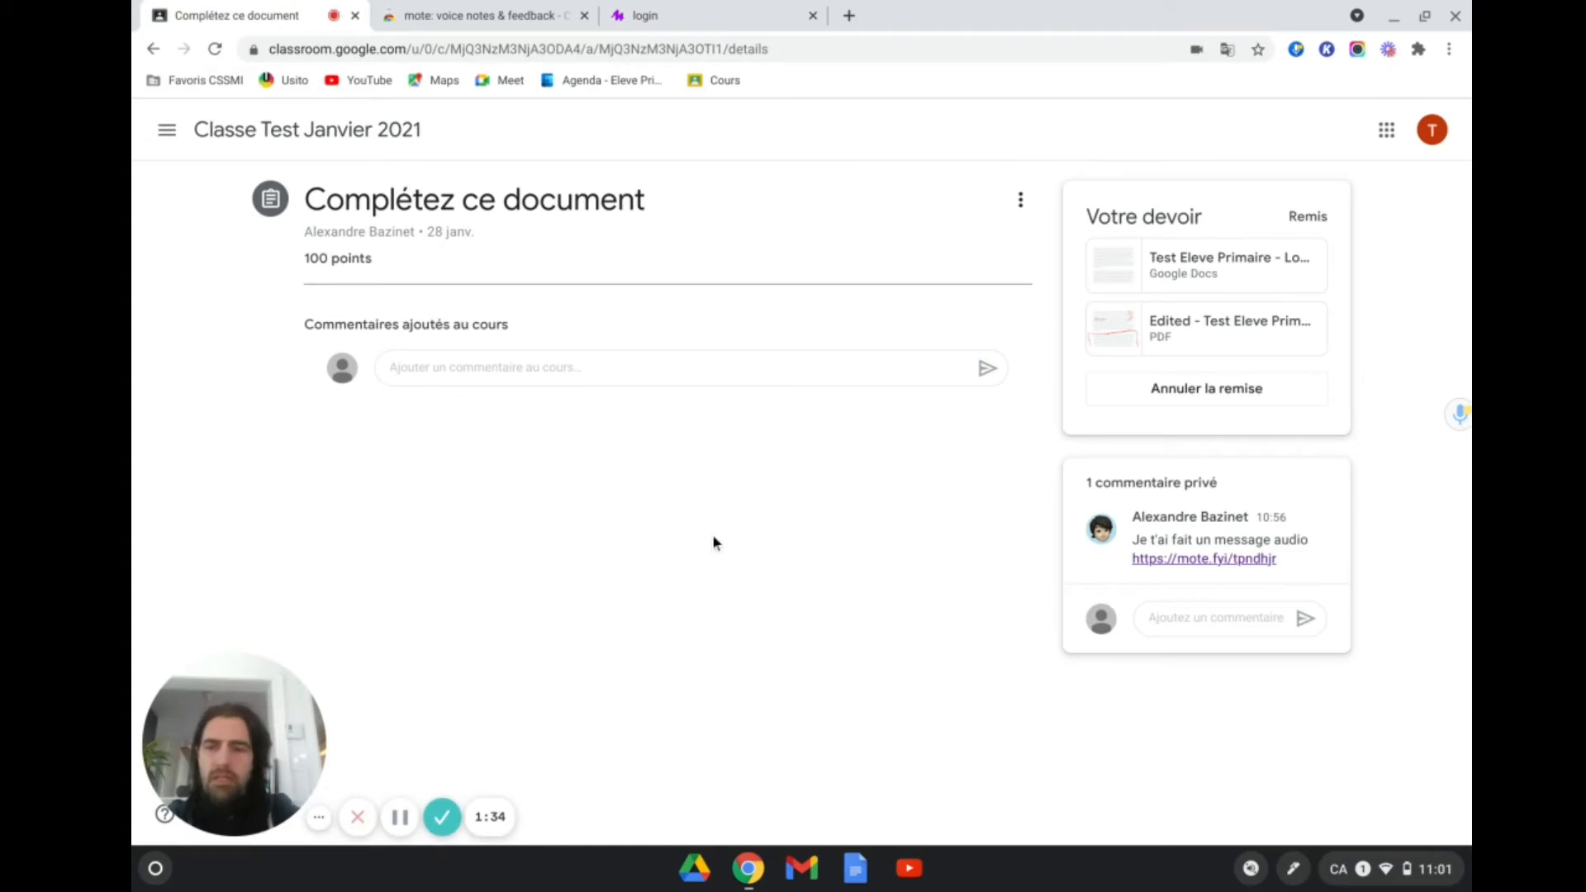
key(ctrl+r)
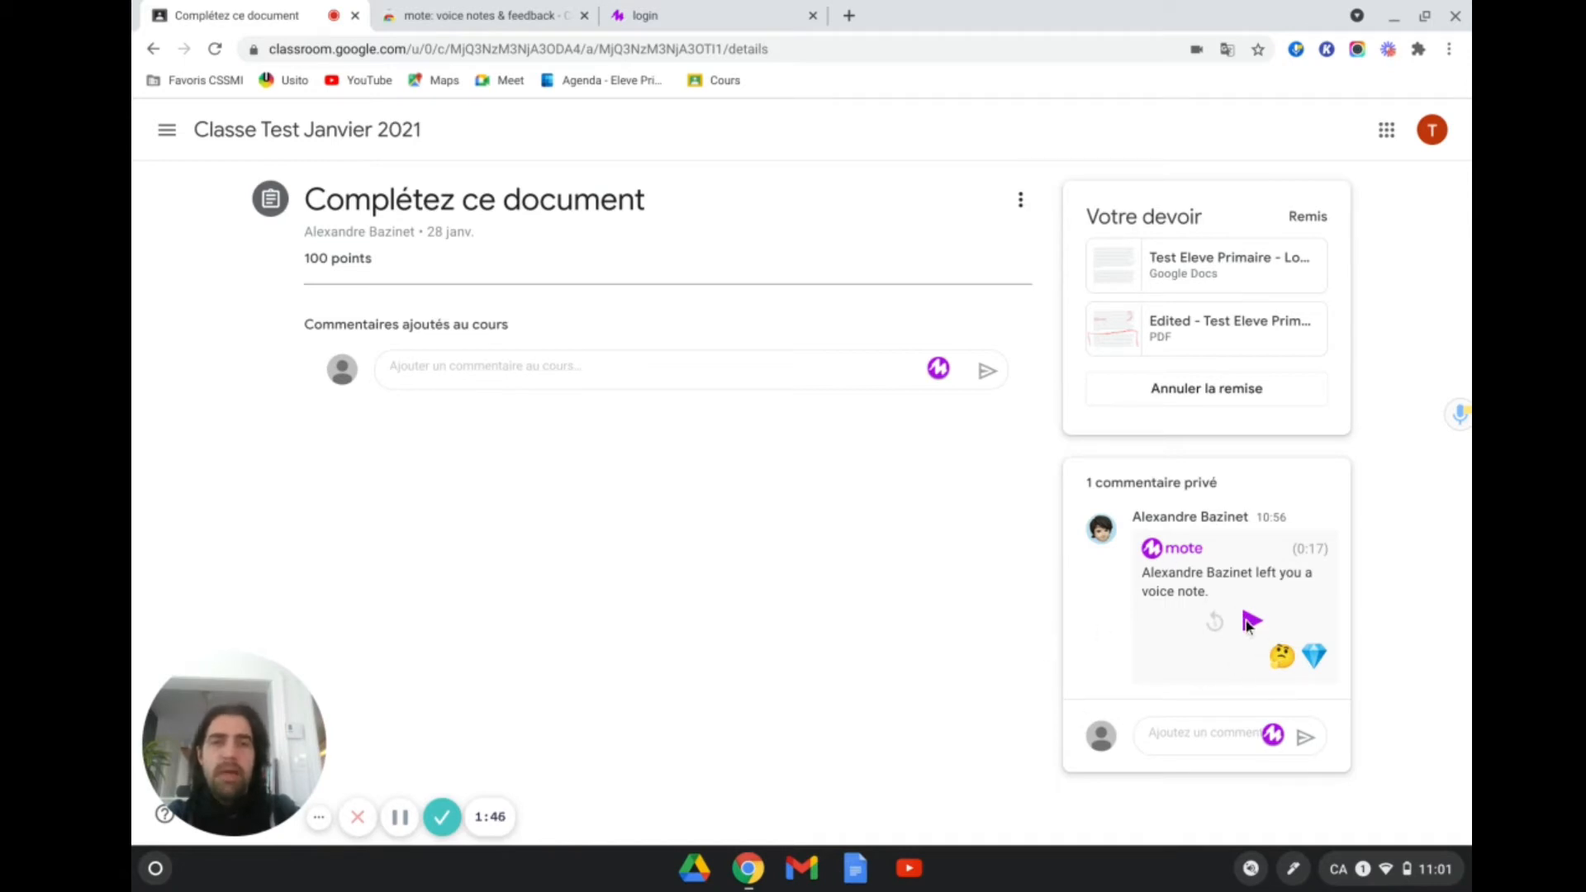
click(1253, 622)
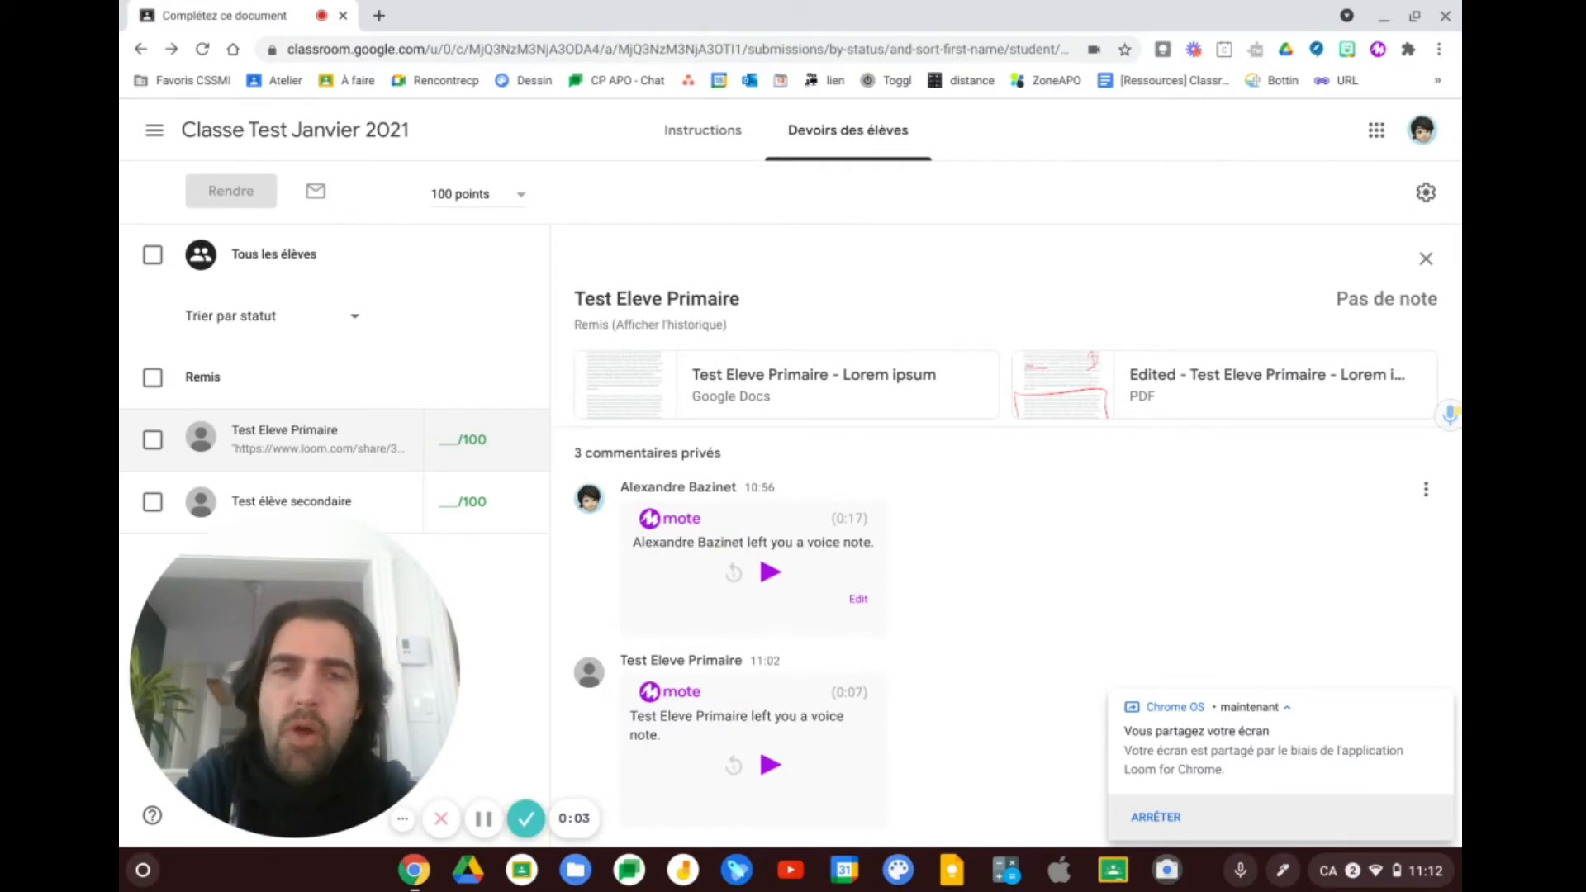
Open the primary test student's Lorem ipsum submission and publish a mote voice note comment on "adipiscing elit, sed do eiusmod tempor" in the first line
click(757, 387)
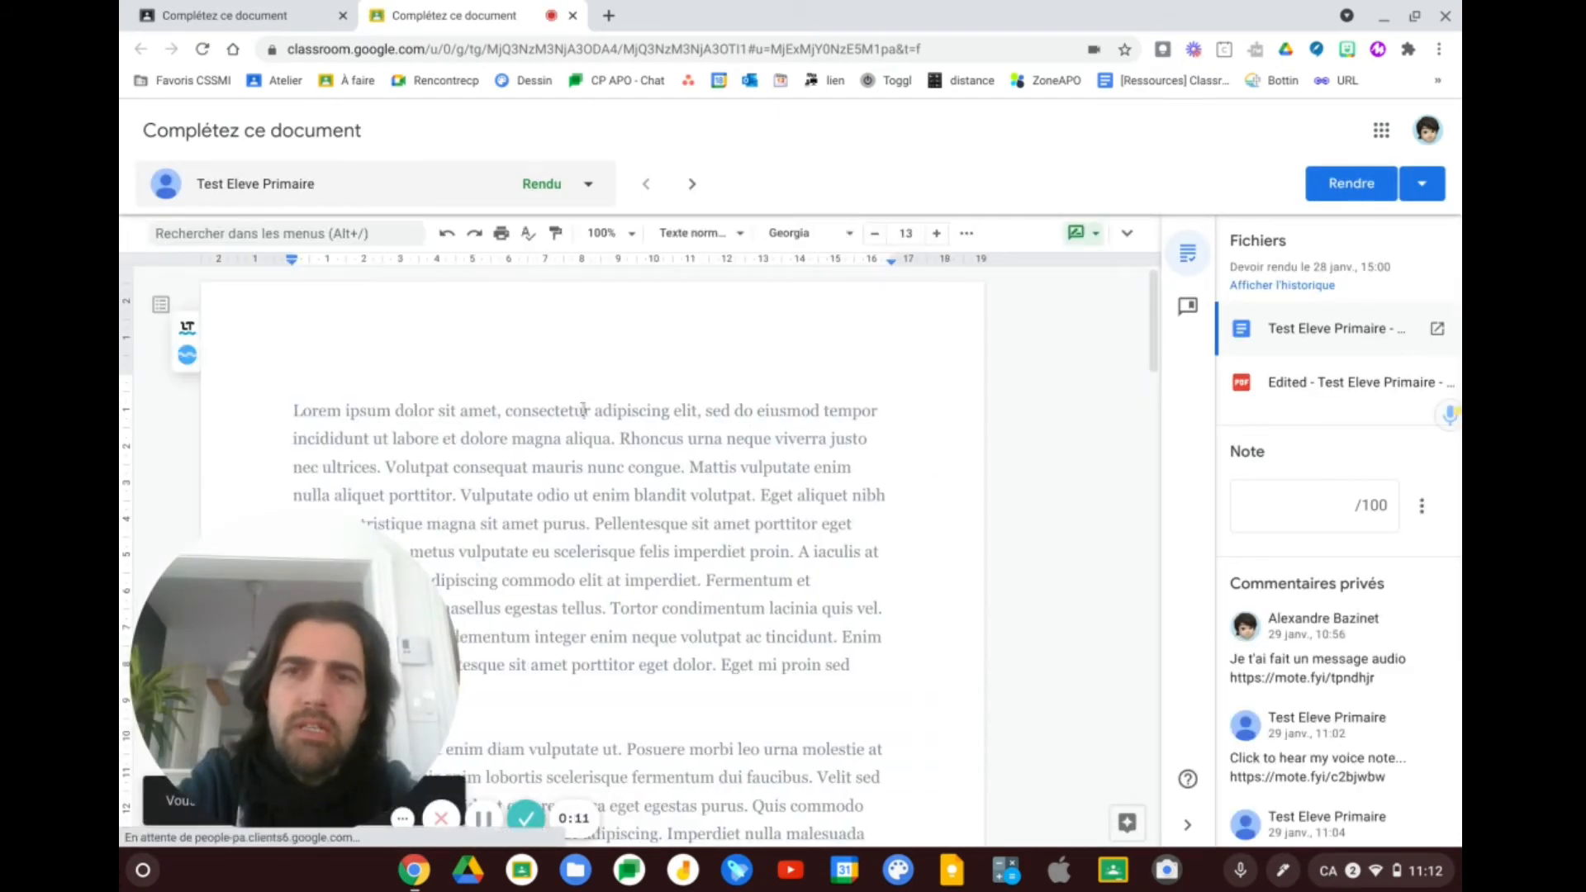
drag(583, 410, 869, 427)
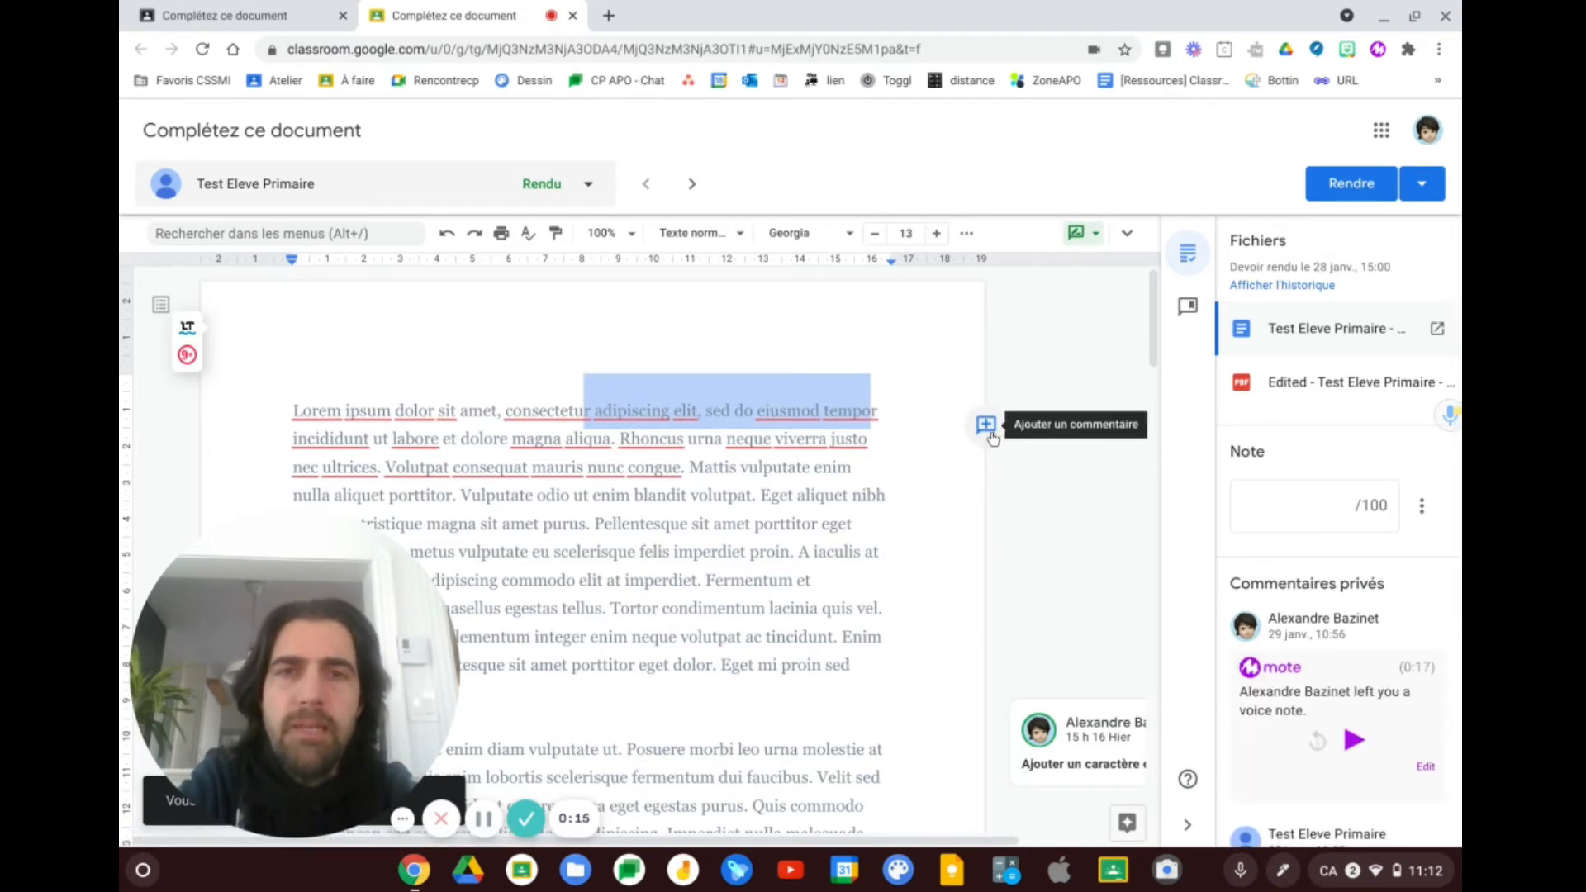
click(985, 425)
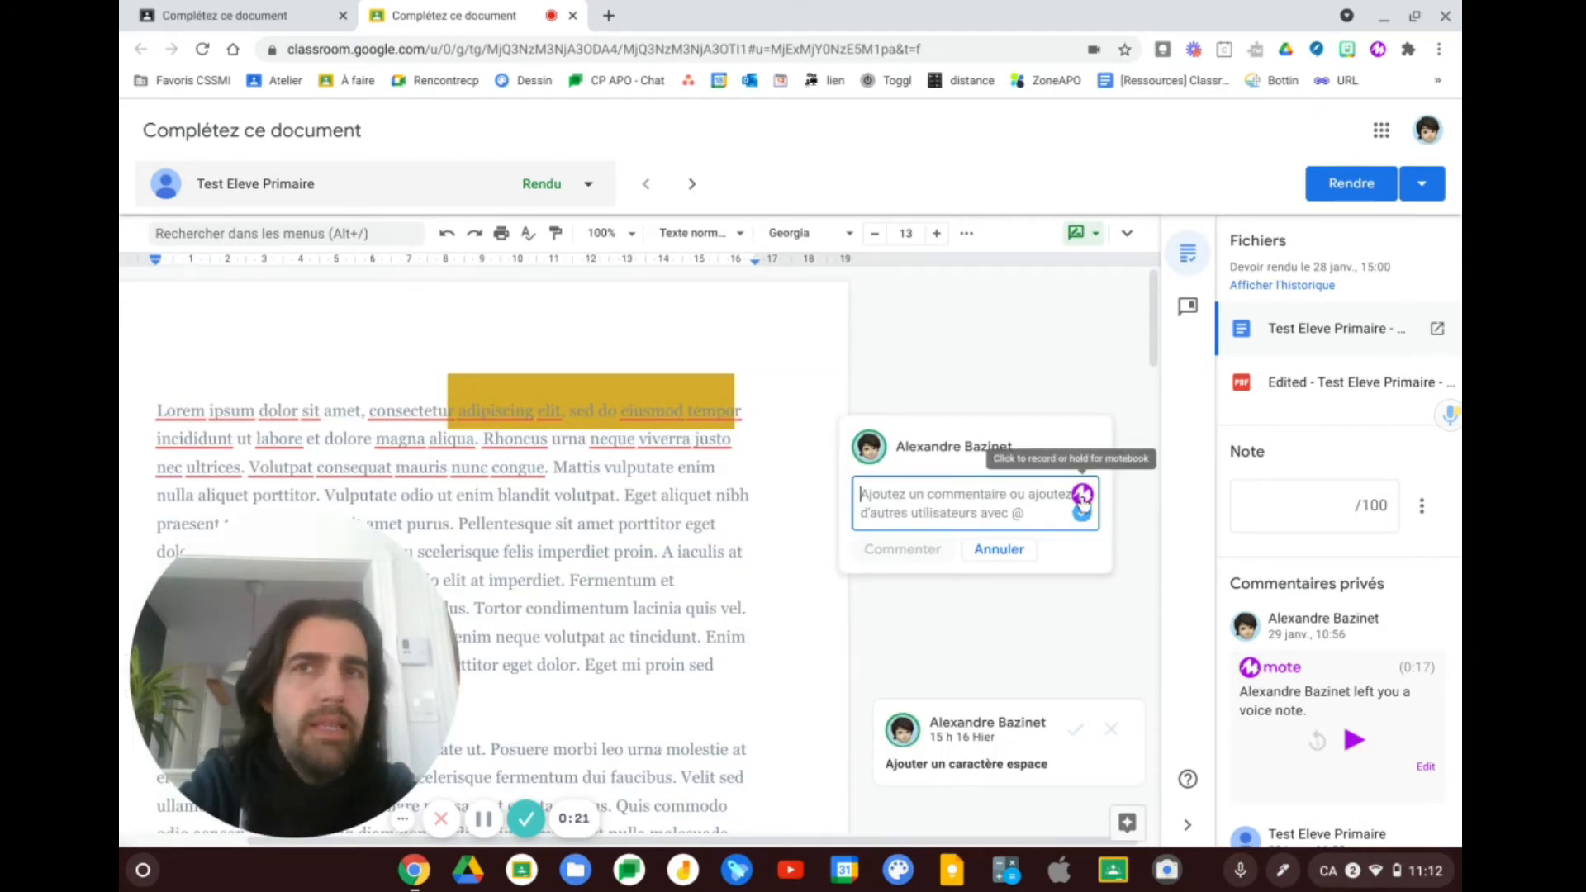
click(1083, 495)
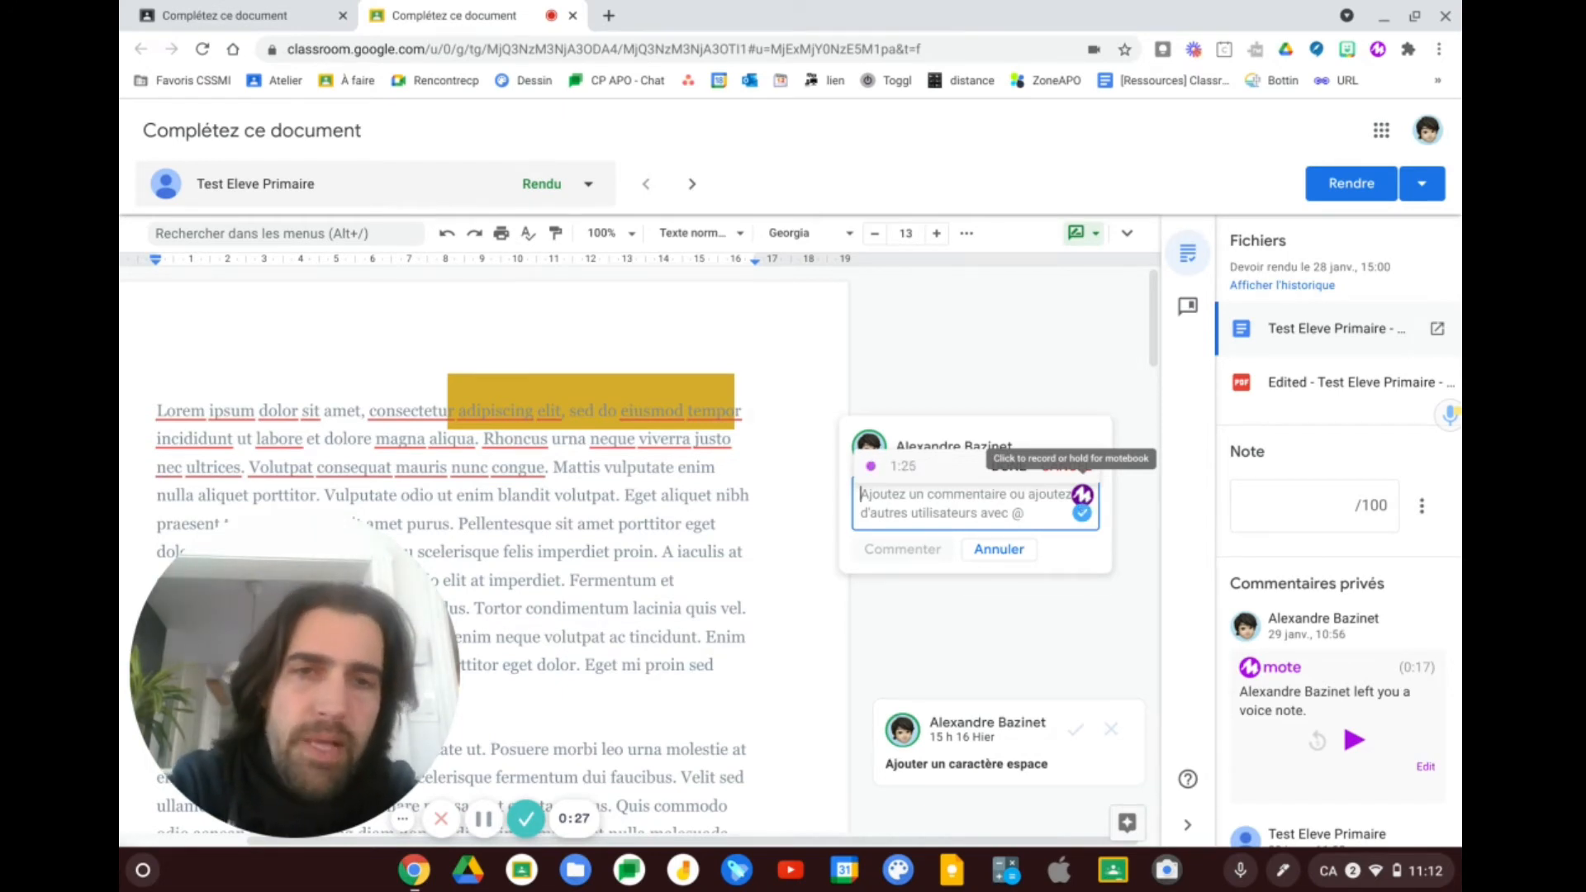
click(1009, 466)
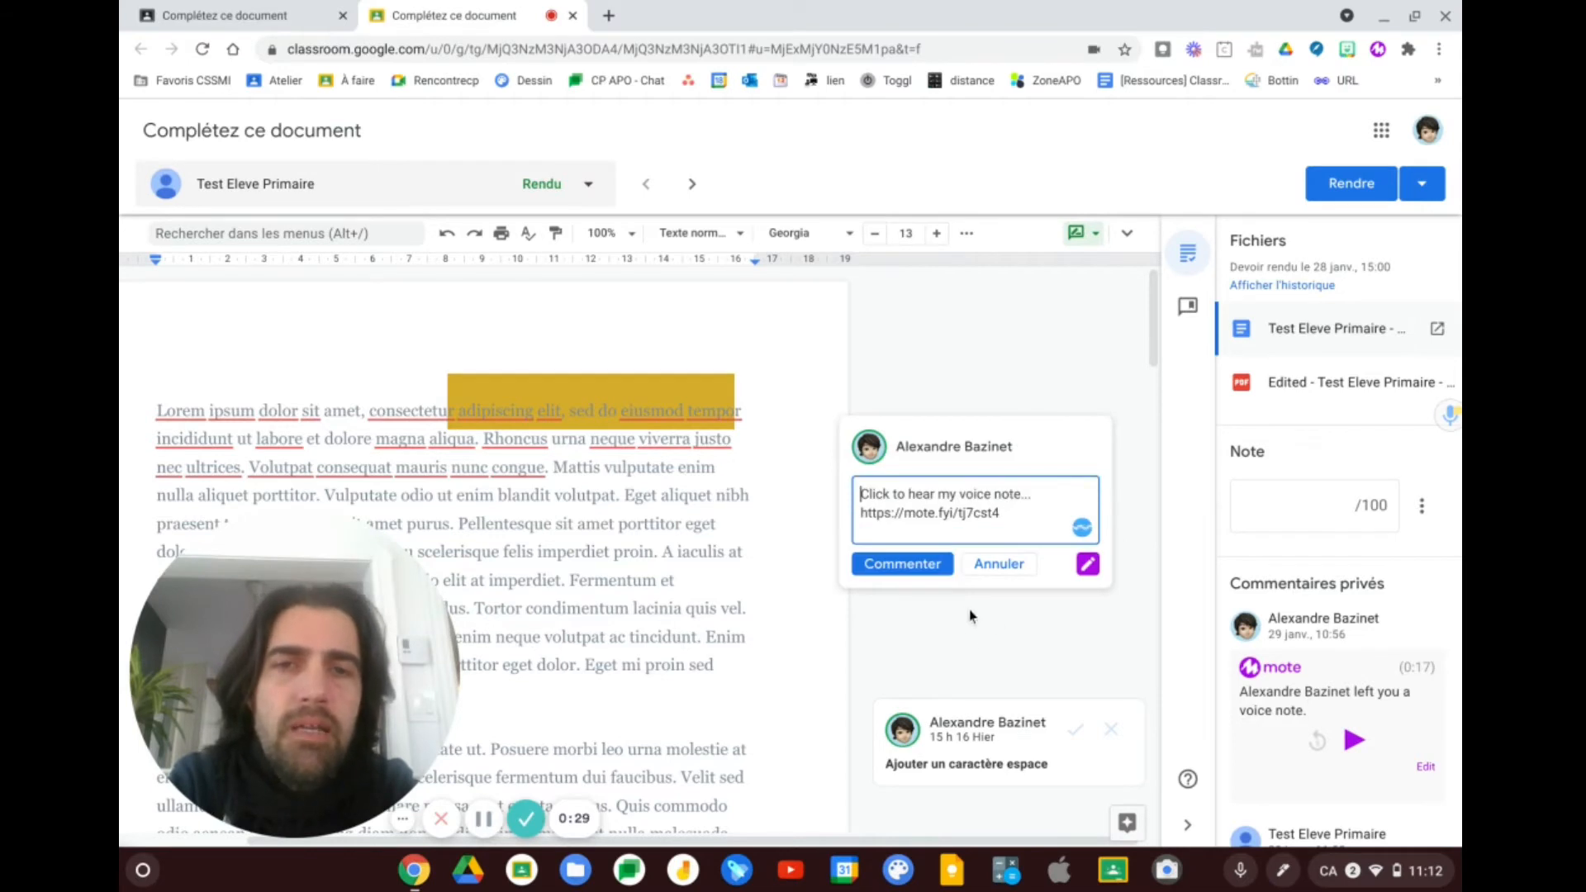
click(903, 564)
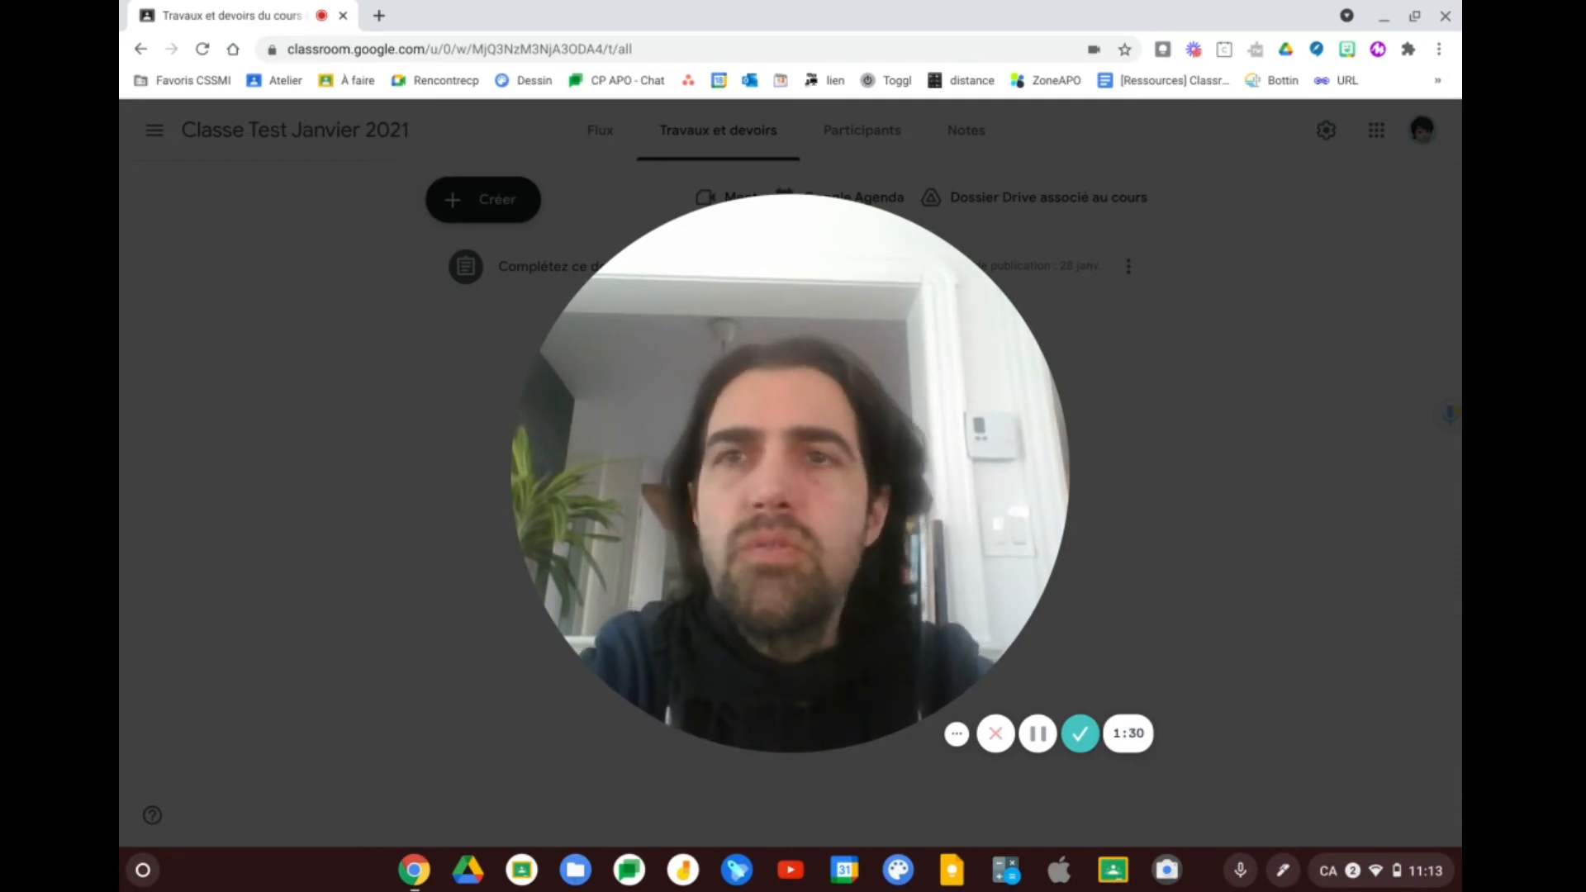
mouse_move(764, 723)
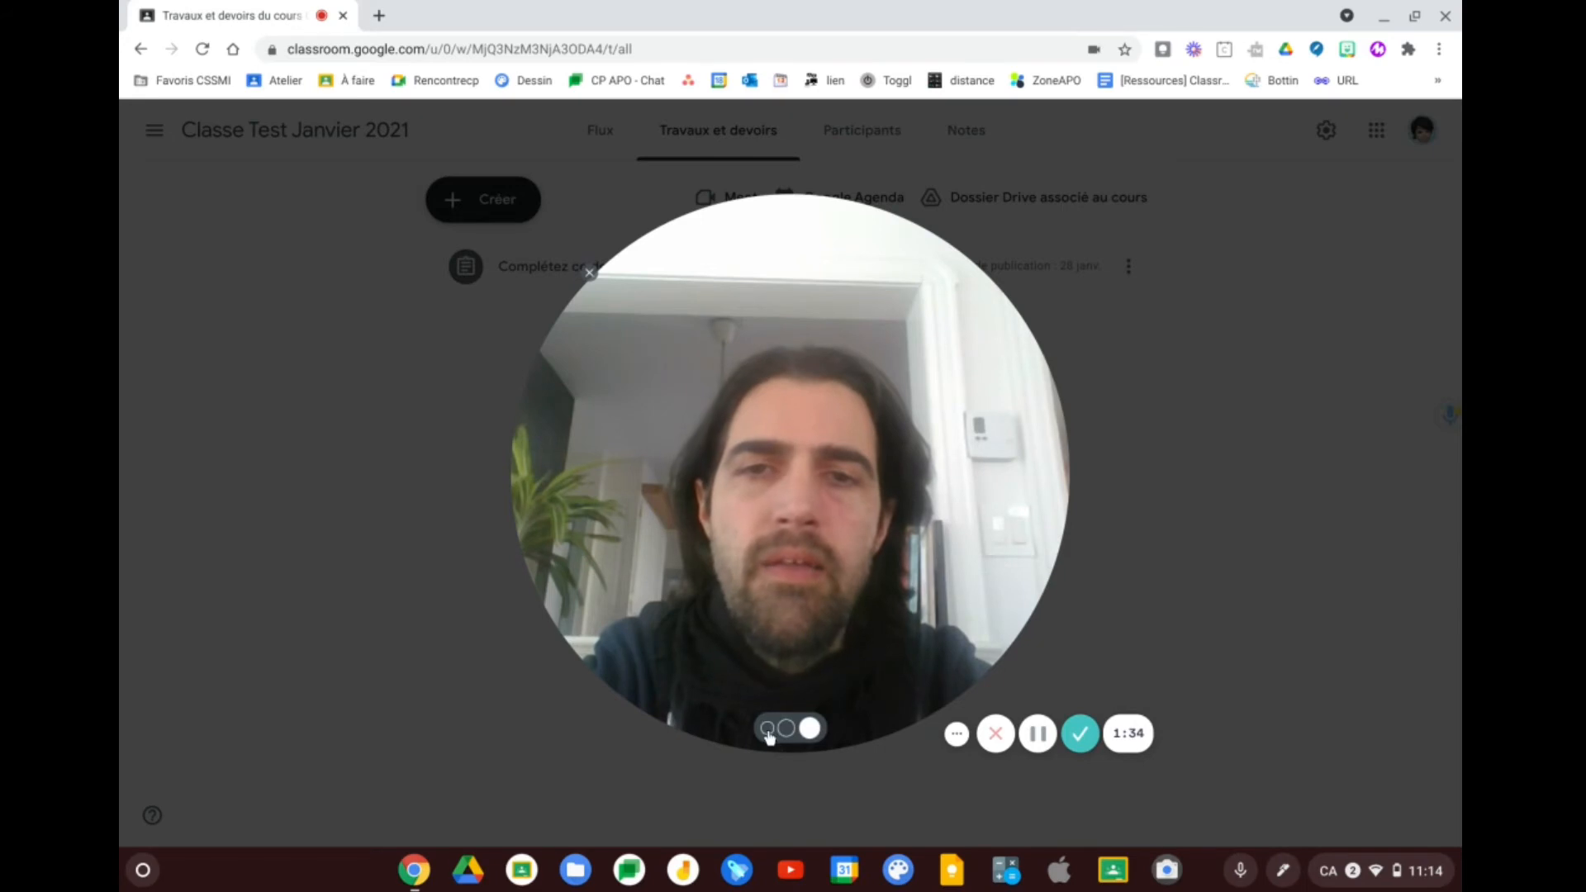
click(768, 729)
Go to Google Slides in a new browser tab and create a blank presentation
click(379, 15)
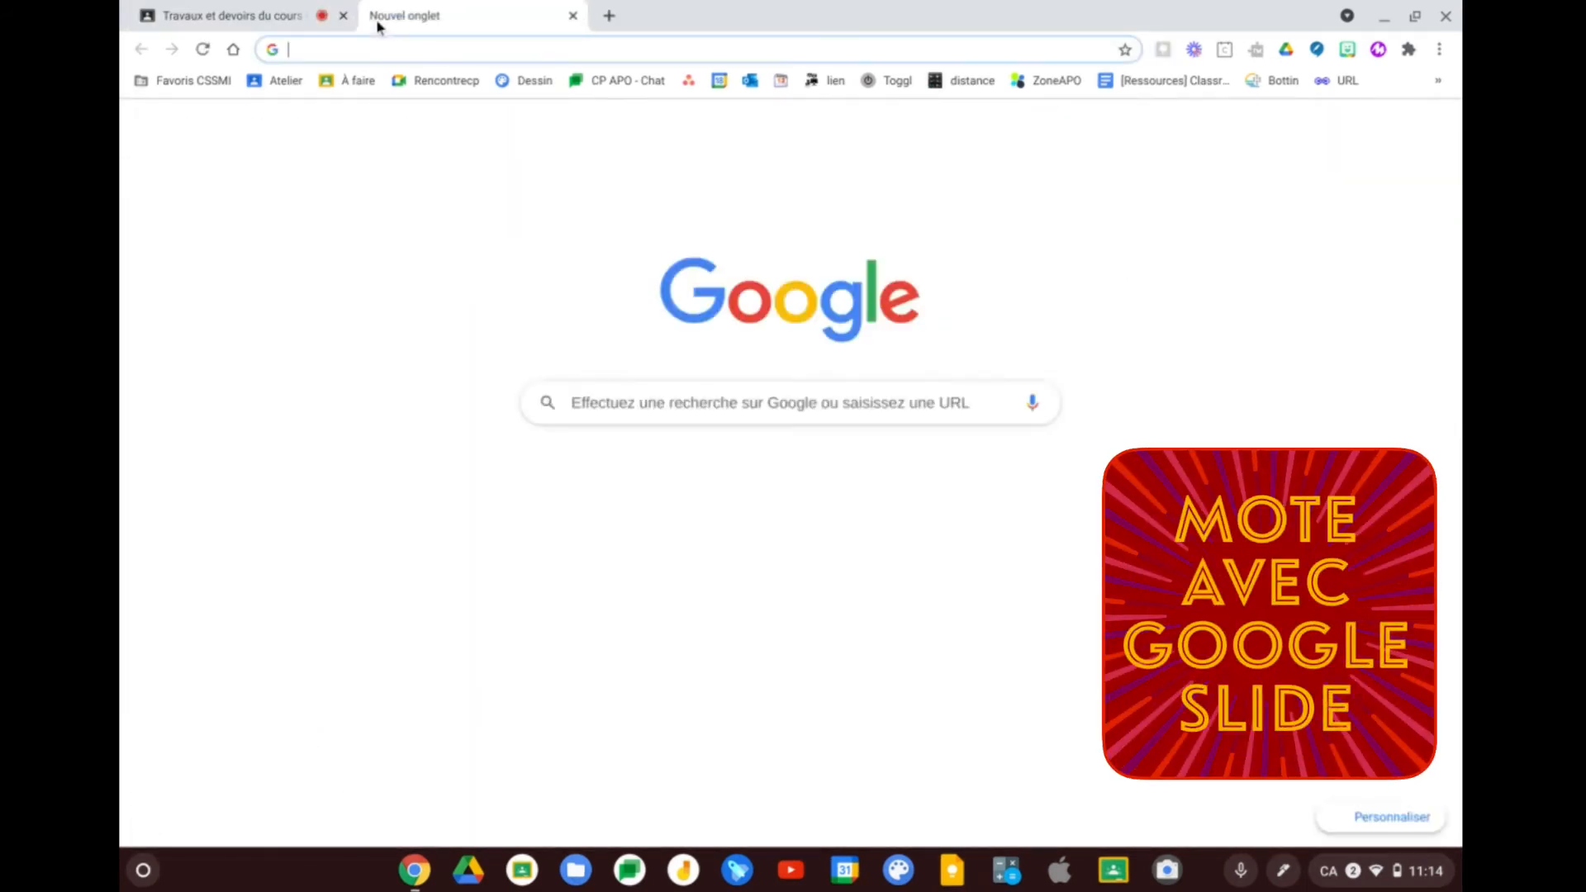
click(1382, 129)
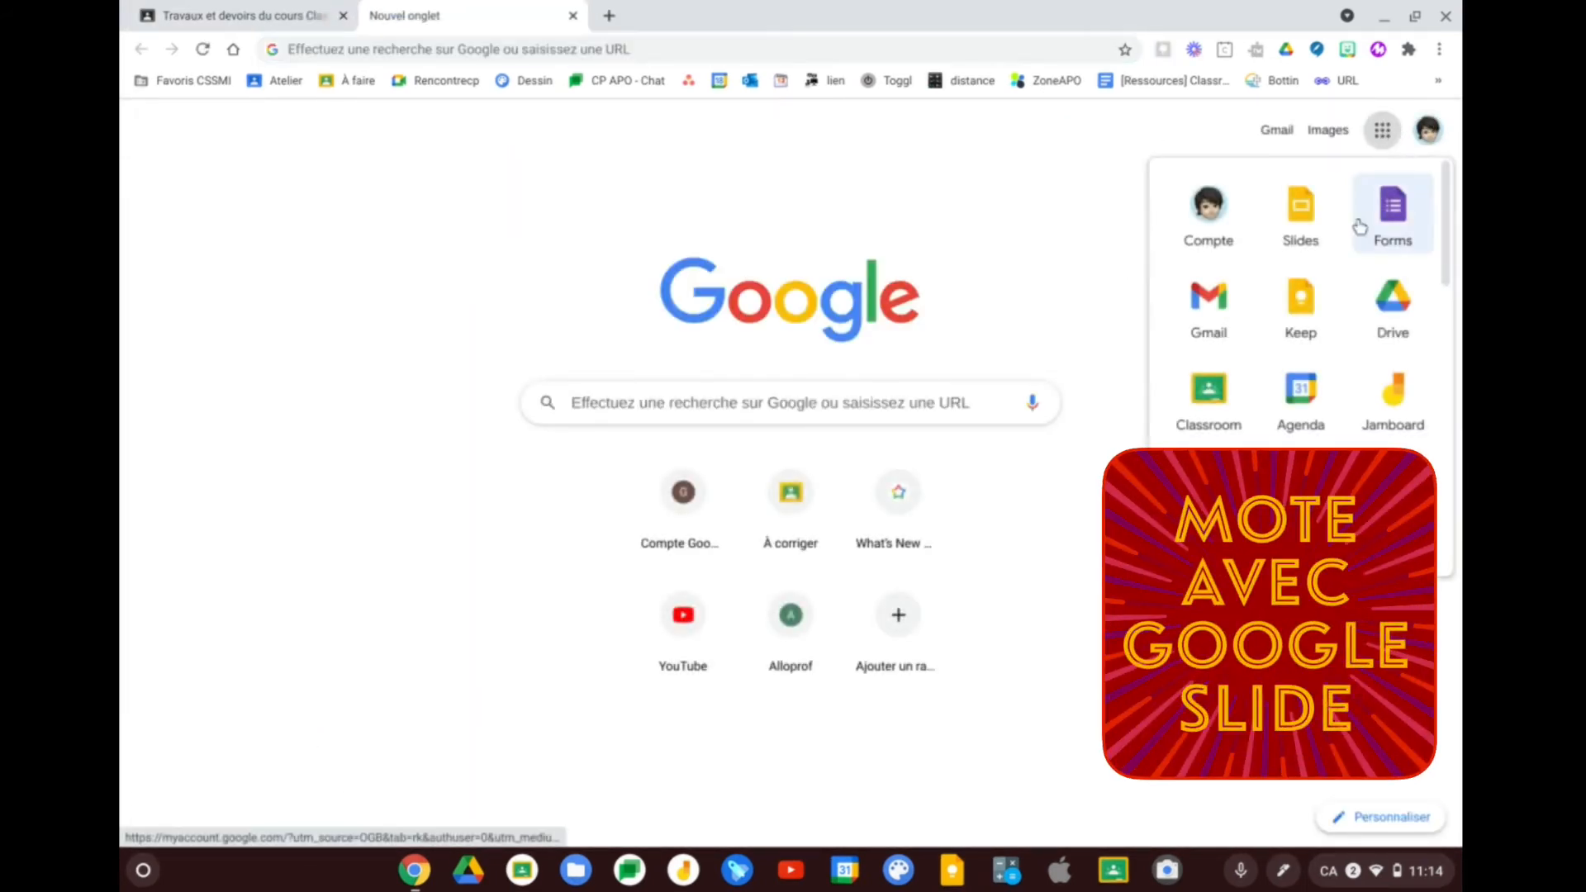
click(1288, 210)
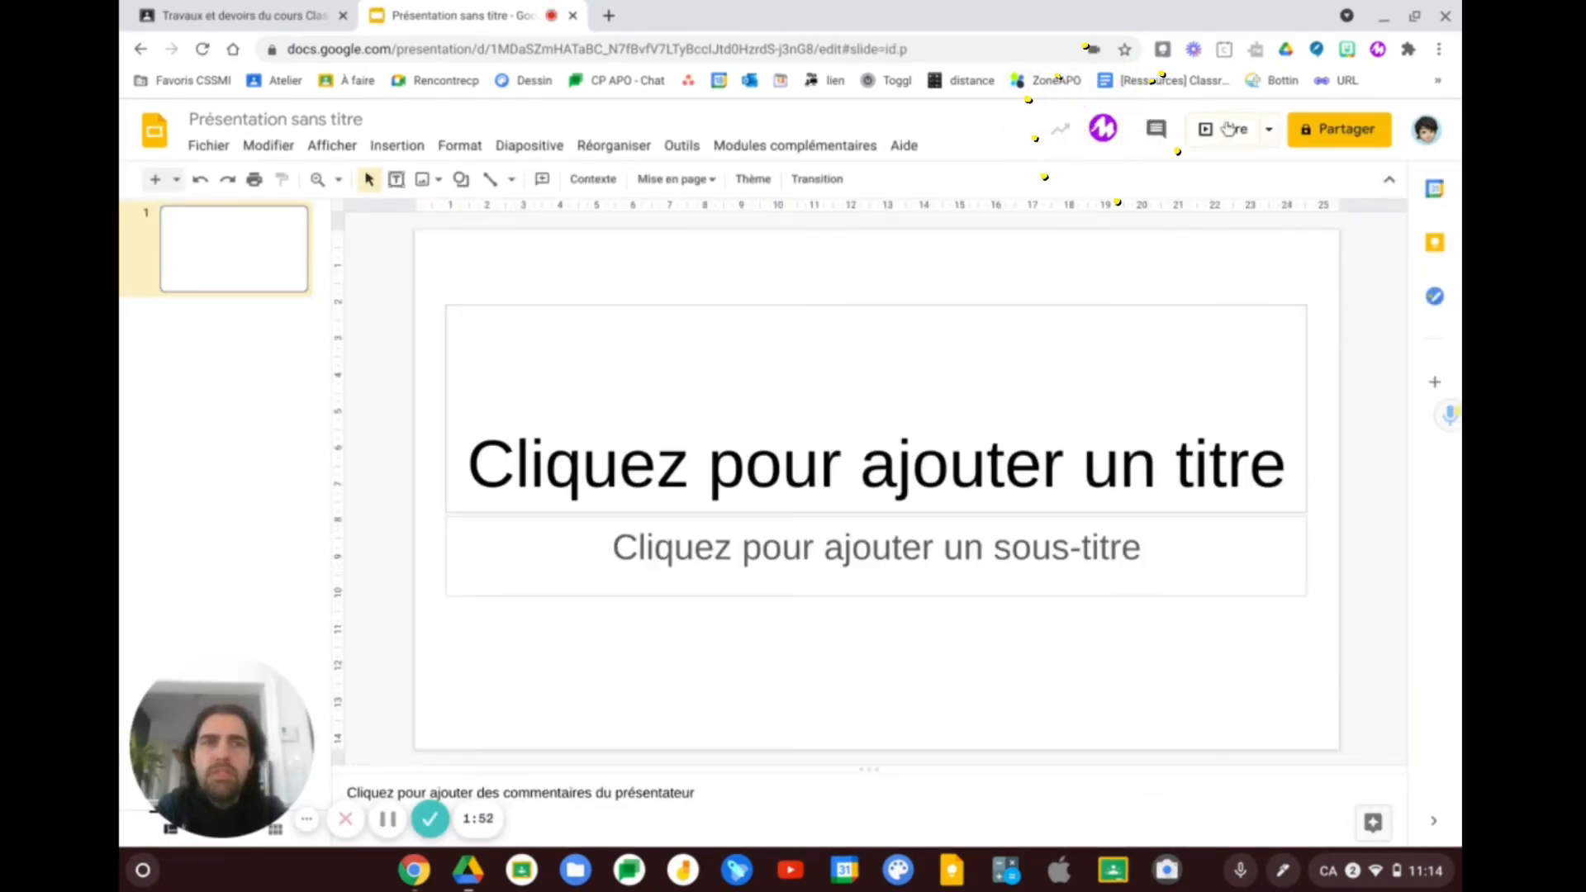
Start mote for Google Slides in the untitled presentation and allow docs.google.com to use the microphone
click(1102, 132)
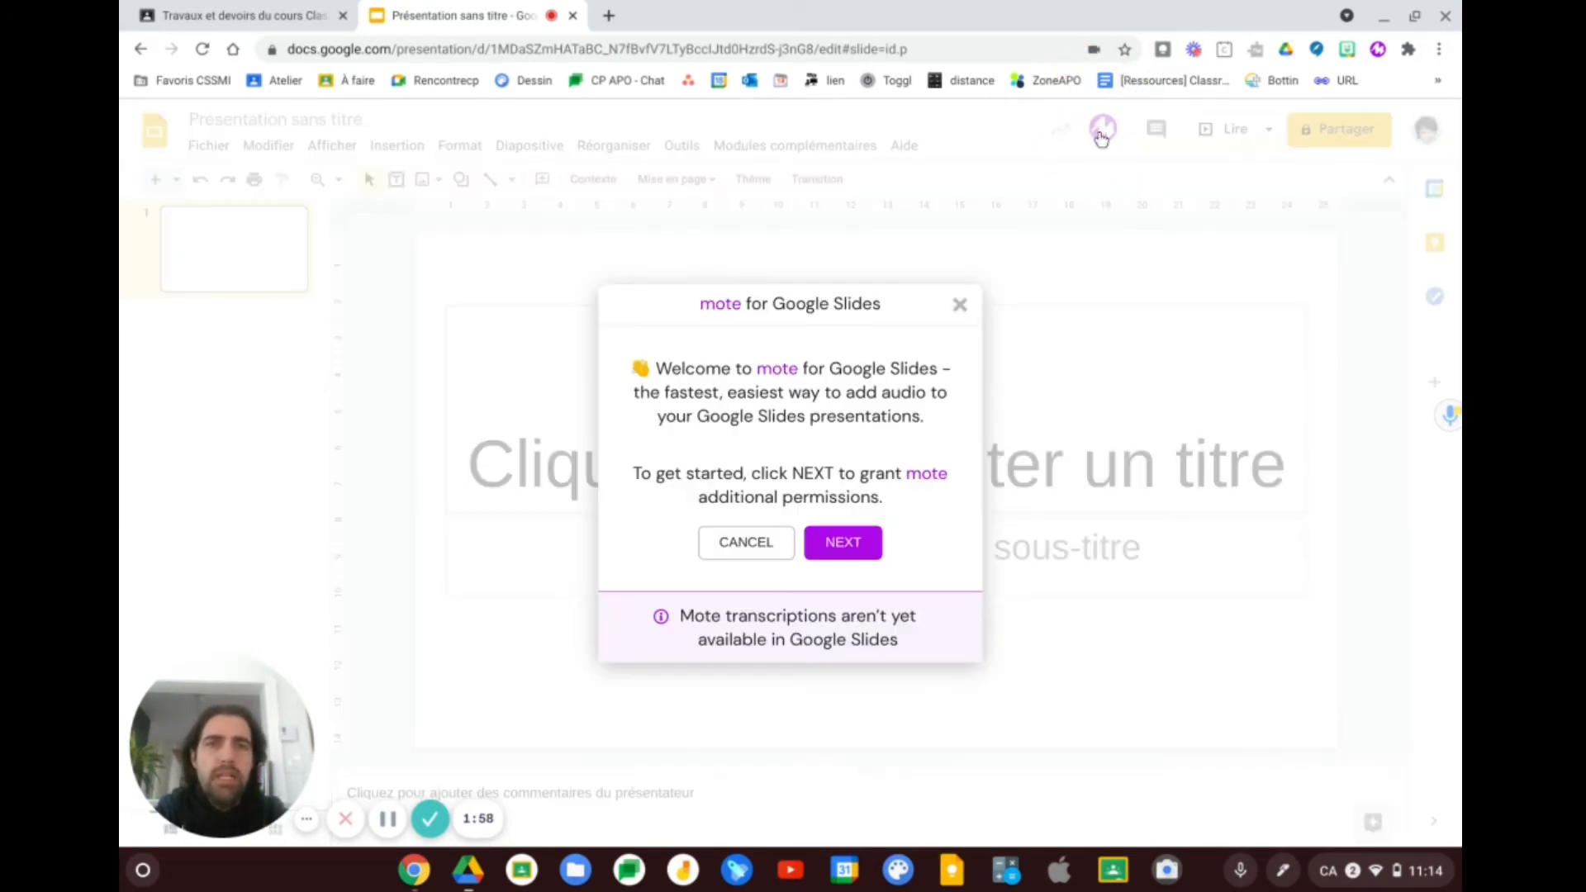
click(844, 545)
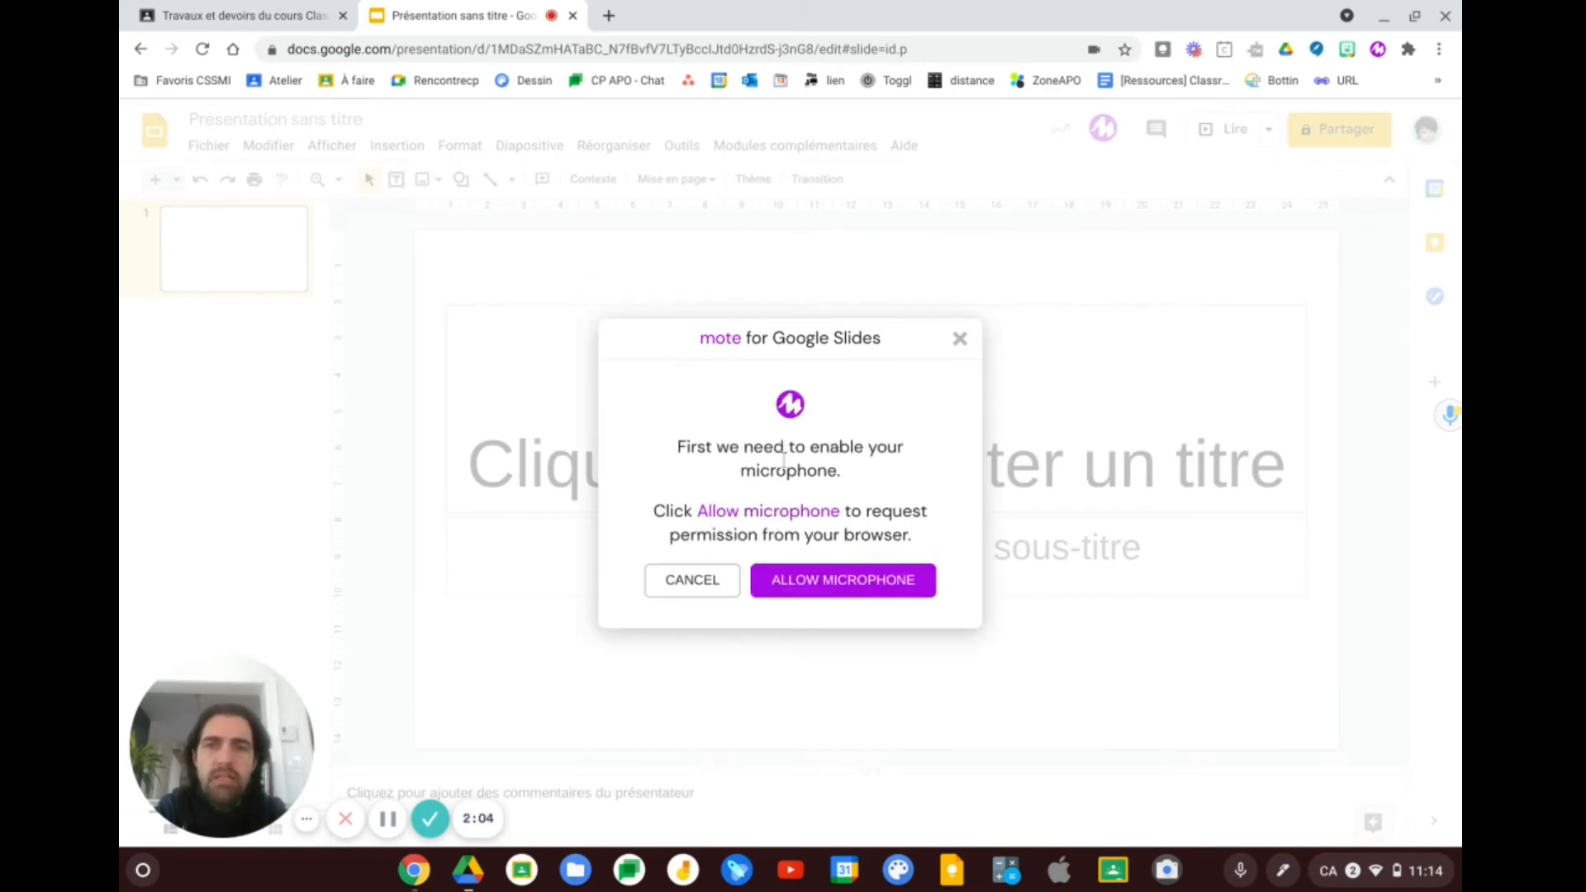
click(880, 582)
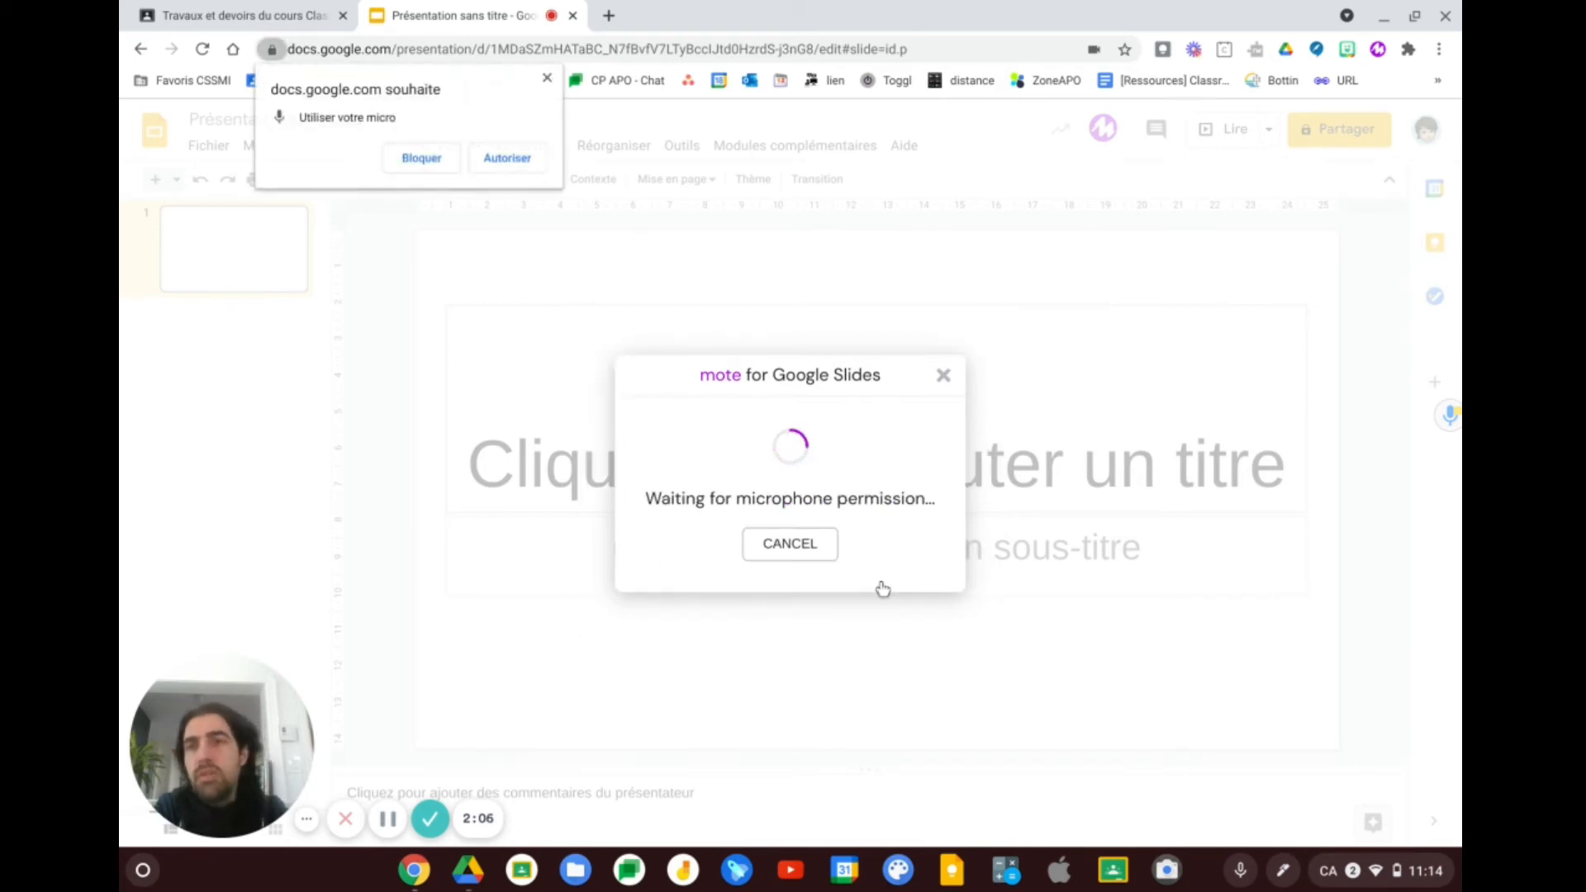
click(519, 159)
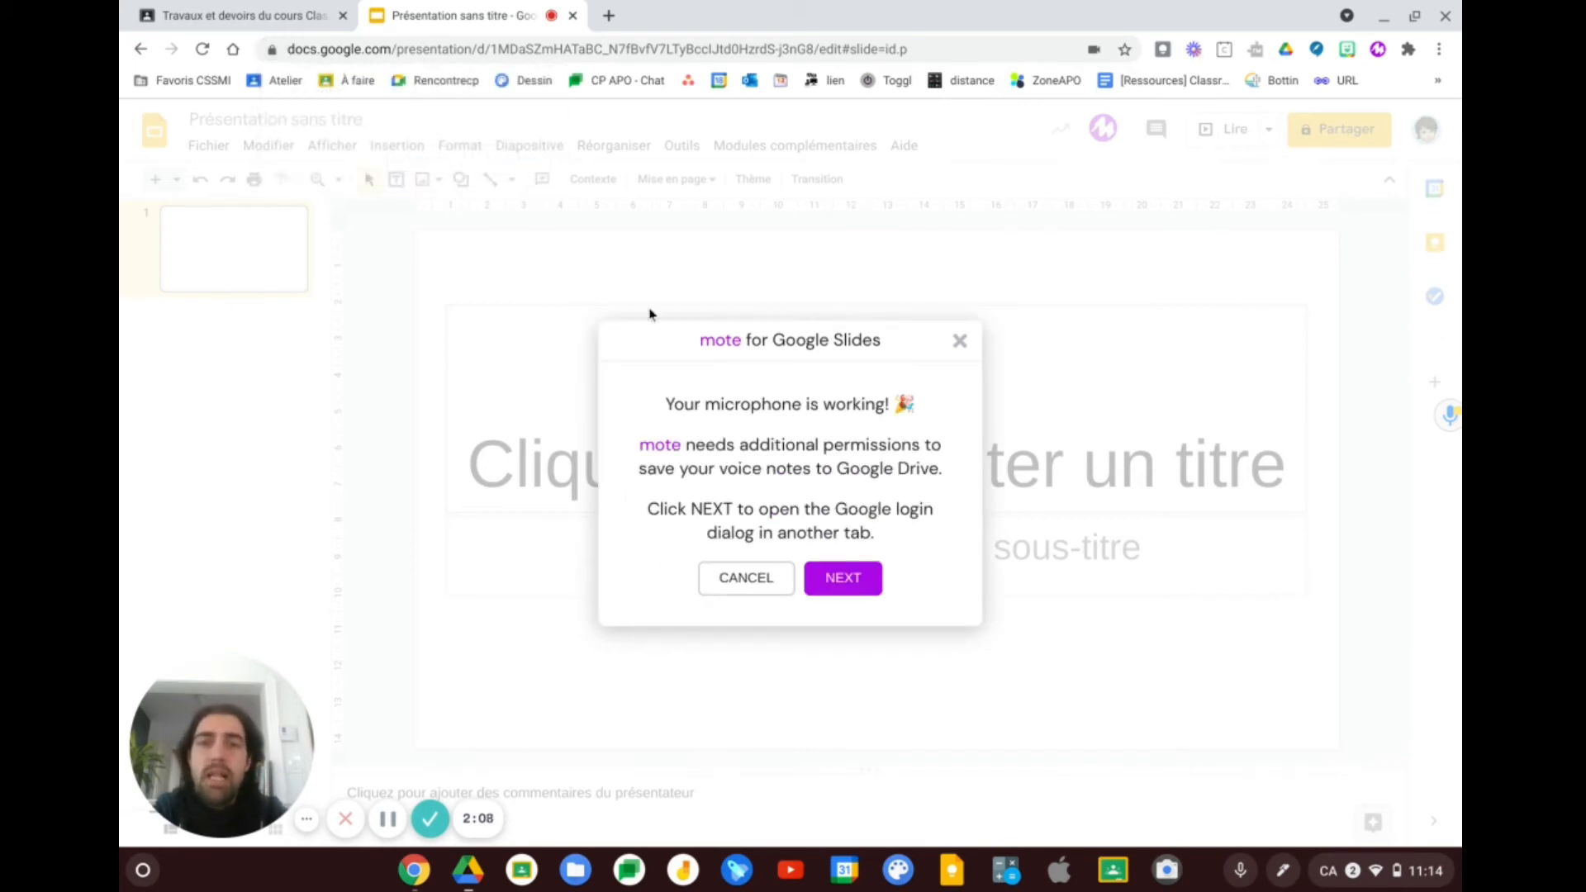
Sign in to mote again with the teacher's Google account and authorize it to manage its Google Drive files and view Google Slides presentations
click(848, 578)
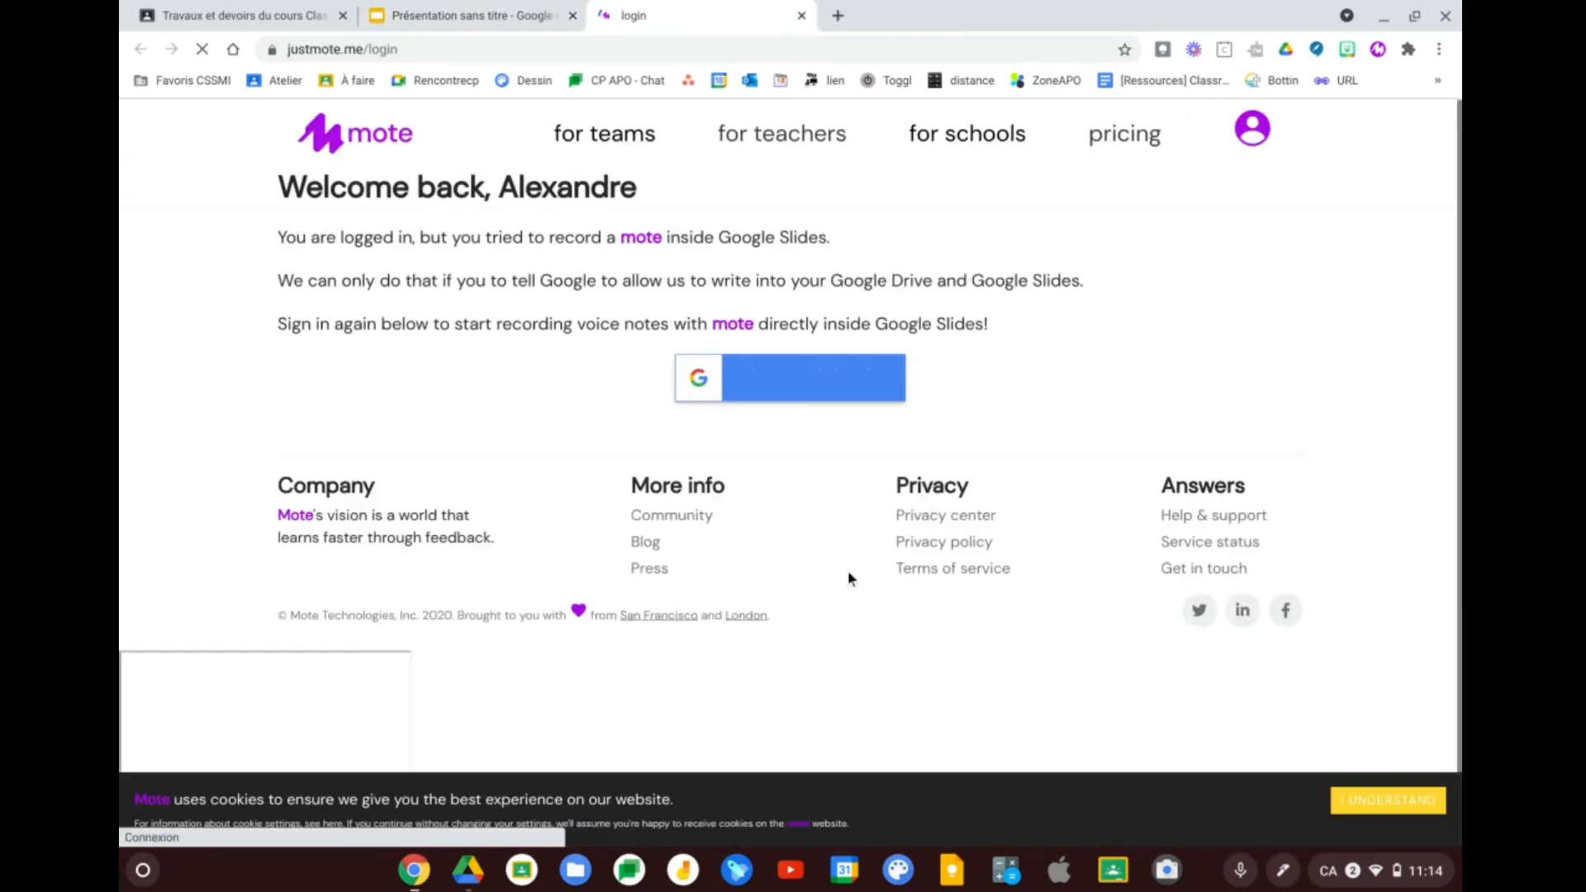
click(816, 386)
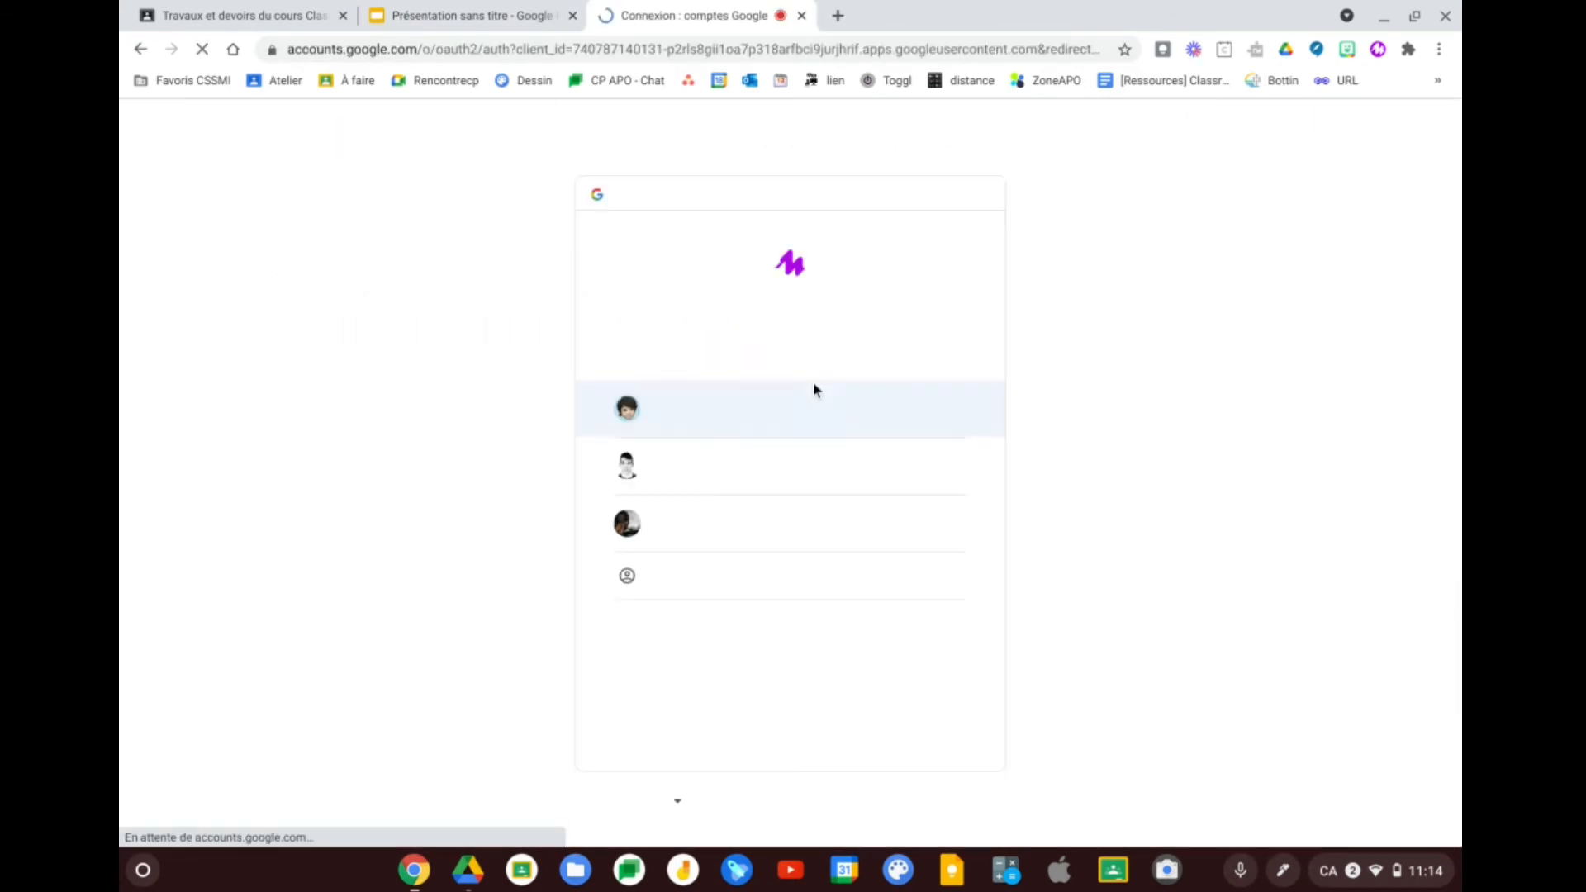
click(739, 407)
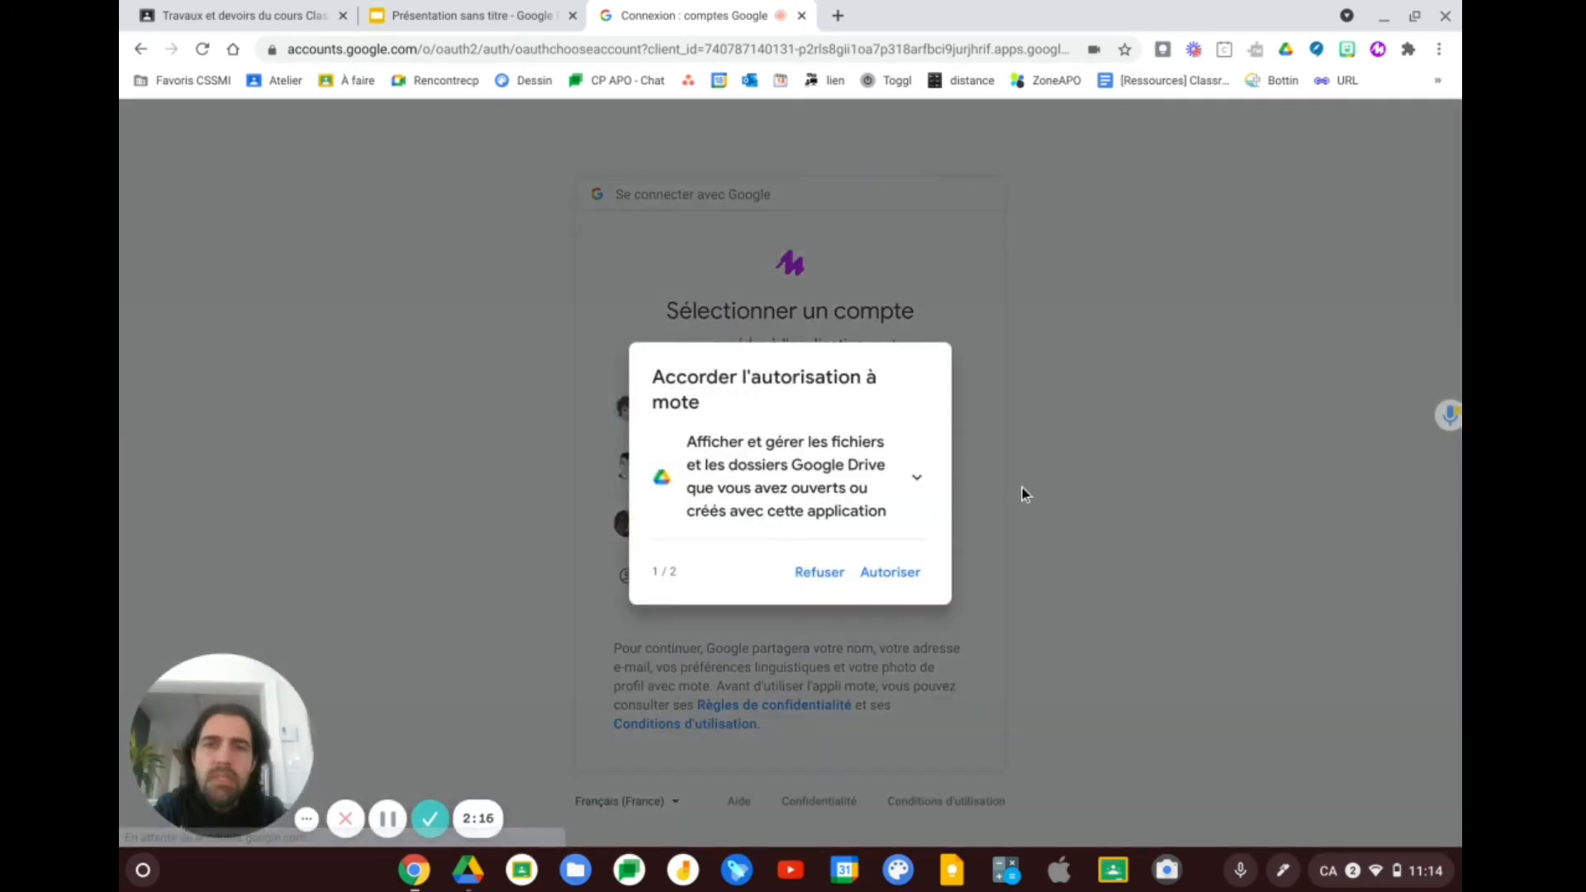
click(892, 574)
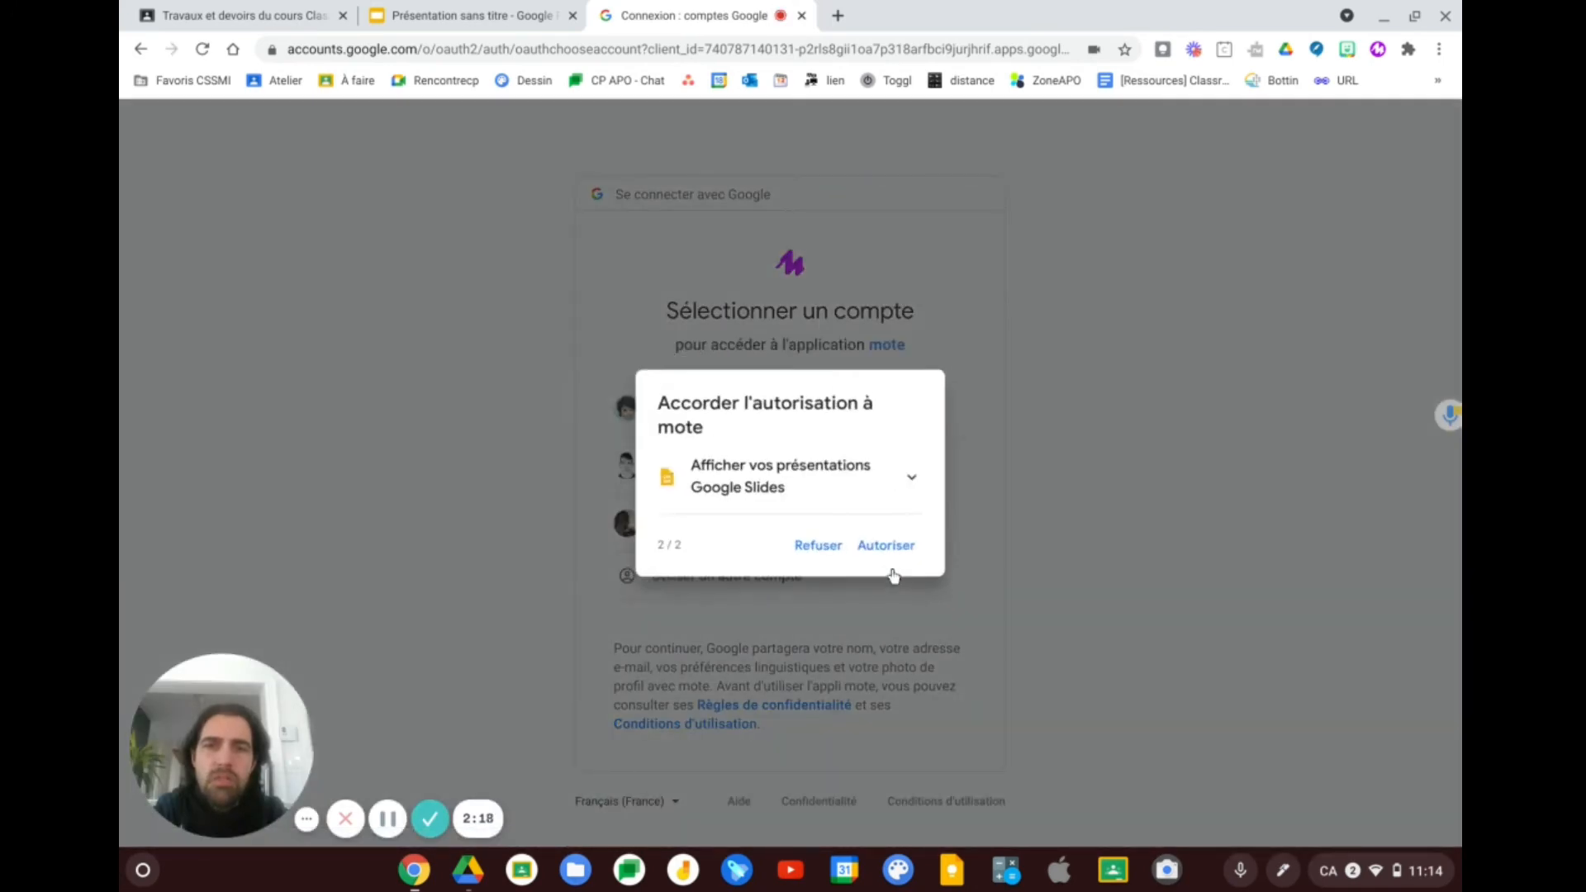
click(892, 550)
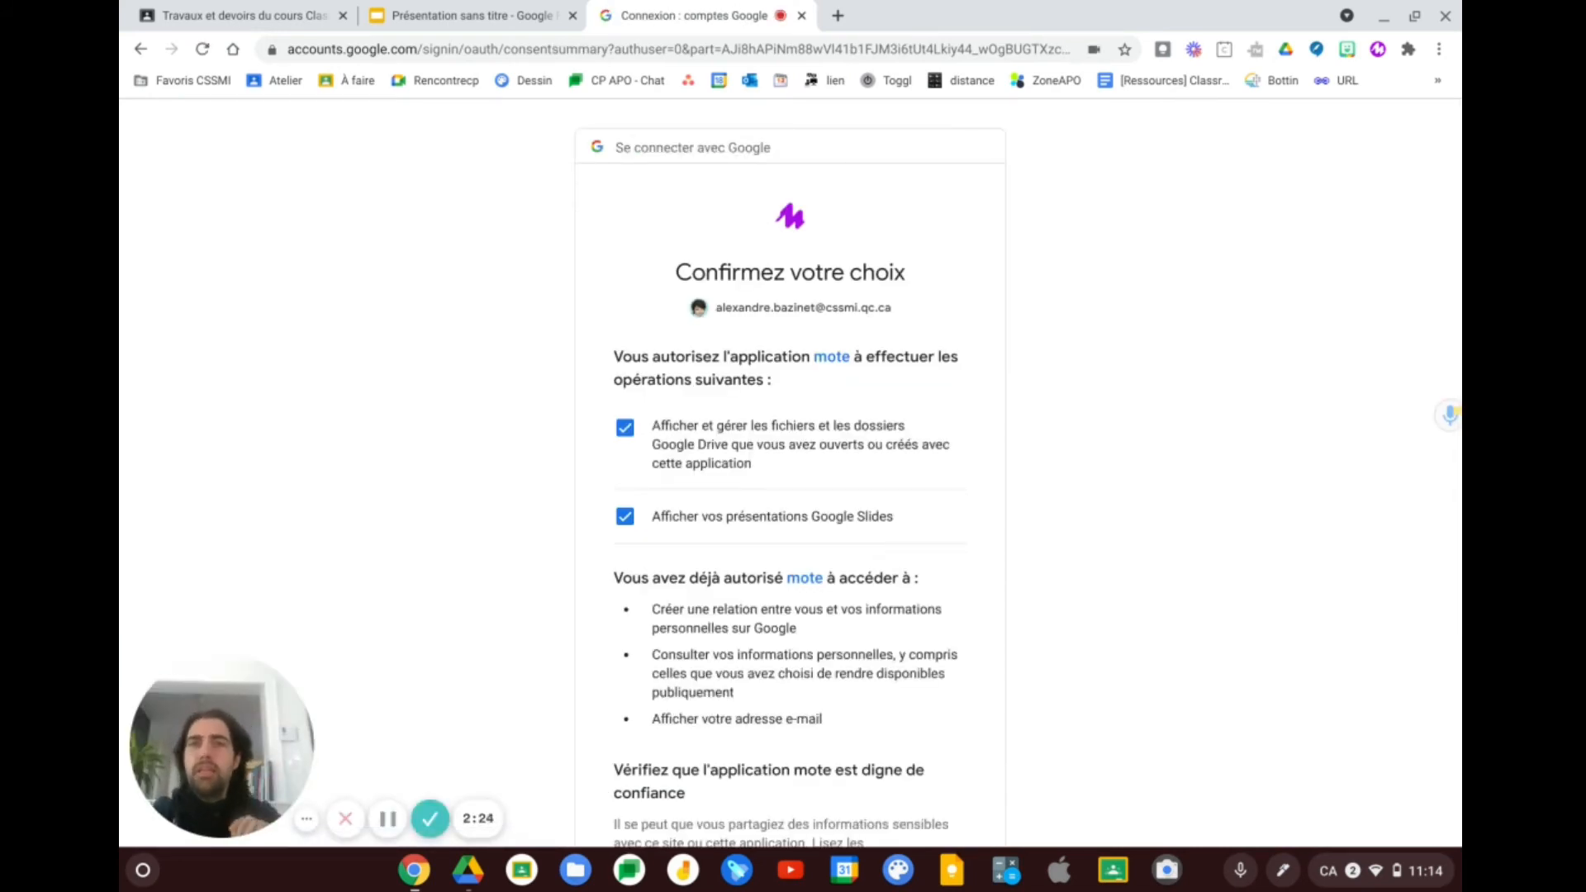
scroll(983, 630, down, 4)
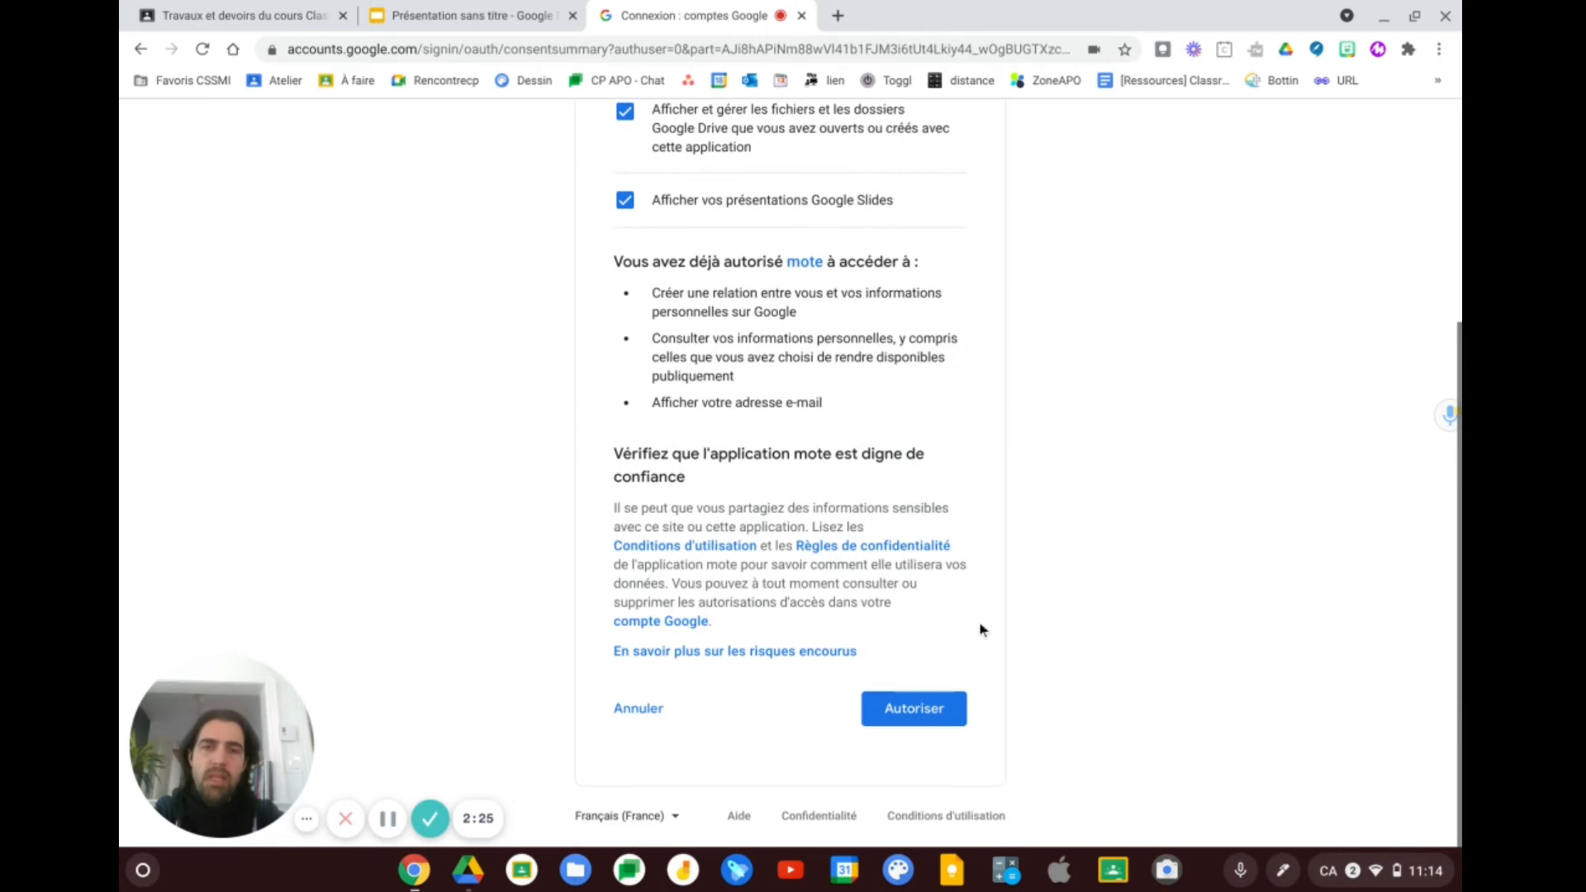
click(917, 707)
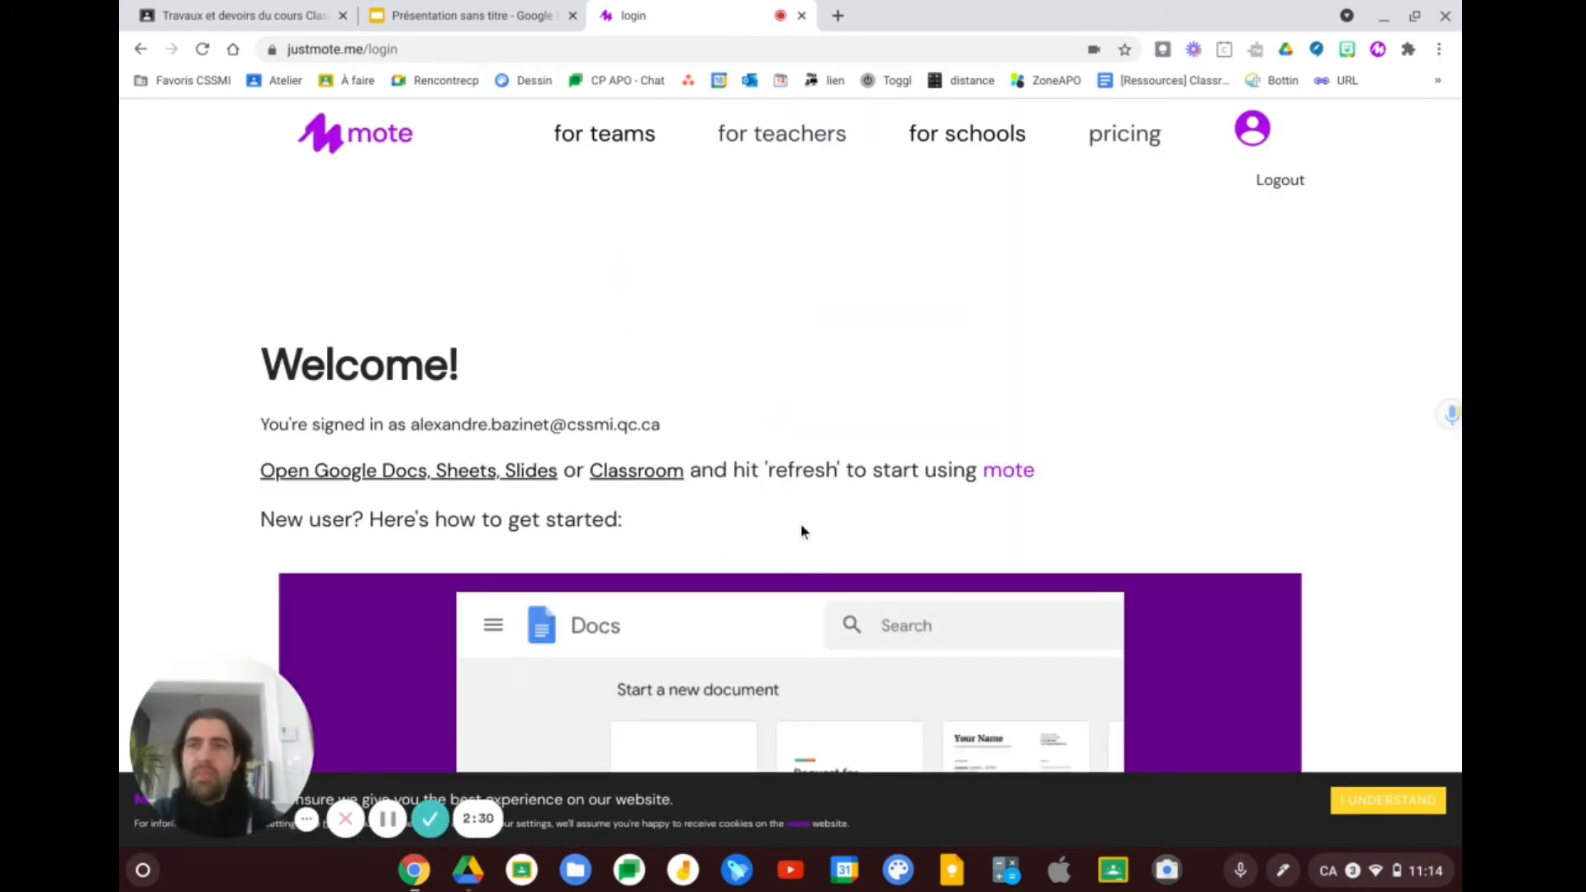
Return to the untitled Google Slides presentation and record a short mote voice note on the title slide
click(447, 20)
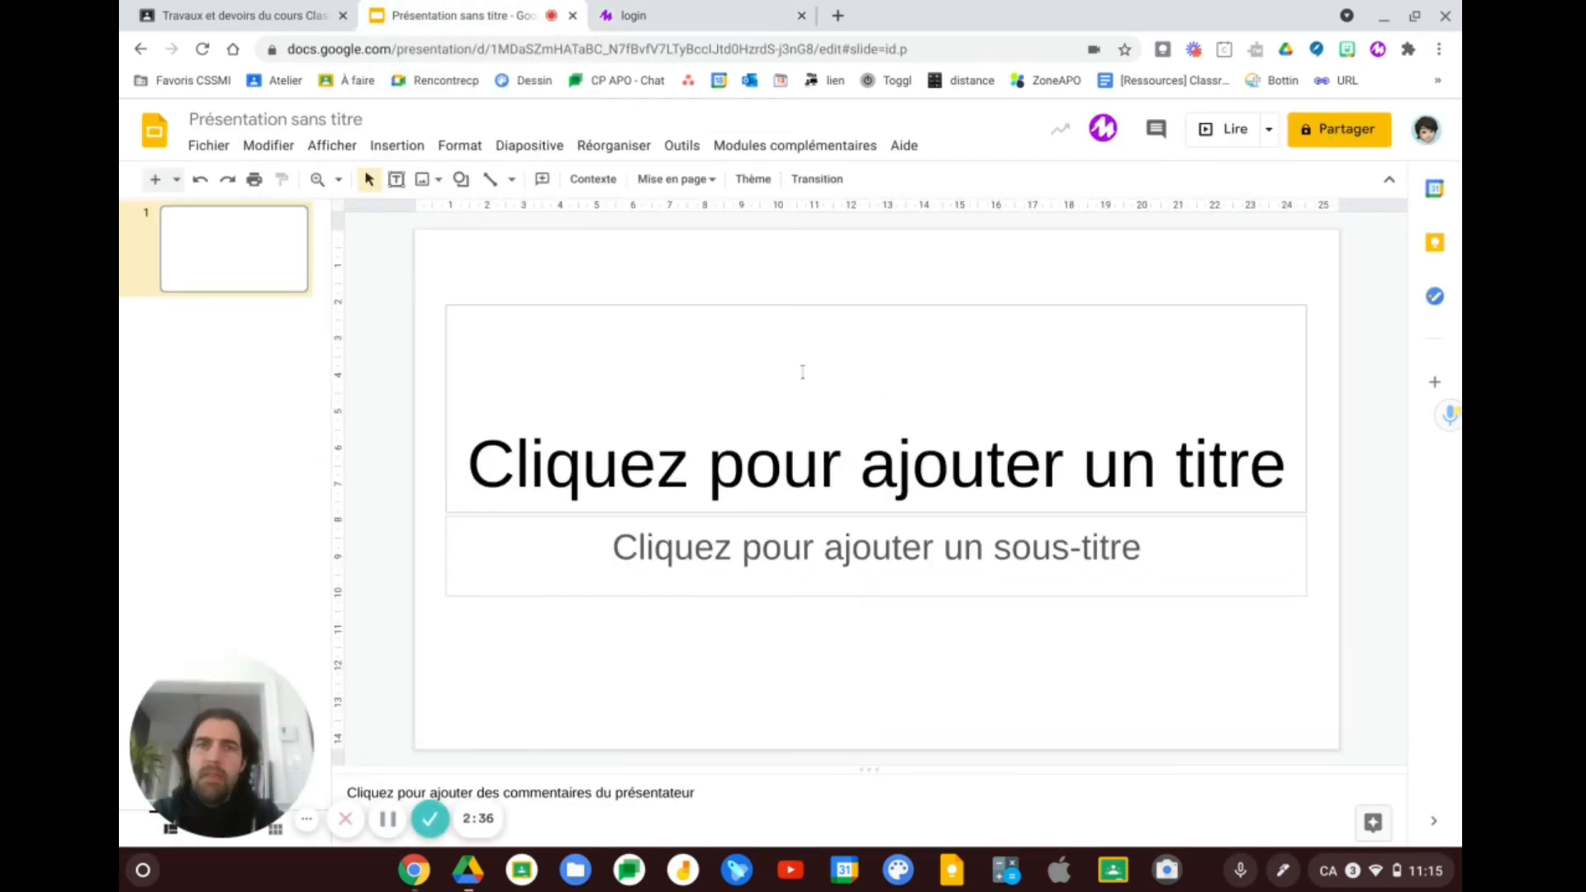
click(1109, 127)
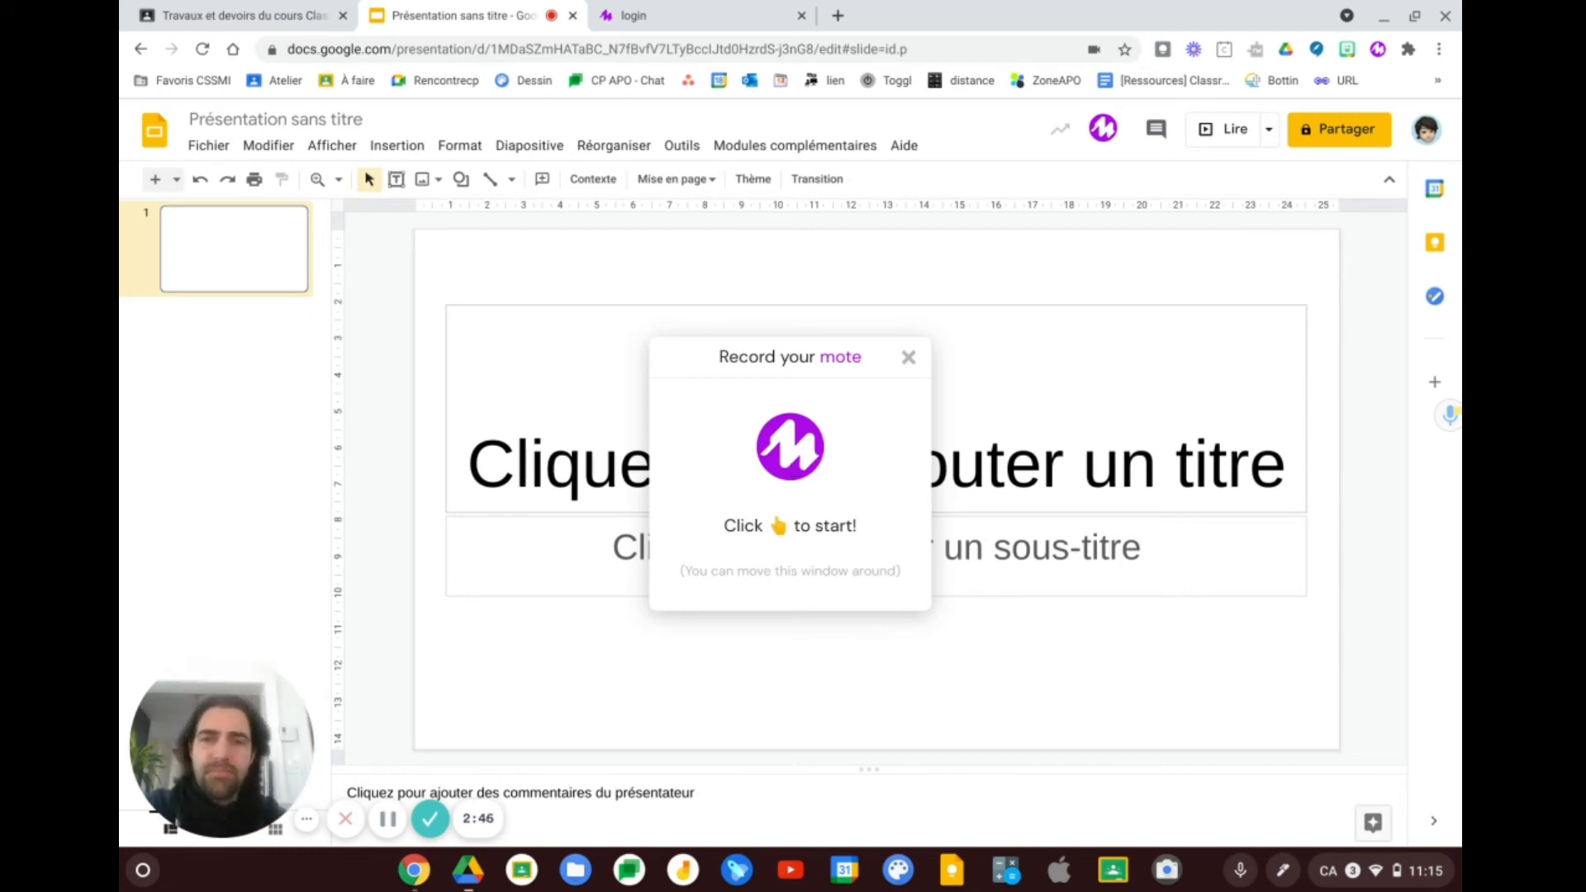
click(792, 450)
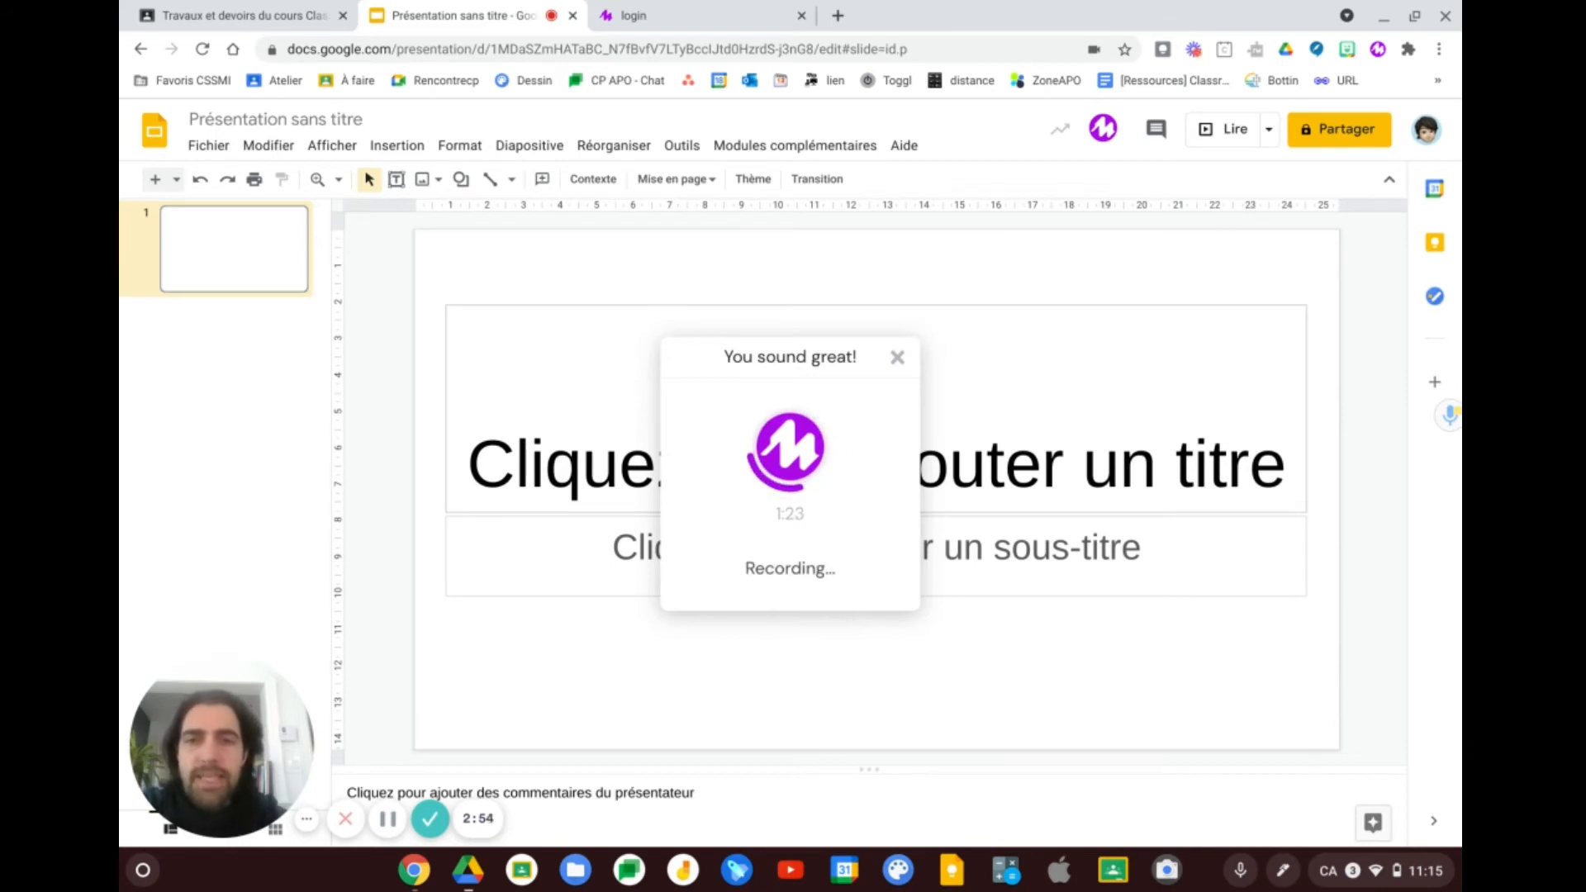
click(797, 459)
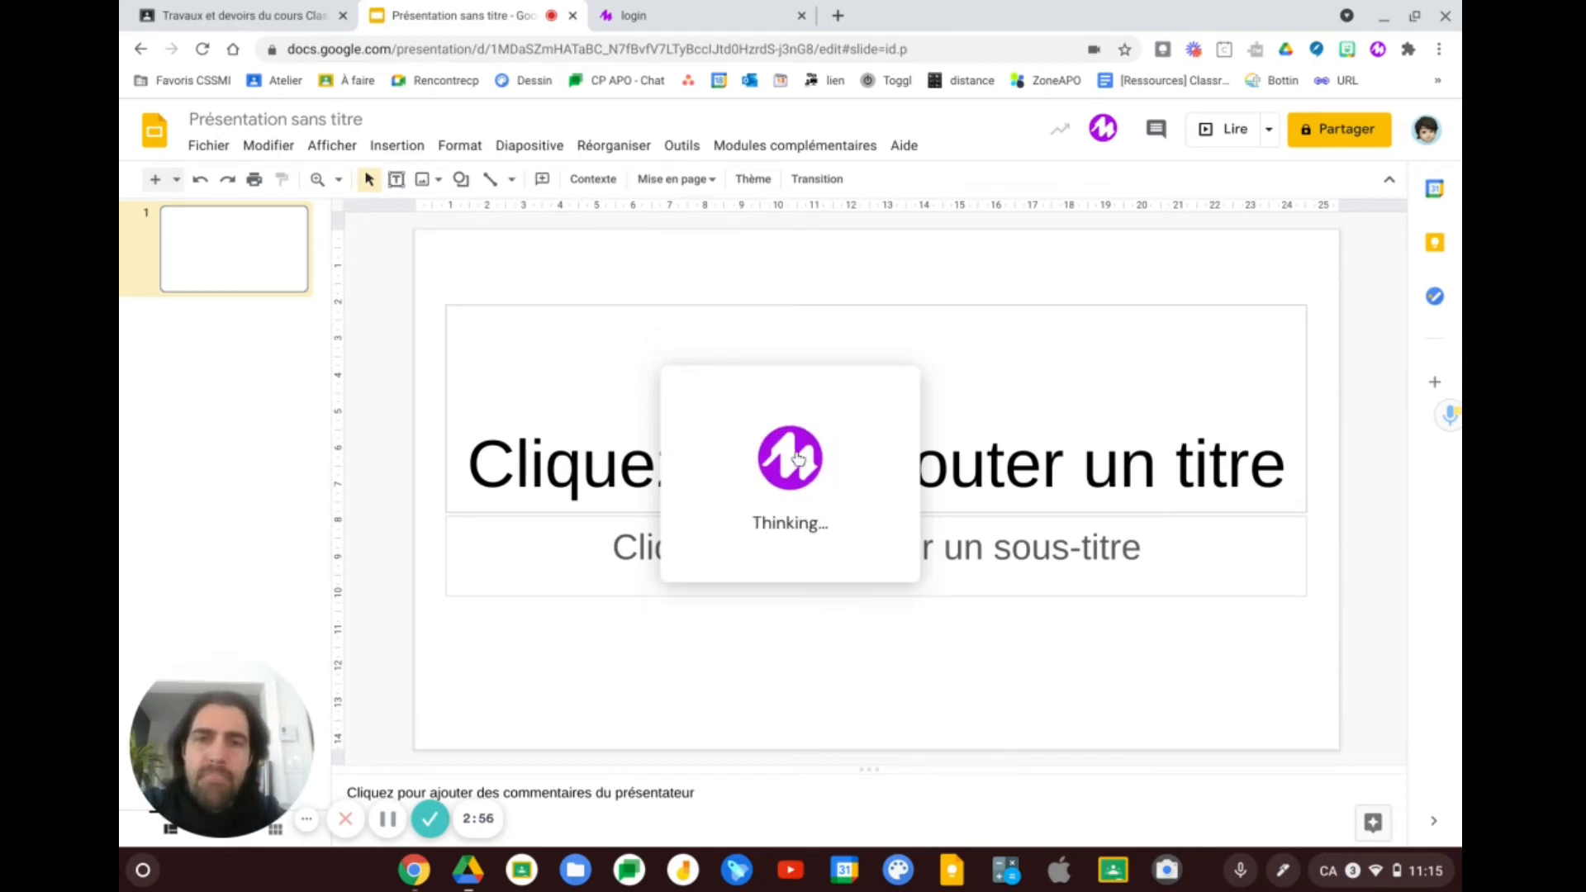